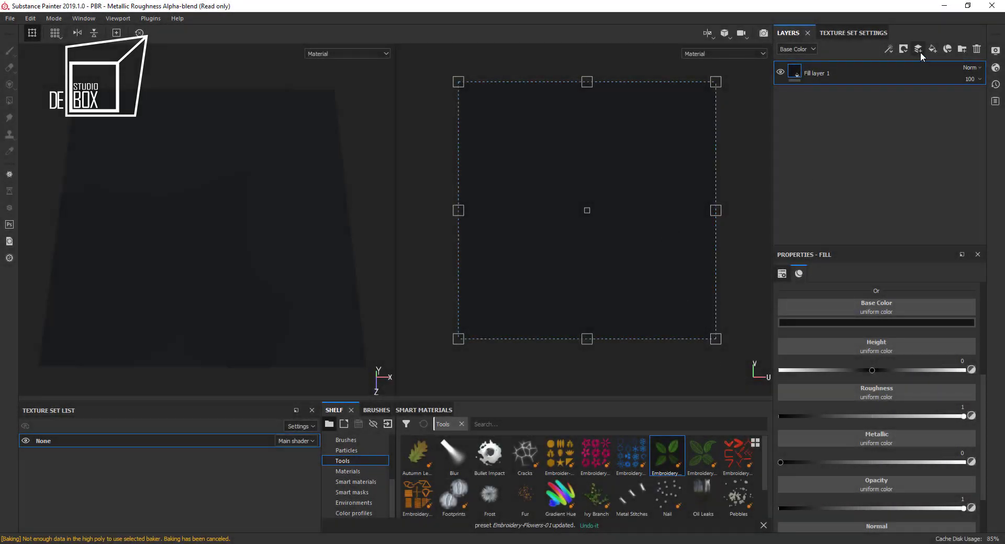
# Add a new paint layer, Layer 1, above Fill layer 1.
pyautogui.click(918, 50)
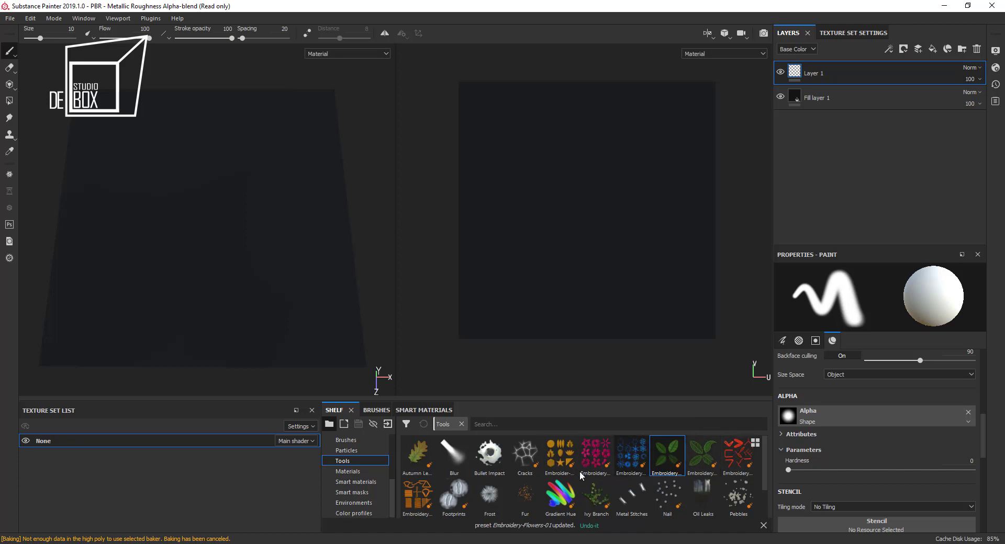
# Load the red Embroidery stitch preset and enlarge the Properties panel.
pyautogui.click(743, 459)
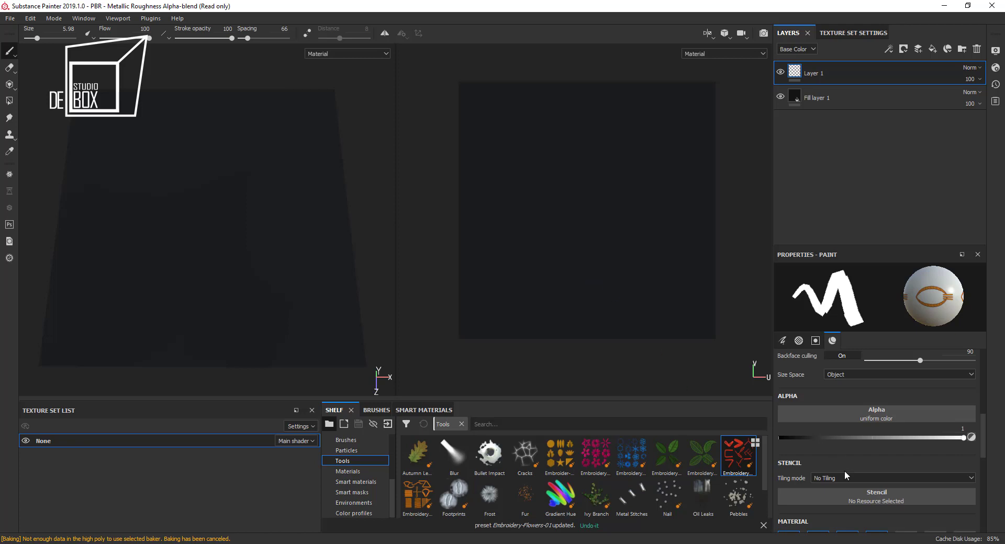
pyautogui.scroll(3, 850, 445)
pyautogui.scroll(1, 849, 444)
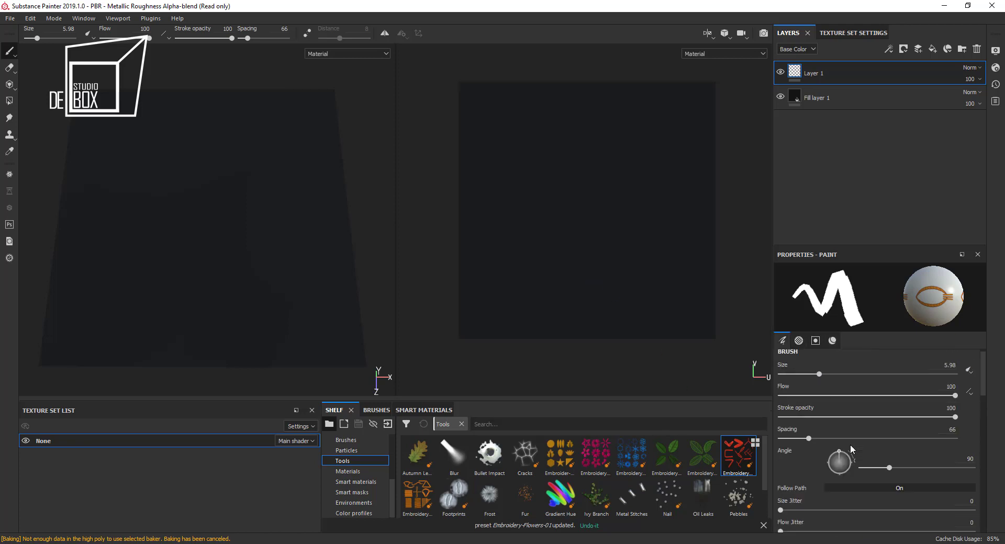
pyautogui.scroll(1, 858, 427)
pyautogui.scroll(1, 863, 407)
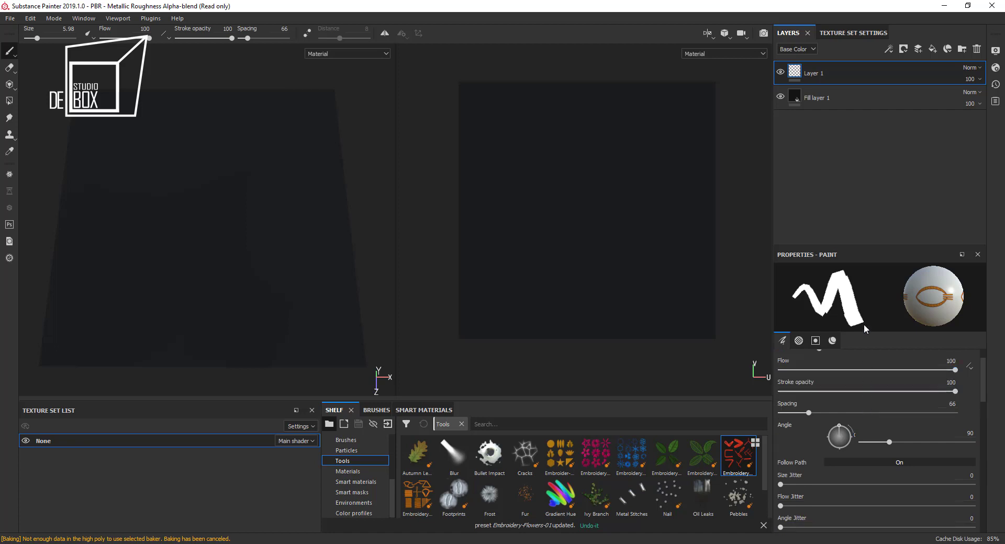
pyautogui.moveTo(868, 246); pyautogui.dragTo(851, 117)
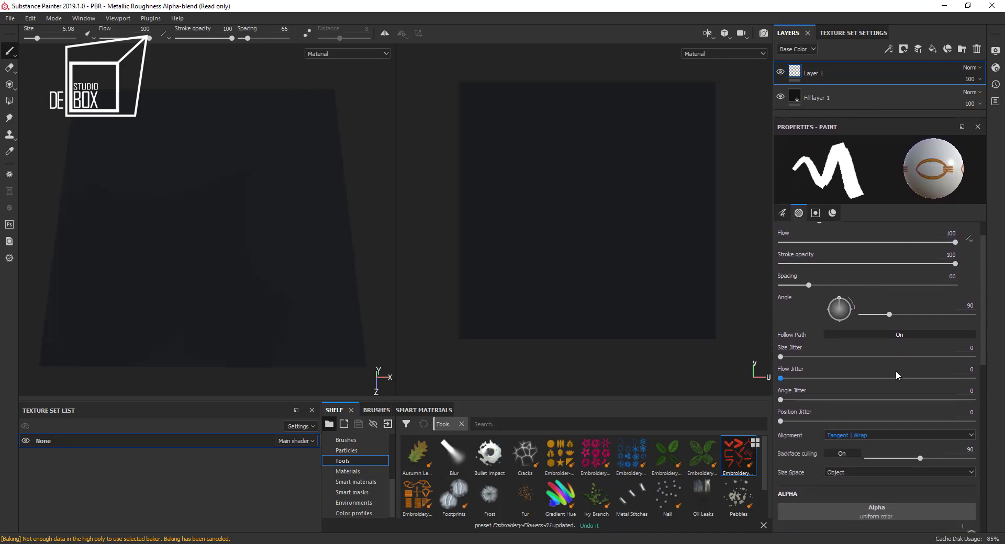
# Expand the stitch Parameters and Dynamic Stroke sections, keeping the Random Per Stamp seed.
pyautogui.scroll(-1, 892, 380)
pyautogui.scroll(-2, 887, 390)
pyautogui.scroll(-2, 888, 391)
pyautogui.scroll(-4, 887, 390)
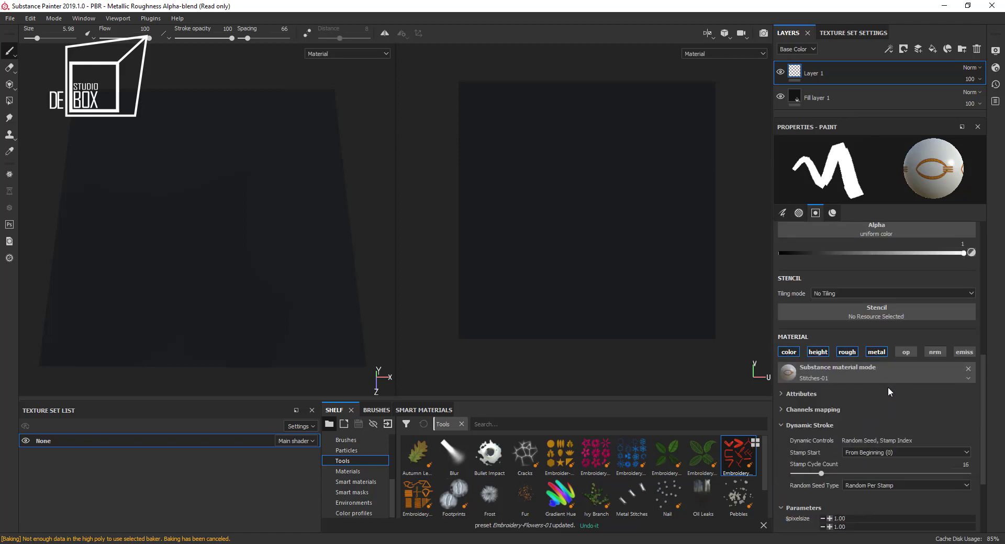
pyautogui.click(809, 431)
pyautogui.scroll(-3, 855, 420)
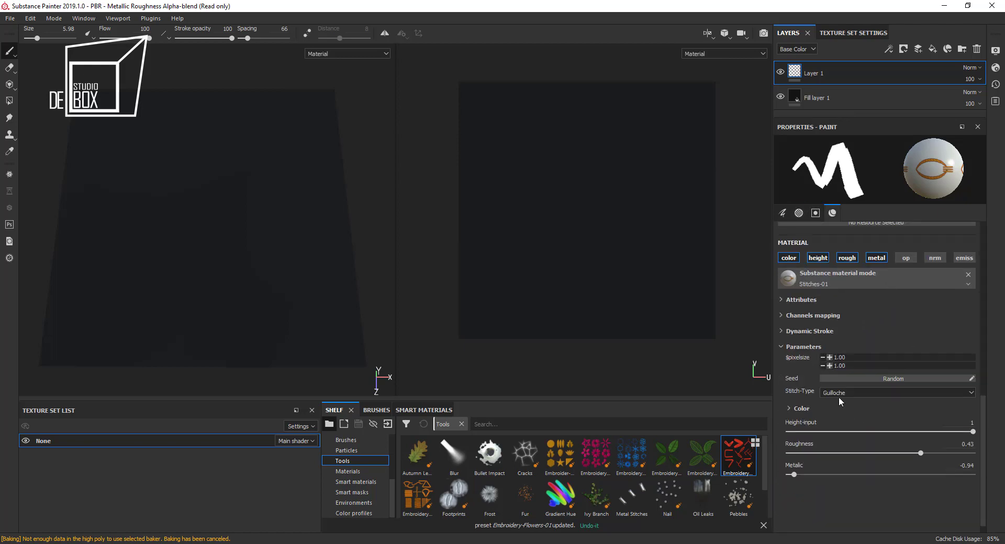
pyautogui.click(792, 314)
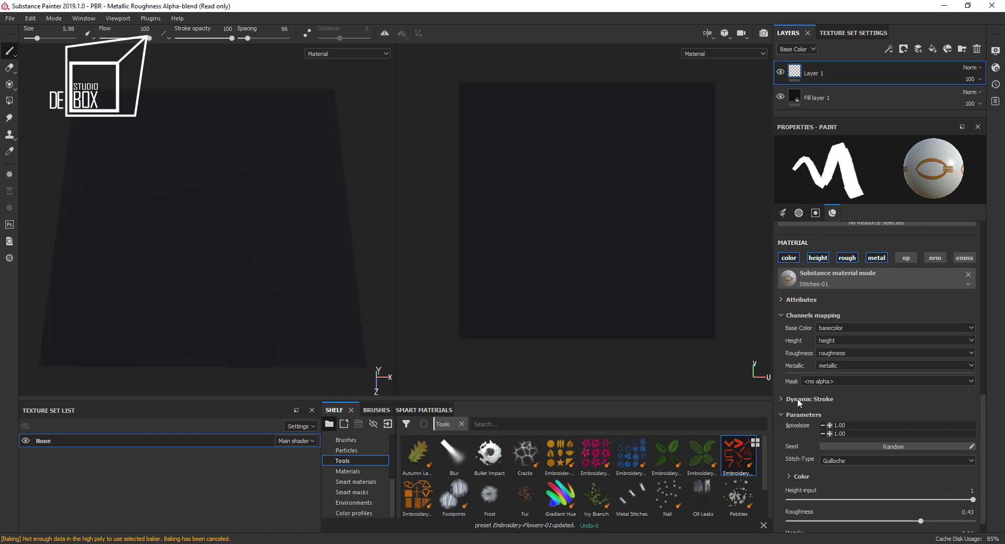
pyautogui.click(796, 398)
pyautogui.click(798, 315)
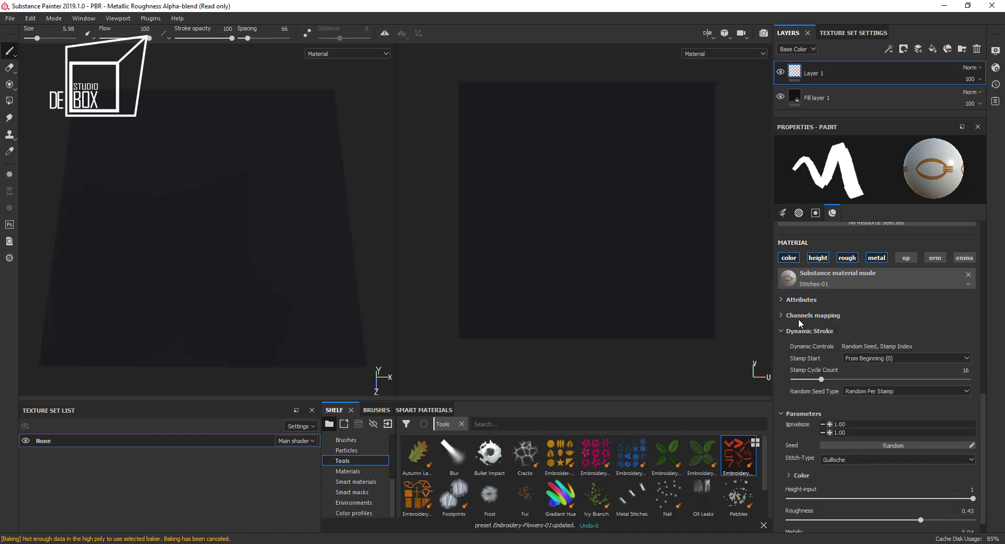
pyautogui.click(890, 391)
pyautogui.click(884, 414)
# Expand the stitch Color settings of the orange Guilloche brush.
pyautogui.scroll(-1, 883, 417)
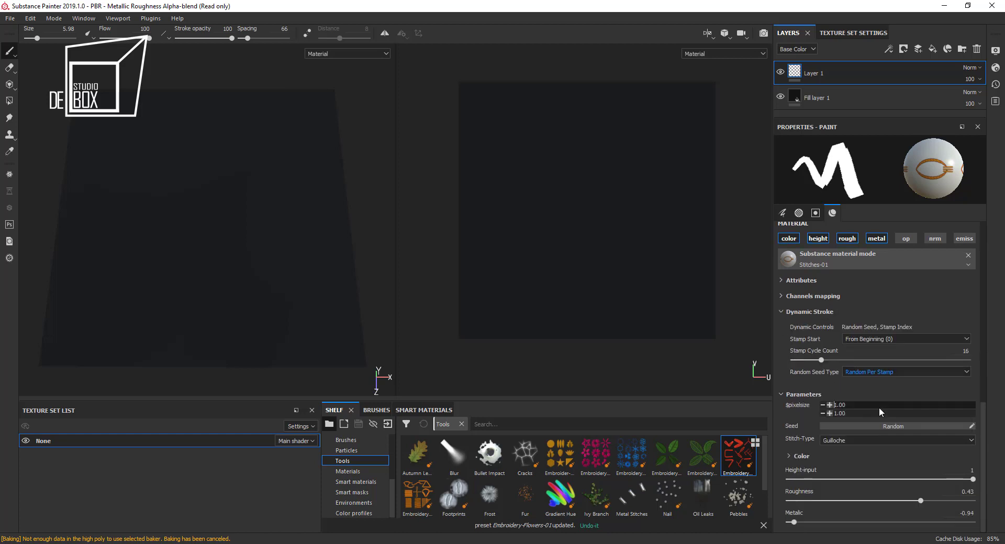
pyautogui.click(842, 456)
pyautogui.scroll(-5, 842, 454)
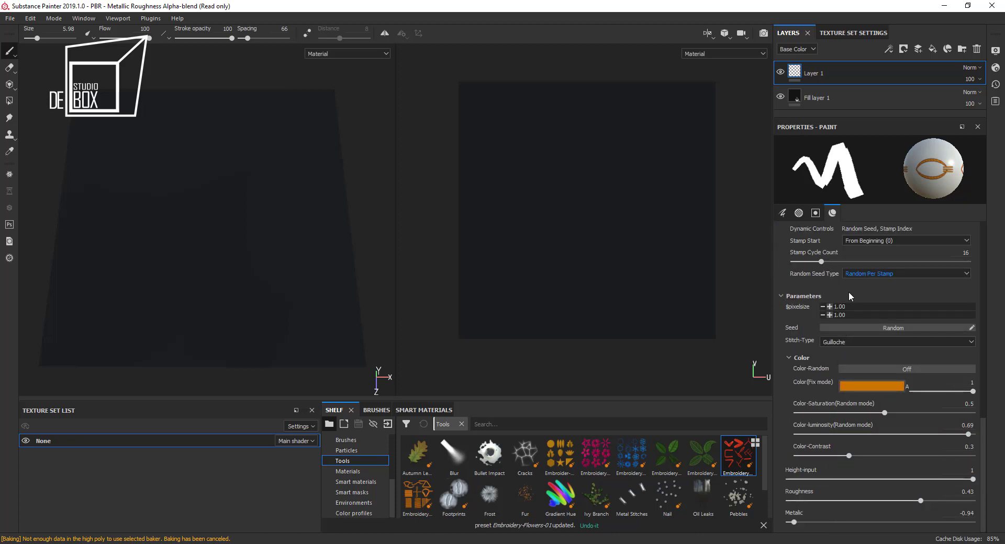
pyautogui.scroll(5, 903, 302)
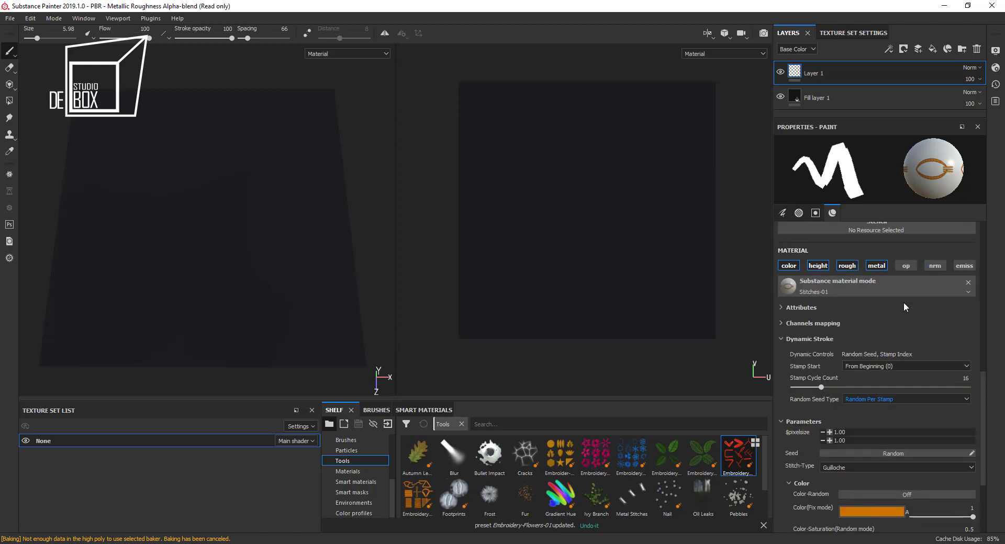
pyautogui.scroll(5, 903, 301)
pyautogui.scroll(5, 903, 302)
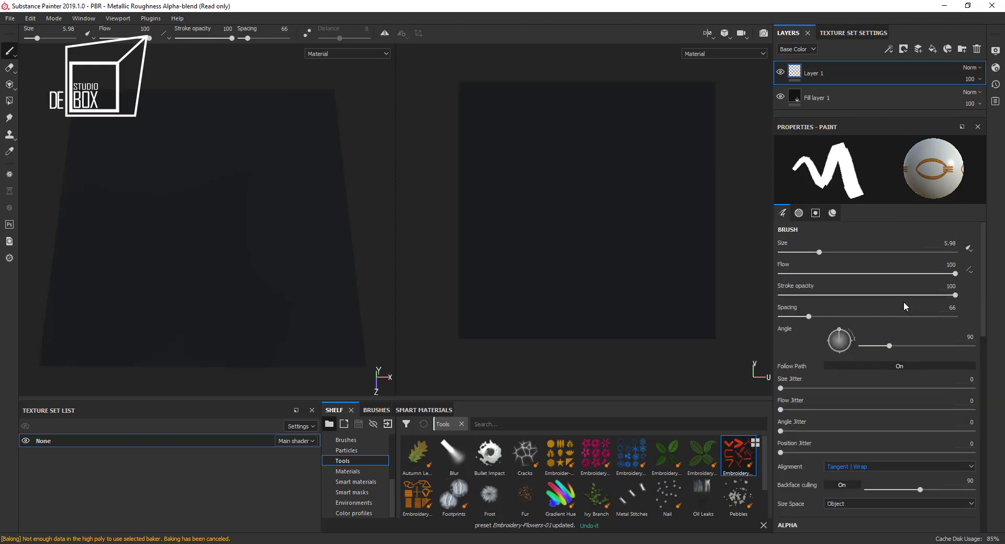
pyautogui.click(969, 248)
# Set the brush Size to 26.91 with no pen pressure.
pyautogui.click(976, 261)
pyautogui.moveTo(842, 253); pyautogui.dragTo(868, 253)
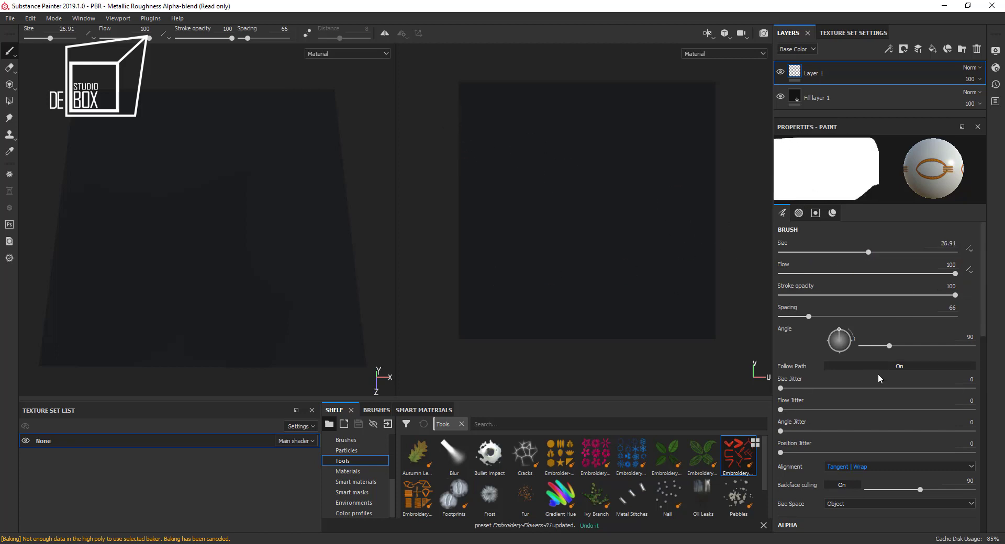
pyautogui.scroll(-2, 885, 482)
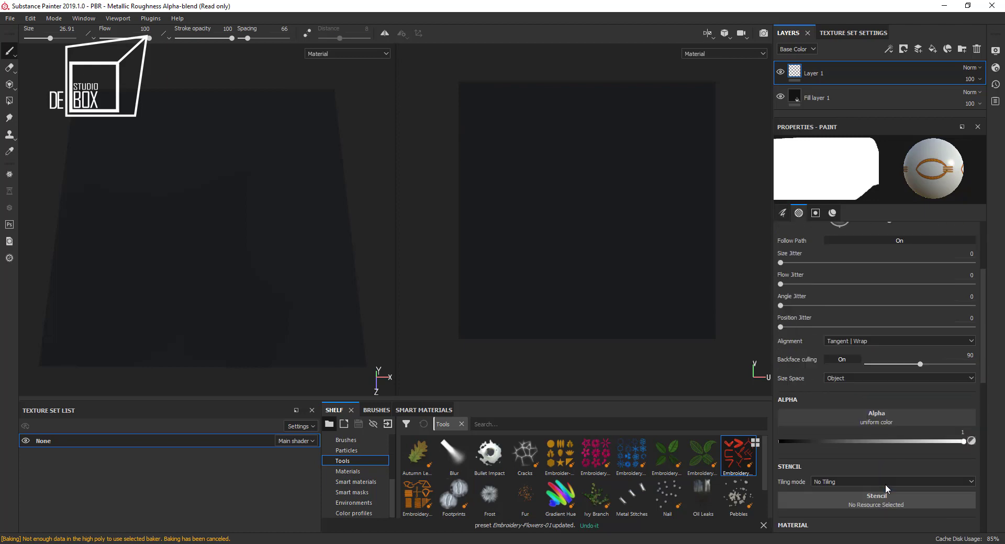
pyautogui.scroll(-3, 884, 484)
pyautogui.scroll(-3, 885, 485)
pyautogui.scroll(-3, 884, 484)
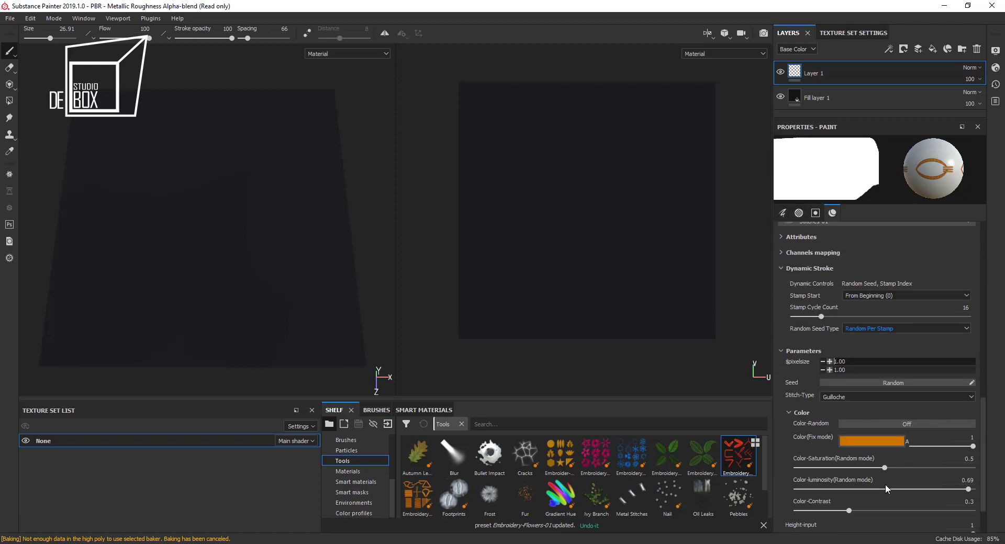
pyautogui.scroll(-3, 884, 473)
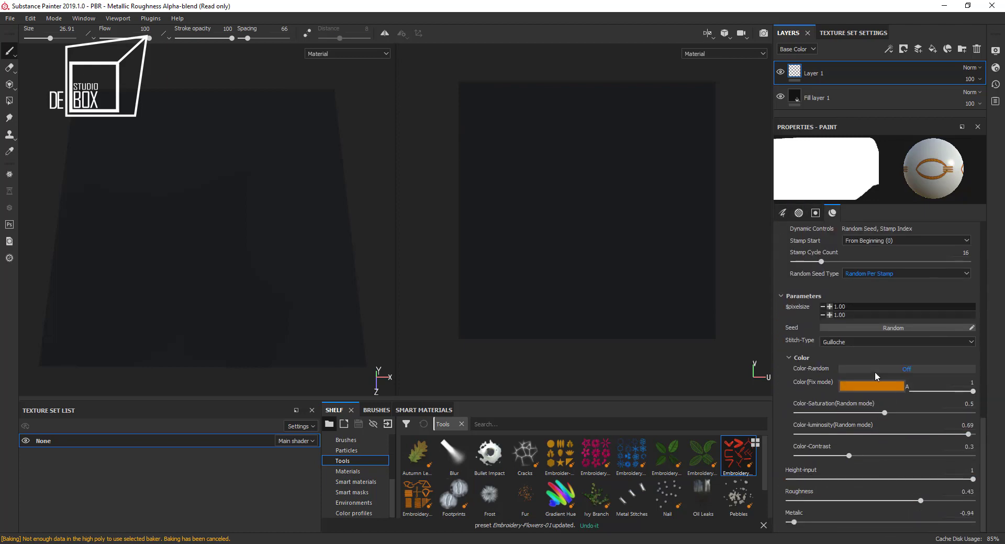
# Change the fixed stitch colour from orange to pink.
pyautogui.click(875, 389)
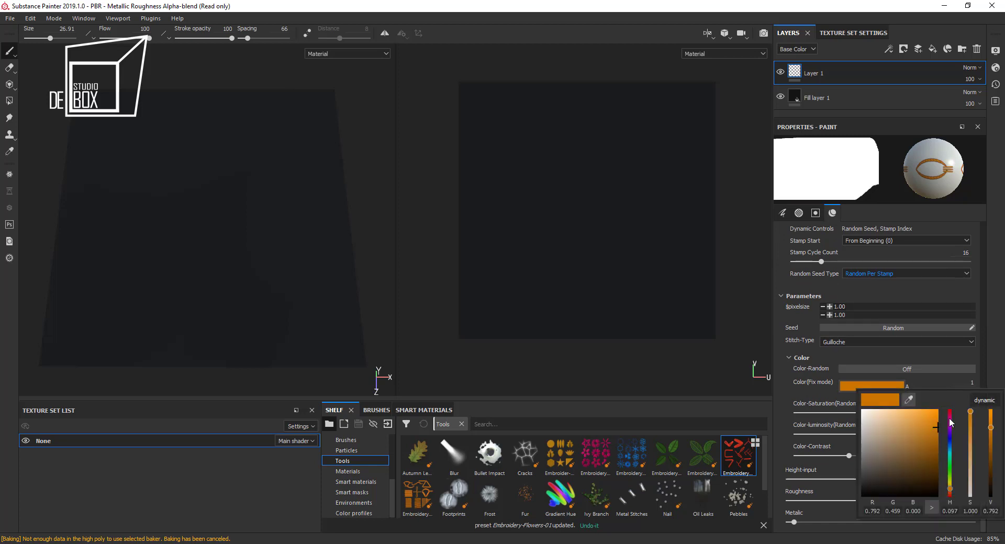
pyautogui.click(949, 423)
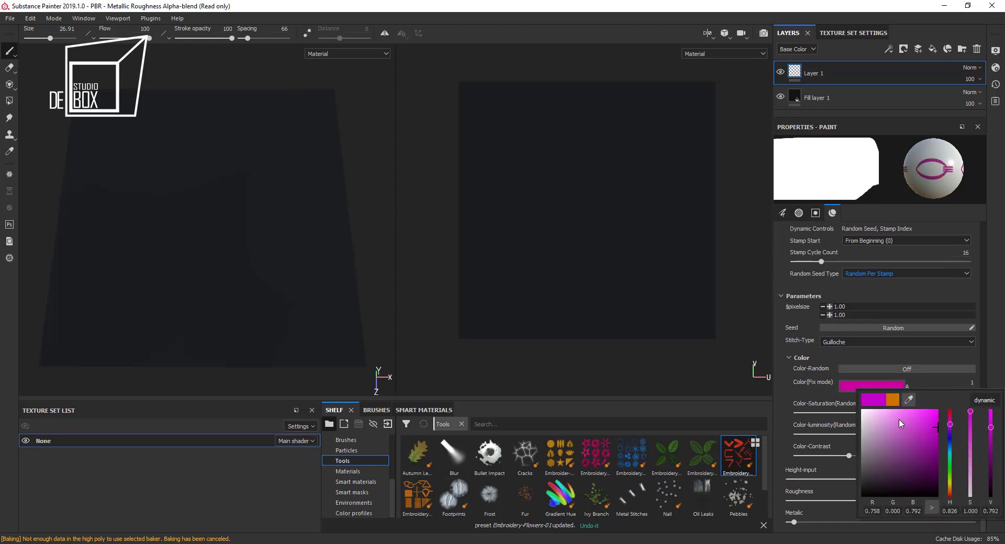
pyautogui.click(911, 427)
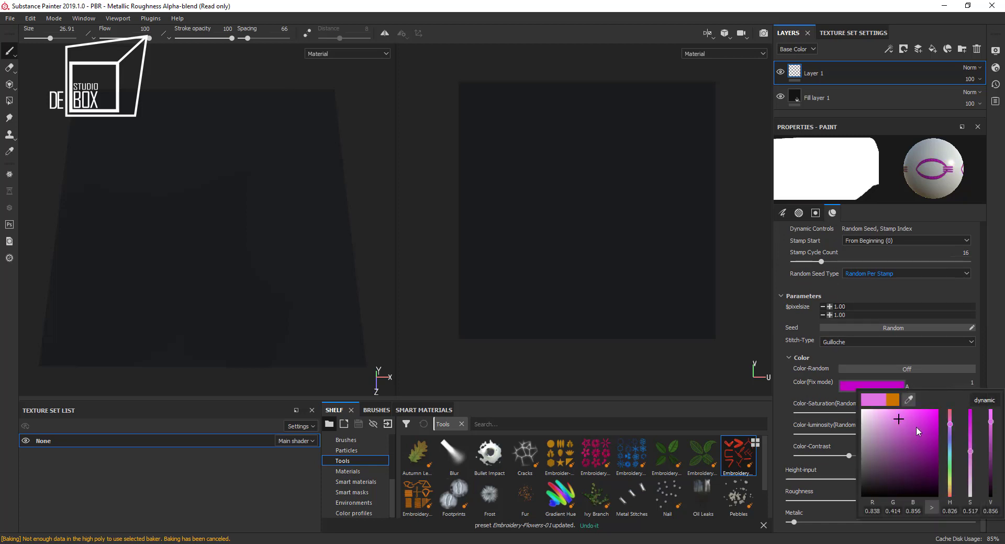
pyautogui.click(950, 415)
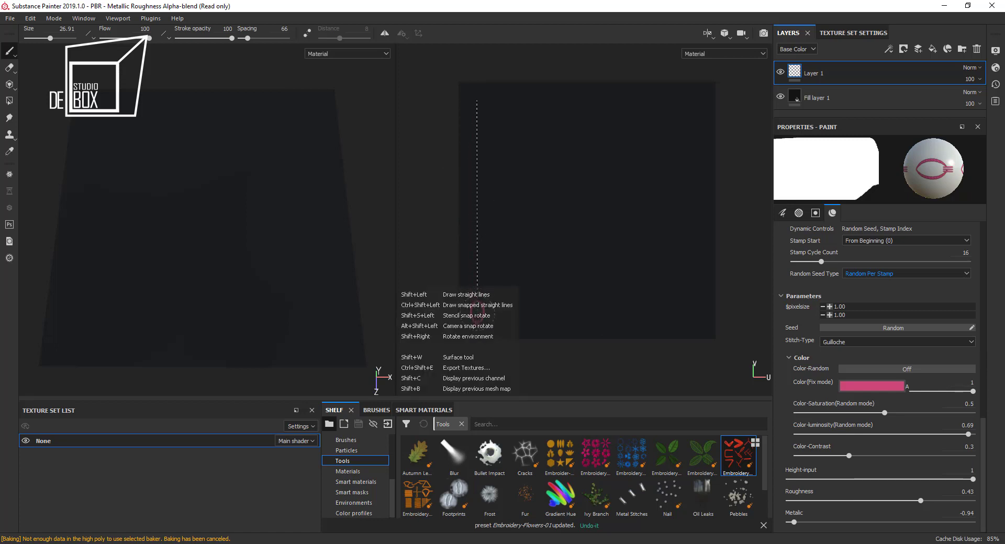
# Stitch a straight vertical pink chain down the left side of the plane.
pyautogui.keyDown('shift'); pyautogui.click(476, 312); pyautogui.keyUp('shift')
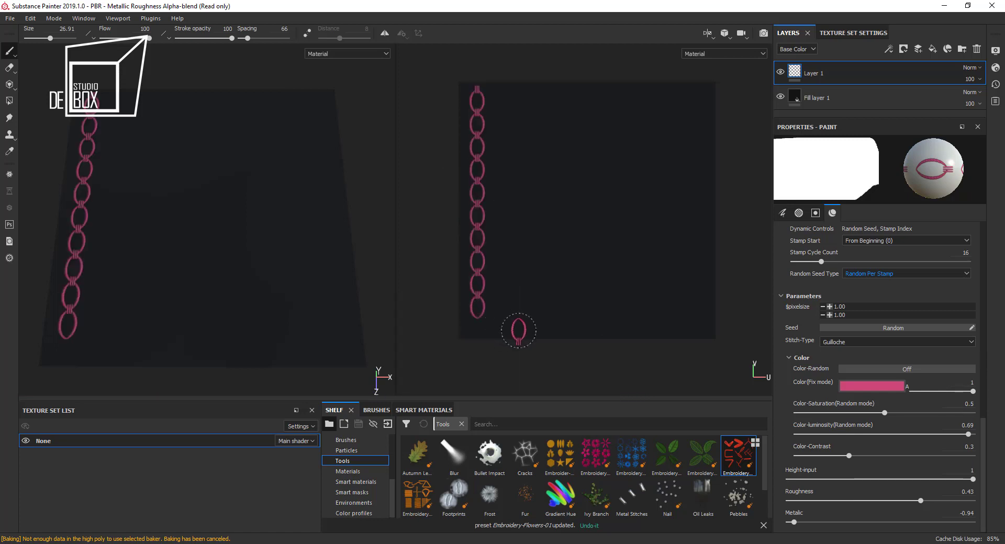
pyautogui.scroll(2, 55, 234)
pyautogui.scroll(2, 56, 234)
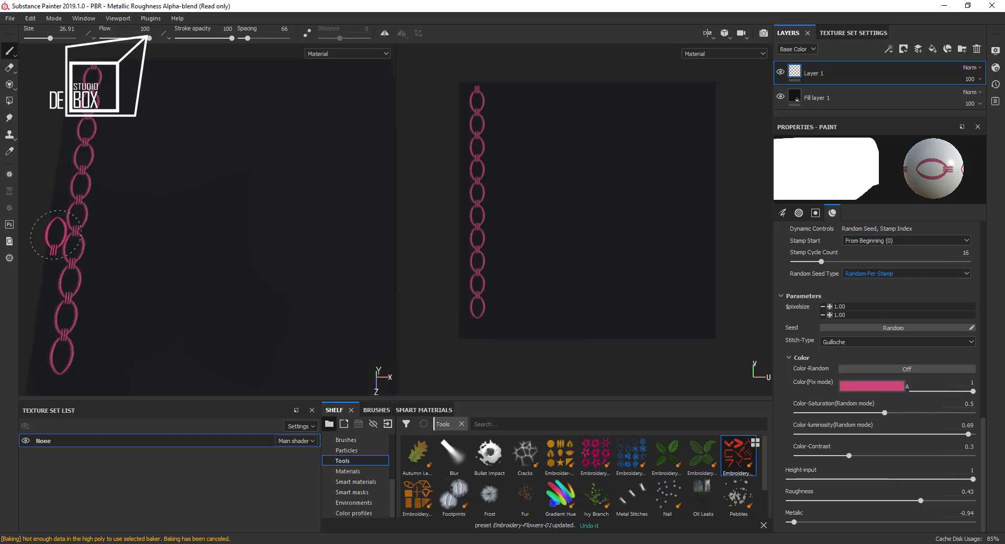
pyautogui.scroll(2, 197, 206)
pyautogui.scroll(2, 157, 212)
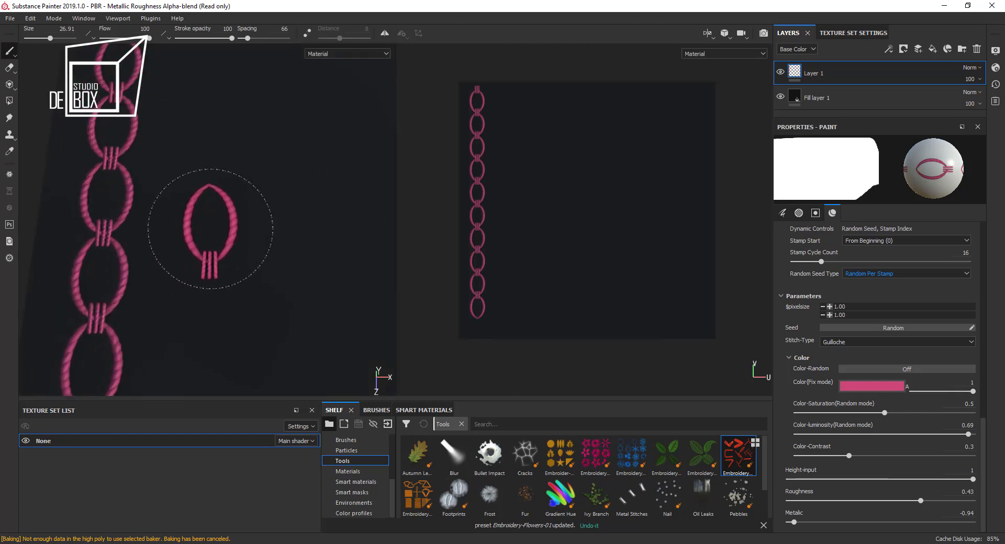
pyautogui.scroll(-3, 210, 228)
pyautogui.scroll(-2, 146, 233)
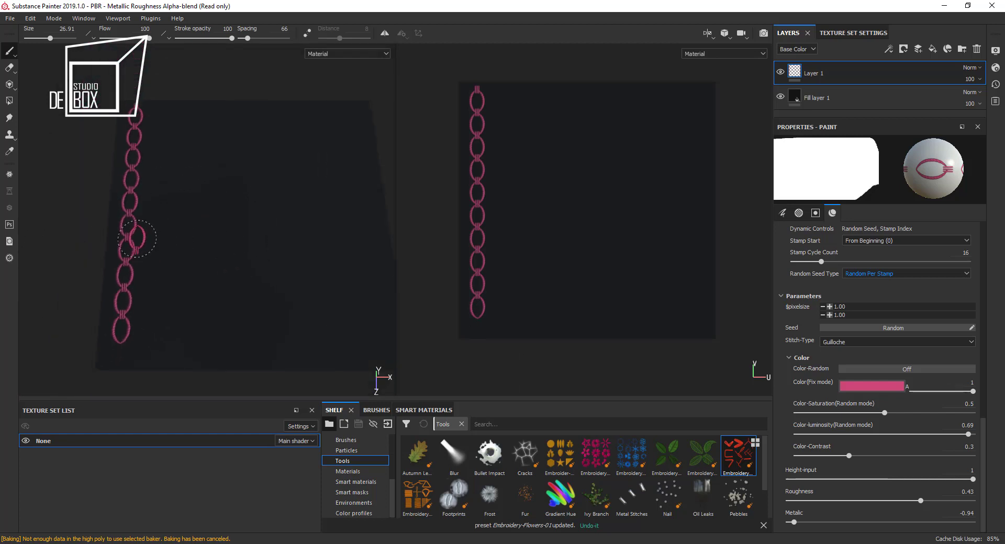
# Set Layer 1's Height and Normal channel blend modes to Normal, then view Base Color.
pyautogui.click(802, 48)
pyautogui.click(802, 63)
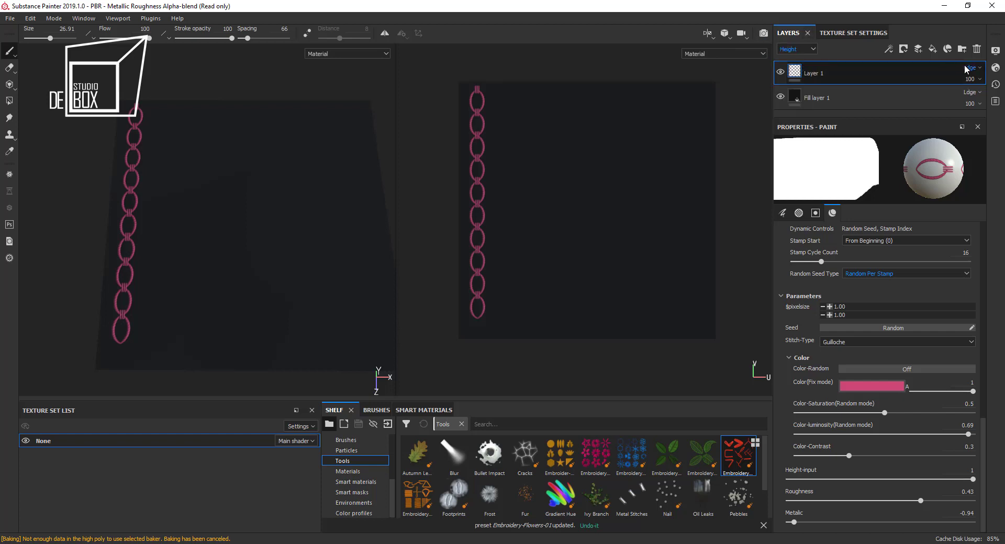
pyautogui.click(965, 68)
pyautogui.click(965, 77)
pyautogui.click(808, 51)
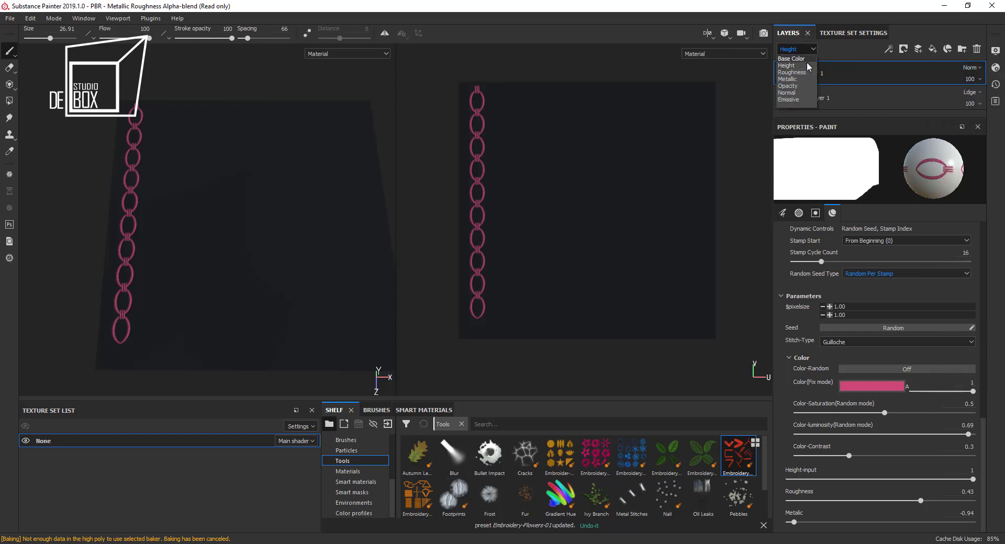
pyautogui.click(804, 92)
pyautogui.click(965, 67)
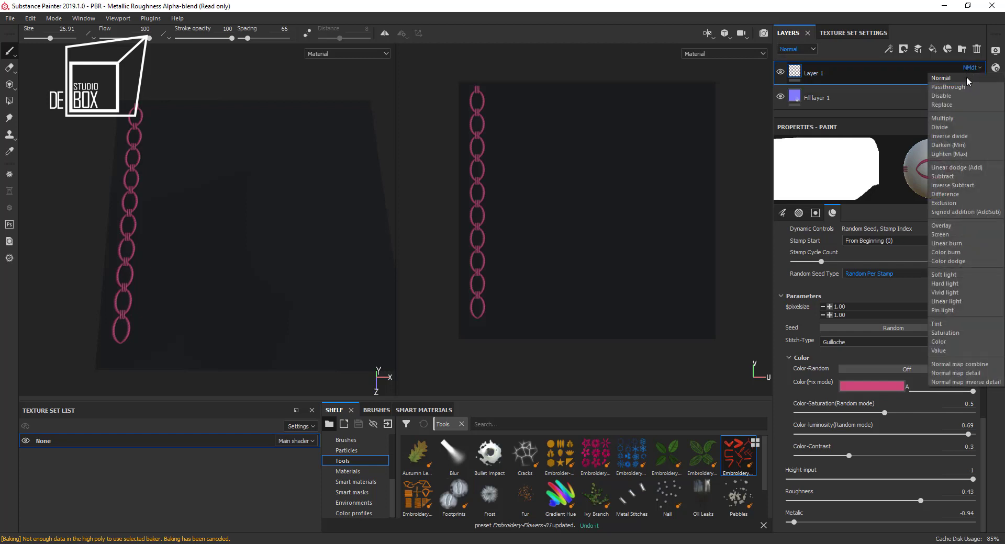
pyautogui.click(966, 76)
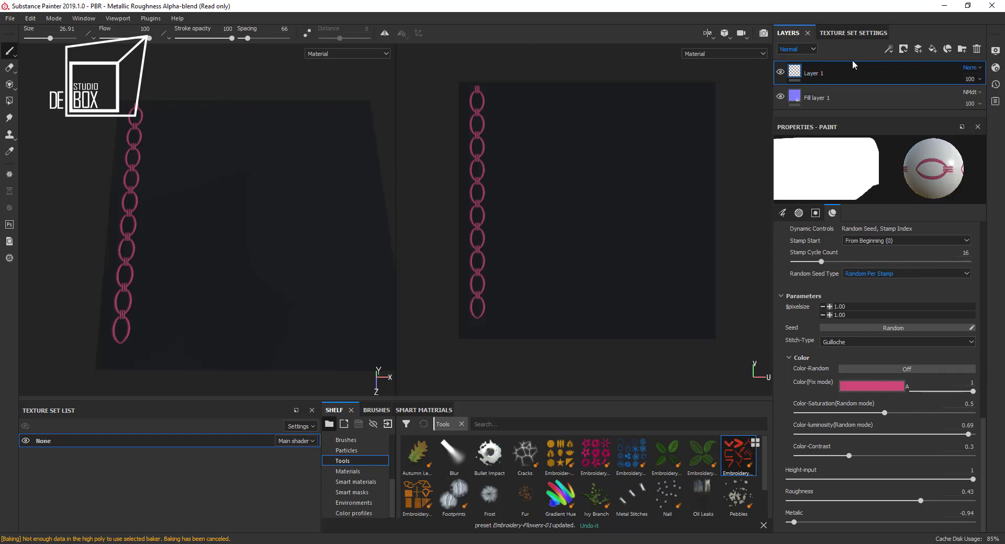
pyautogui.click(808, 49)
pyautogui.click(791, 59)
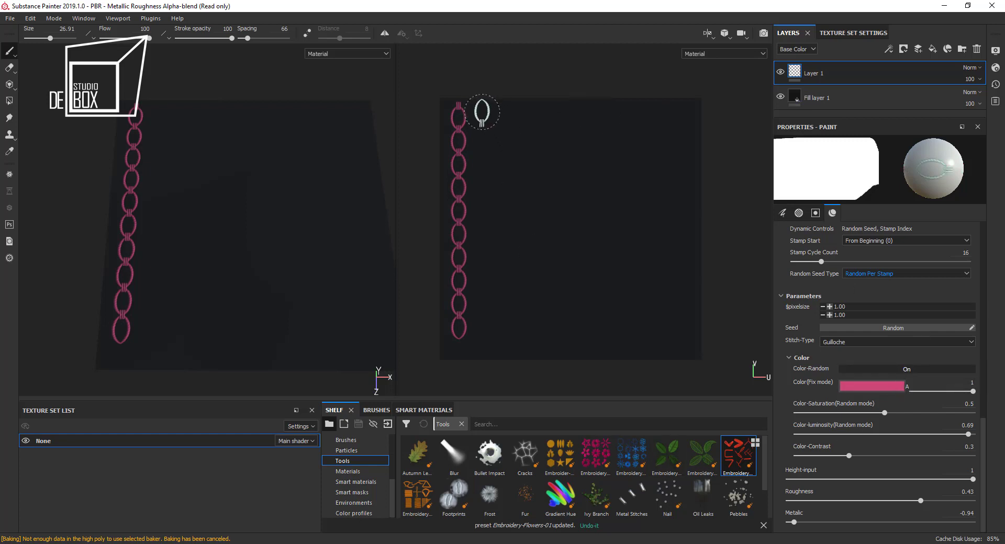
# Stitch two random-coloured chain columns (luminosity 0.59, saturation 0.7), then turn Color-Random off.
pyautogui.press('shift')
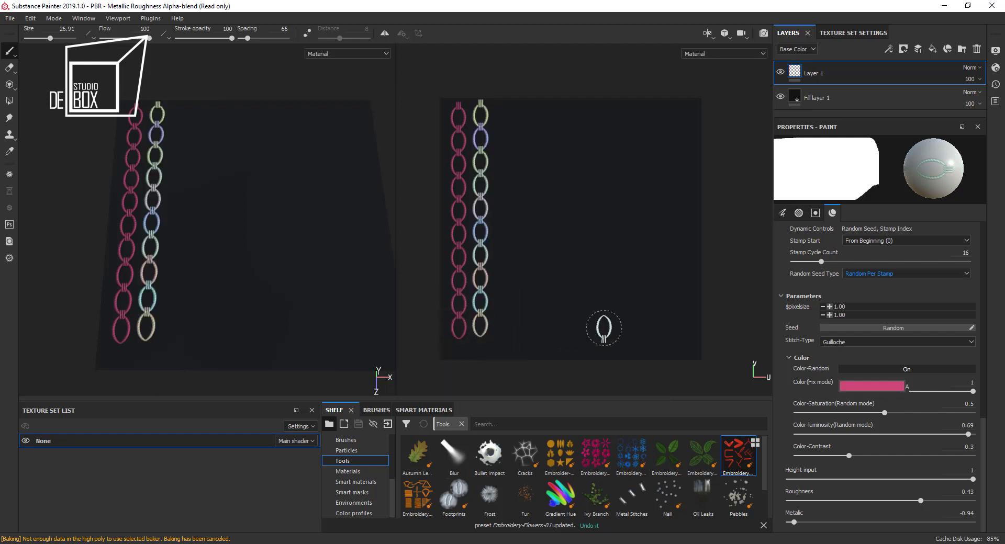
pyautogui.click(925, 434)
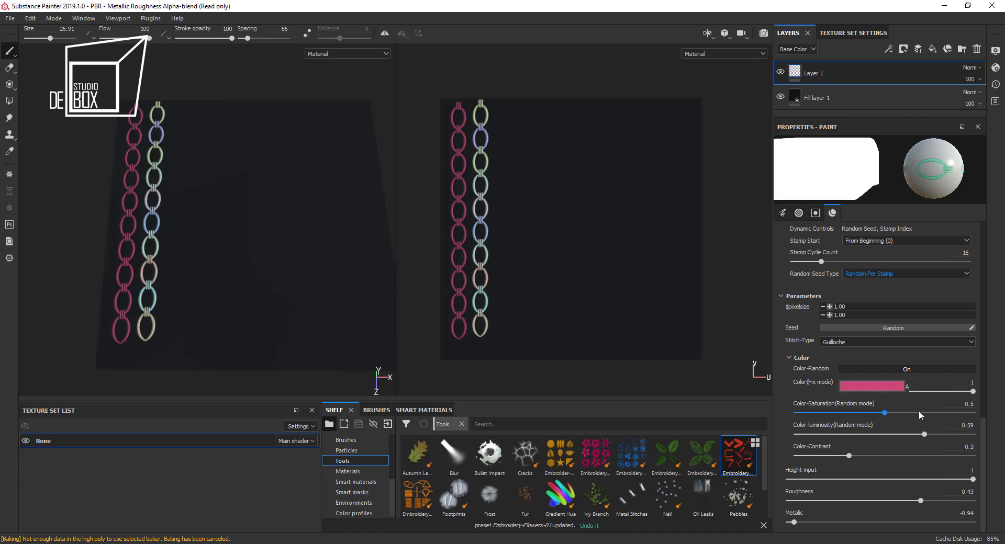
pyautogui.click(920, 413)
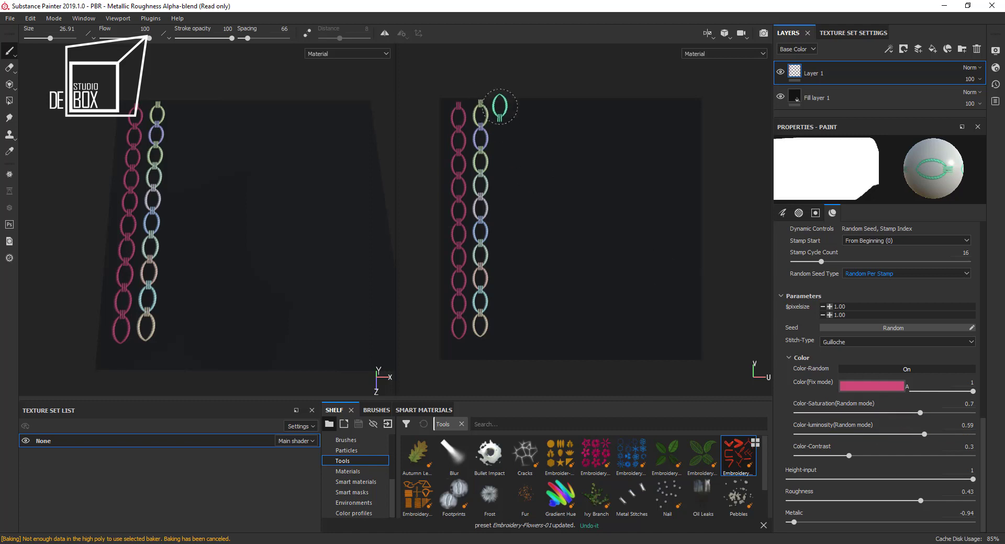
pyautogui.keyDown('shift'); pyautogui.click(502, 336); pyautogui.keyUp('shift')
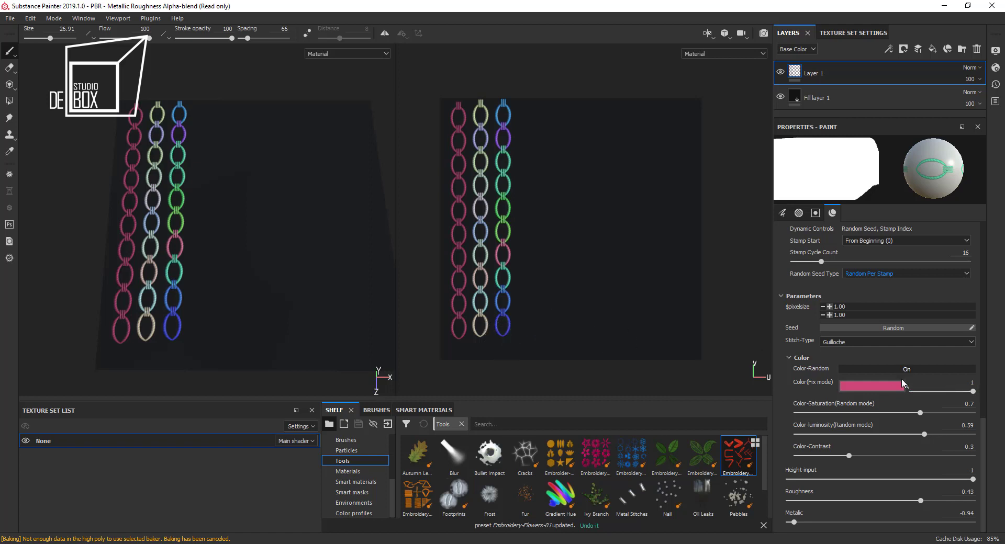
pyautogui.click(868, 367)
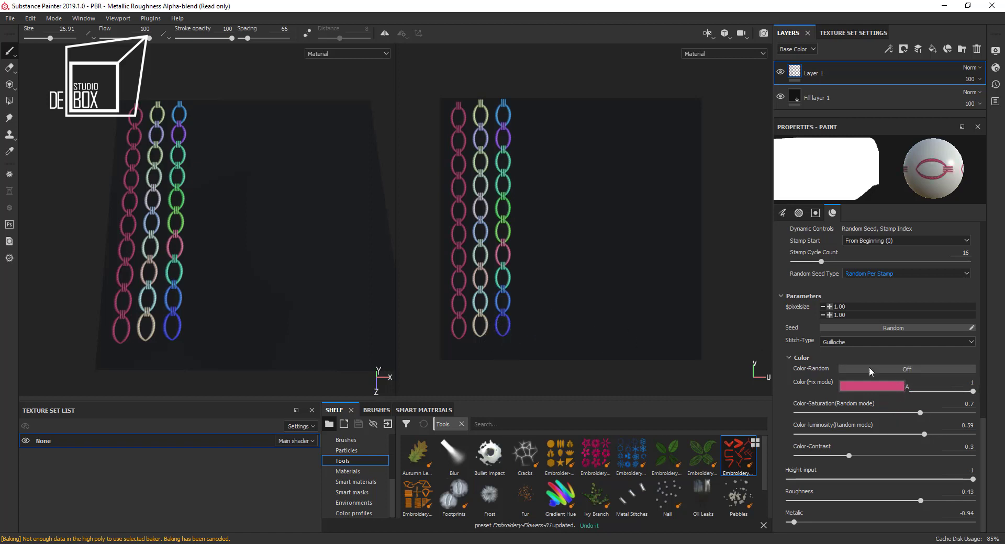
# Add pink ZigZag Chain and Magic Chain stitch columns right of the chains.
pyautogui.click(859, 340)
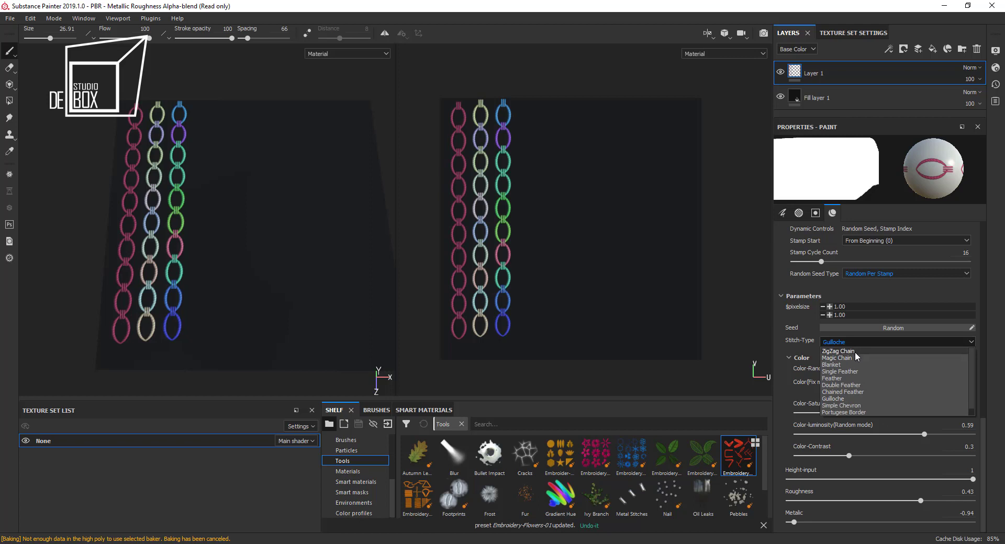
pyautogui.click(854, 357)
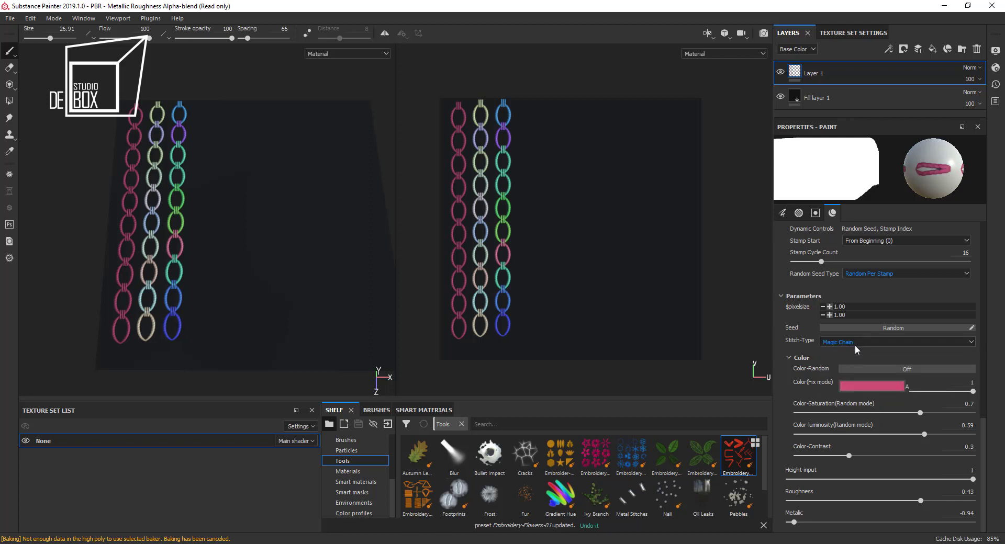
pyautogui.click(854, 344)
pyautogui.click(855, 350)
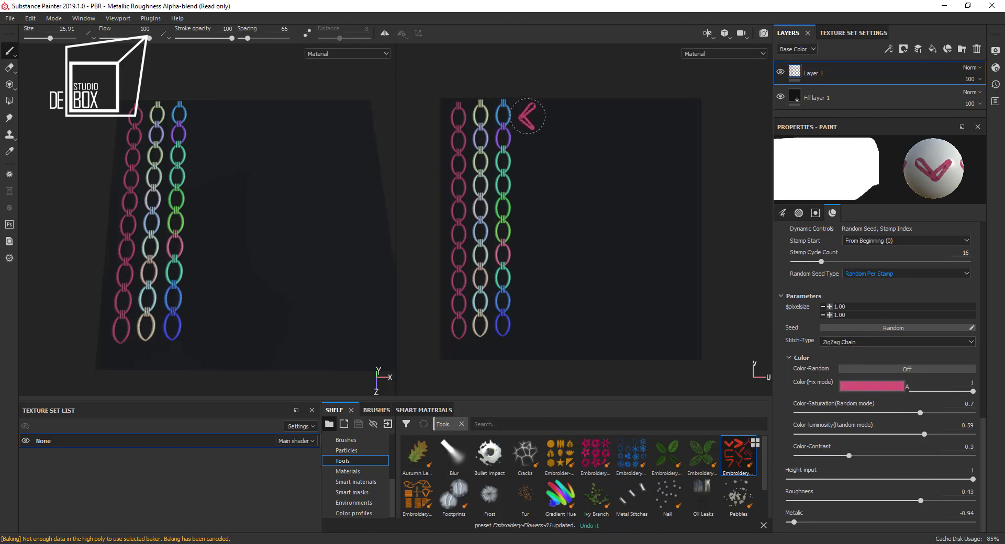
pyautogui.keyDown('shift'); pyautogui.click(524, 334); pyautogui.keyUp('shift')
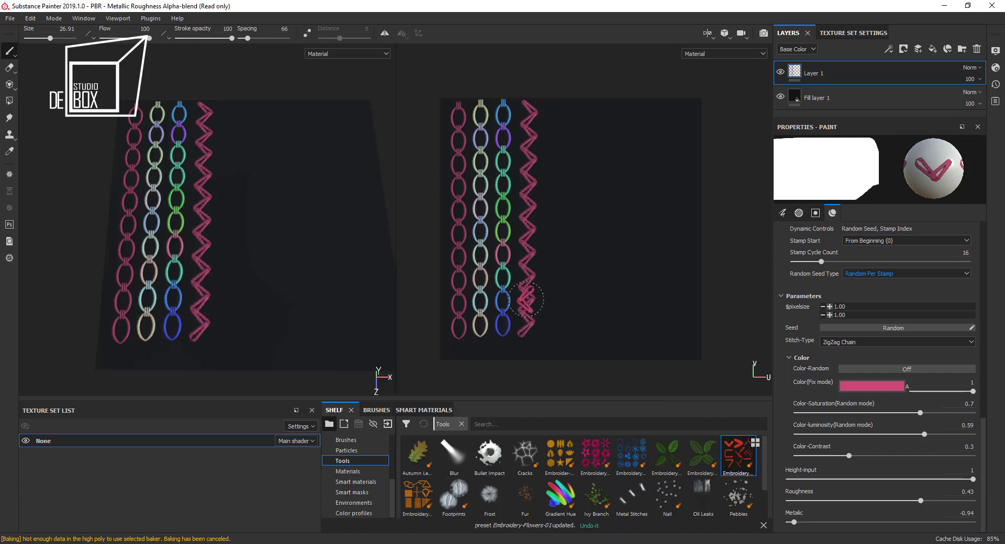
pyautogui.click(875, 343)
pyautogui.click(874, 359)
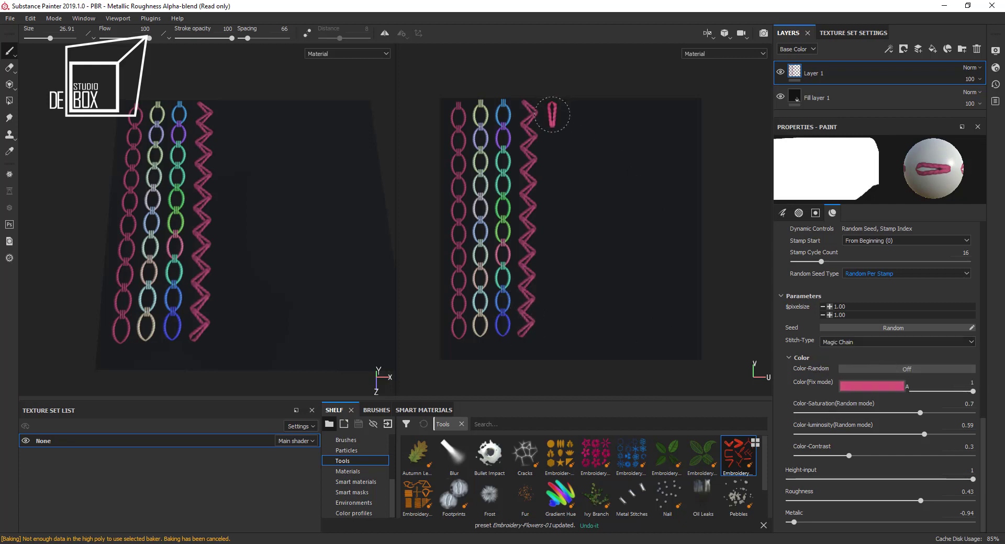
pyautogui.keyDown('shift'); pyautogui.click(551, 339); pyautogui.keyUp('shift')
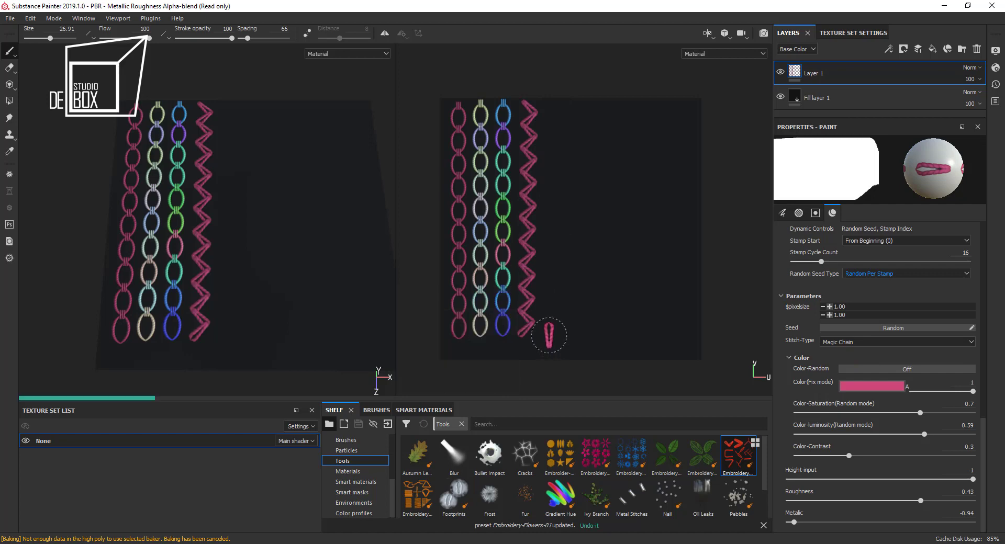
# Add Blanket and Single Feather stitch columns and raise Metallic to 0.12.
pyautogui.click(835, 340)
pyautogui.click(836, 360)
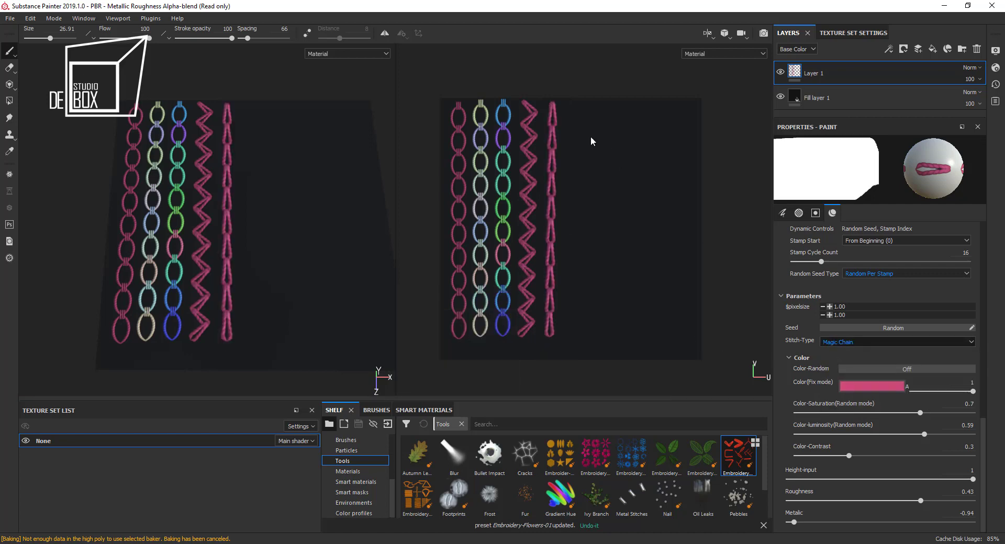
pyautogui.click(576, 113)
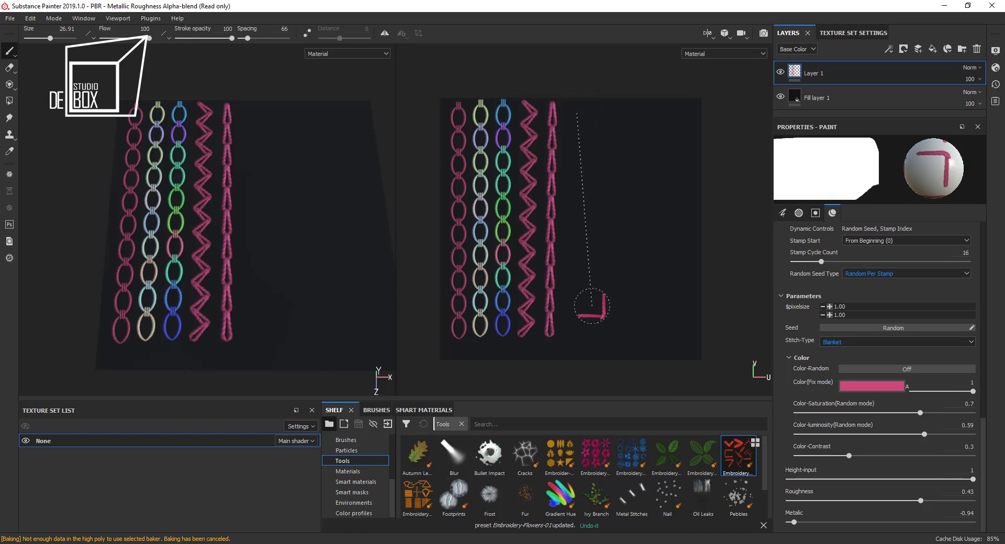
pyautogui.keyDown('shift'); pyautogui.click(580, 335); pyautogui.keyUp('shift')
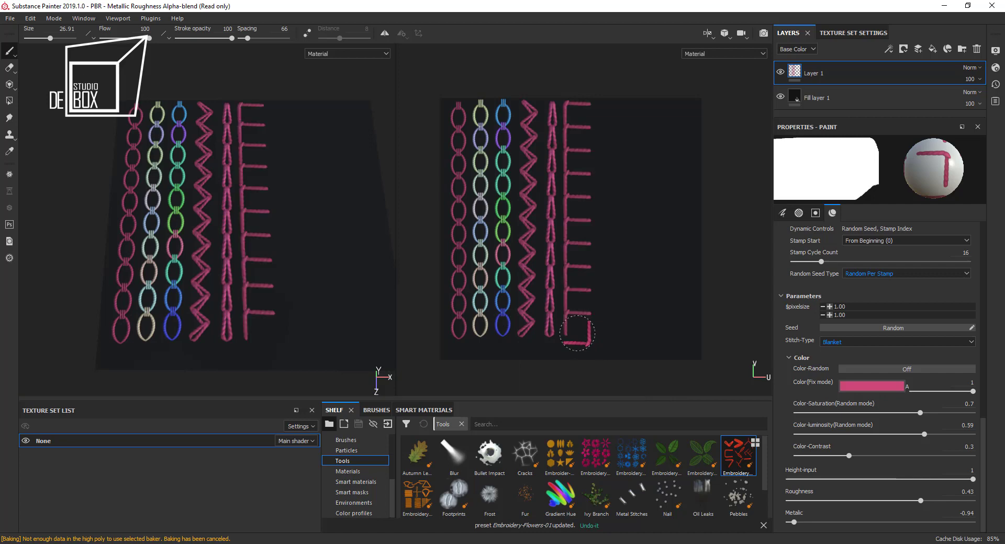
pyautogui.click(836, 345)
pyautogui.click(590, 183)
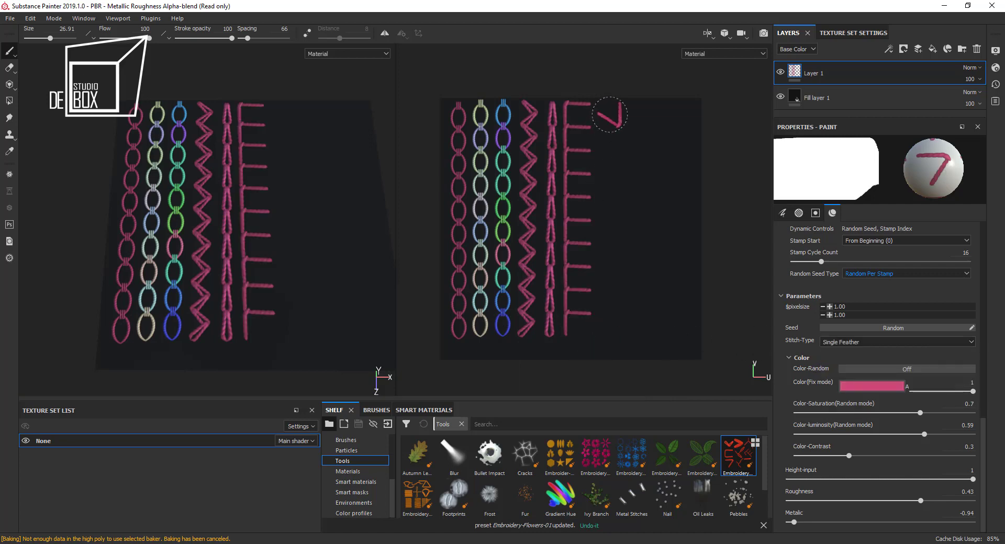
pyautogui.keyDown('shift'); pyautogui.click(613, 335); pyautogui.keyUp('shift')
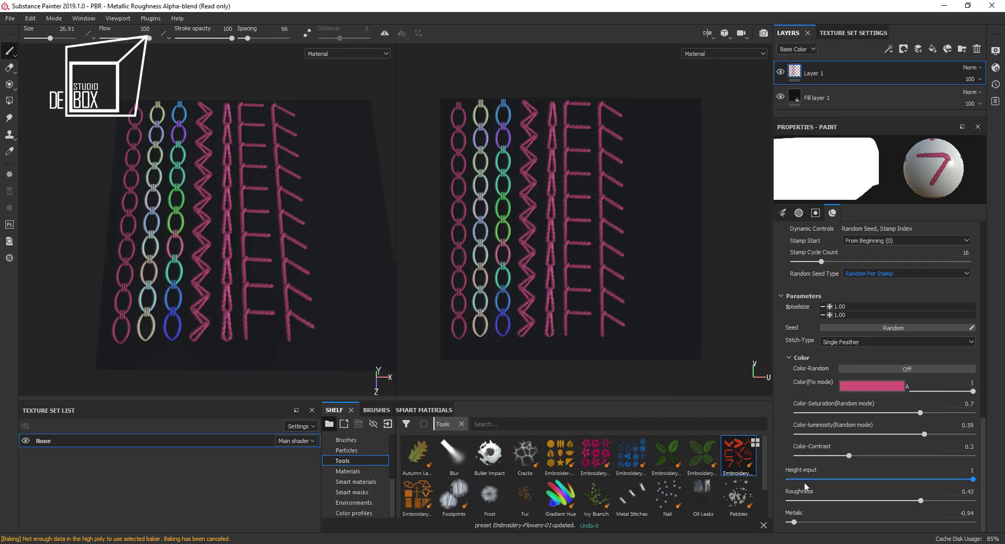
pyautogui.click(890, 522)
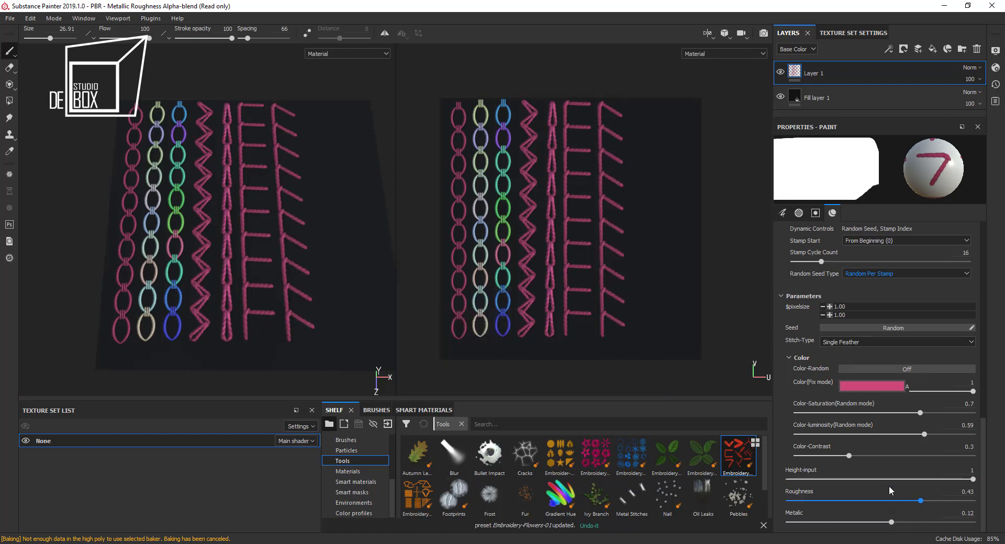
pyautogui.click(852, 341)
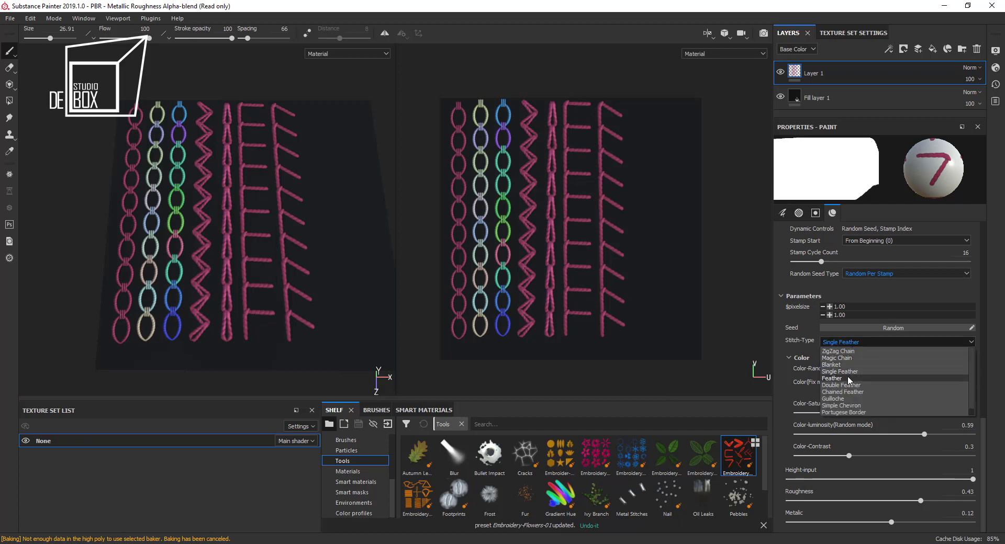
# Draw a Feather stitch column at the right edge, then undo it.
pyautogui.click(852, 358)
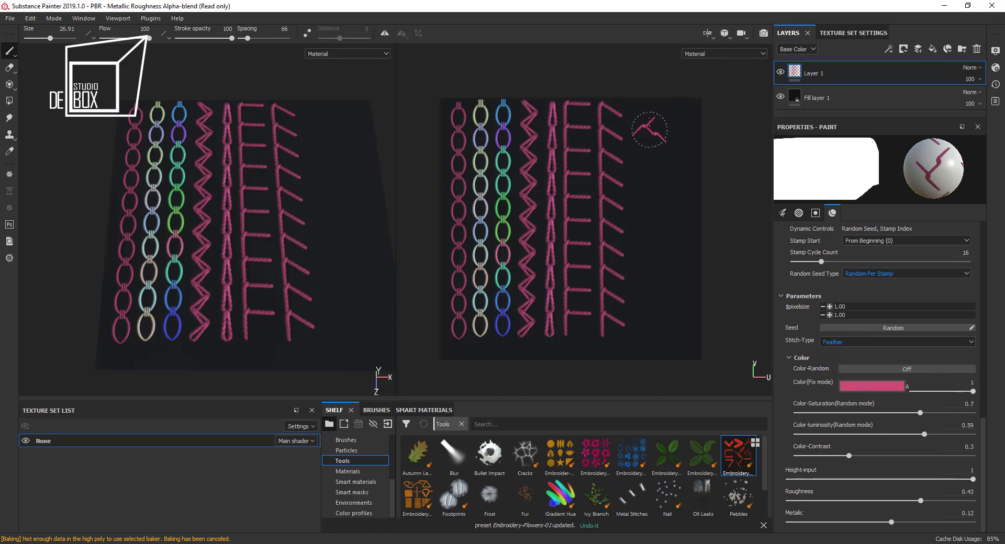
pyautogui.keyDown('shift'); pyautogui.click(649, 332); pyautogui.keyUp('shift')
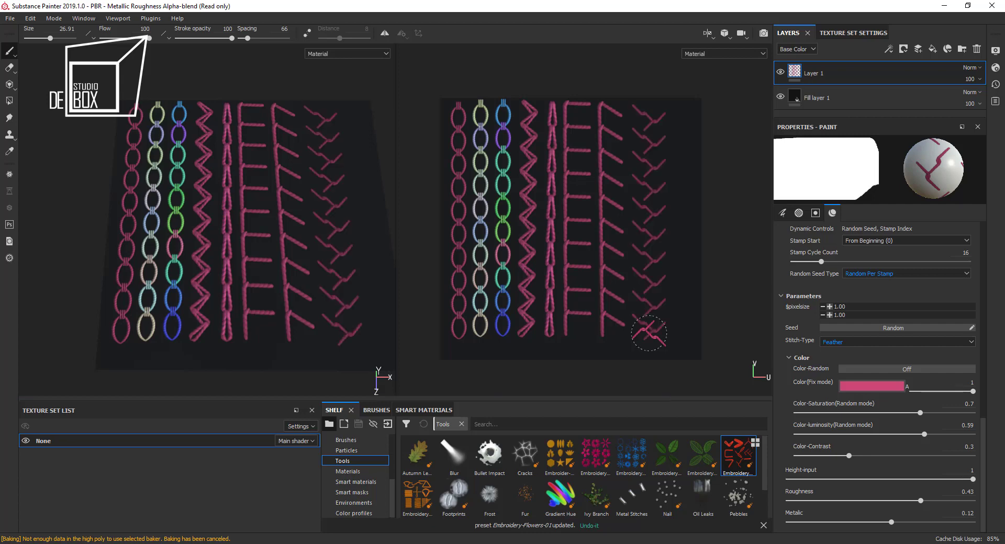
pyautogui.hotkey('ctrl', 'z')
pyautogui.scroll(3, 903, 340)
pyautogui.scroll(3, 909, 327)
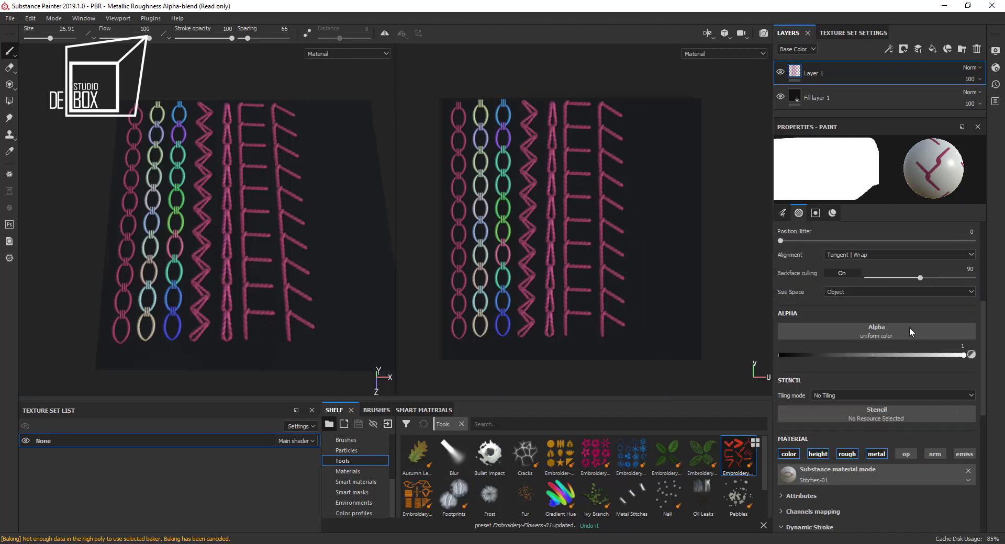
pyautogui.scroll(3, 909, 328)
pyautogui.scroll(3, 907, 315)
# Tighten the stitch spacing to 52 and redraw the Feather column.
pyautogui.moveTo(803, 317); pyautogui.dragTo(796, 318)
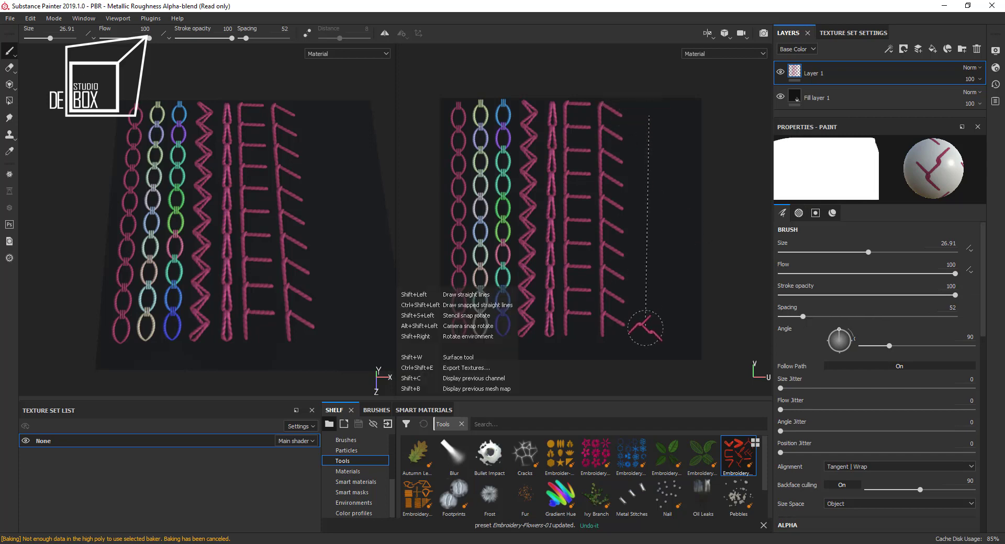
pyautogui.keyDown('shift'); pyautogui.click(643, 309); pyautogui.keyUp('shift')
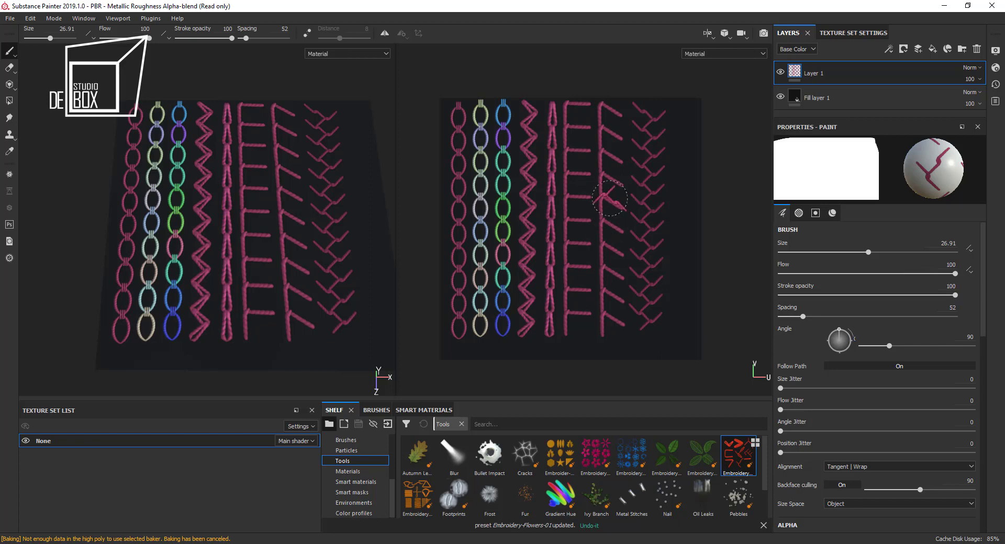
pyautogui.scroll(-4, 915, 463)
pyautogui.scroll(-3, 914, 463)
pyautogui.scroll(-3, 914, 463)
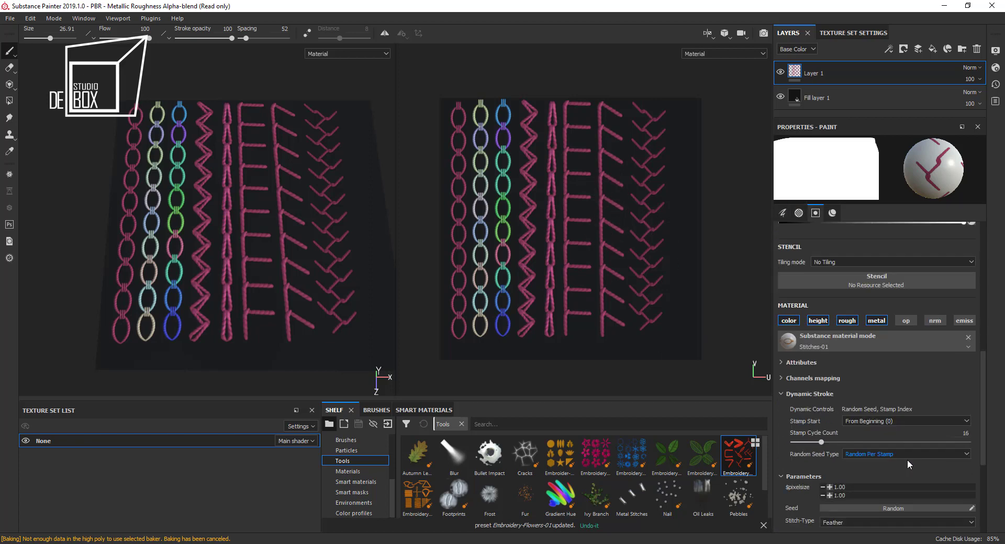
pyautogui.scroll(-3, 906, 459)
pyautogui.scroll(-3, 890, 465)
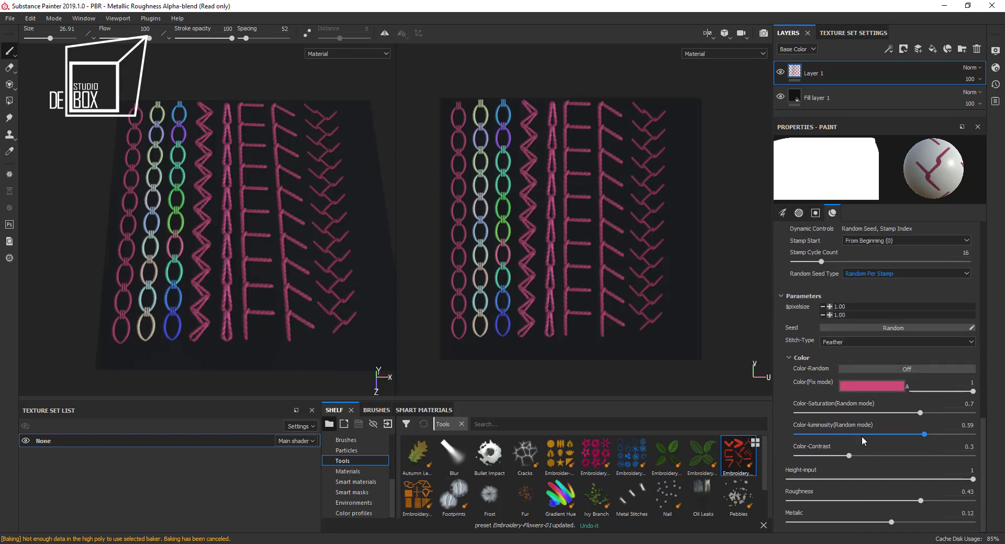
pyautogui.click(921, 52)
# Clear the layer's stitches and switch the stitch type to Chained Feather.
pyautogui.hotkey('ctrl', 'z')
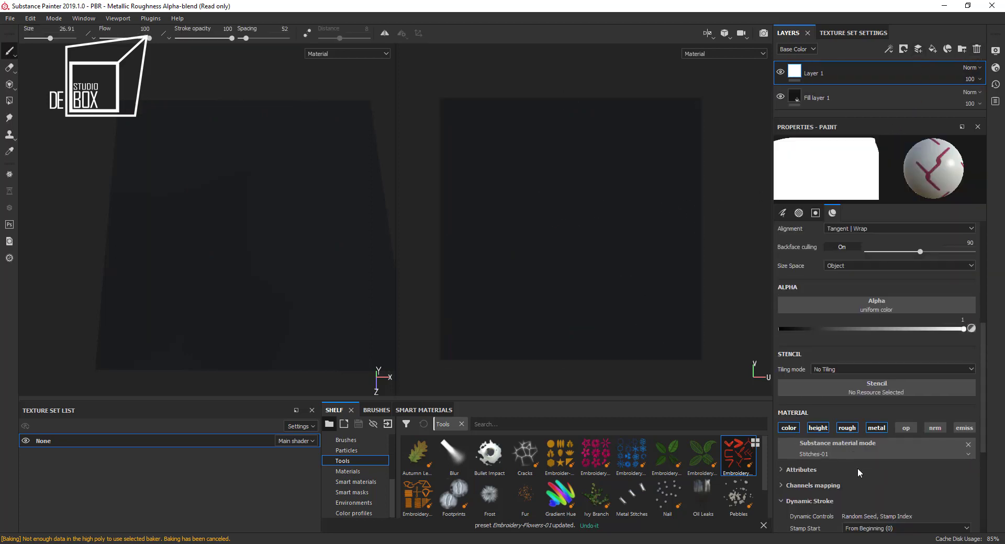
pyautogui.scroll(-3, 864, 476)
pyautogui.scroll(-2, 870, 486)
pyautogui.click(858, 441)
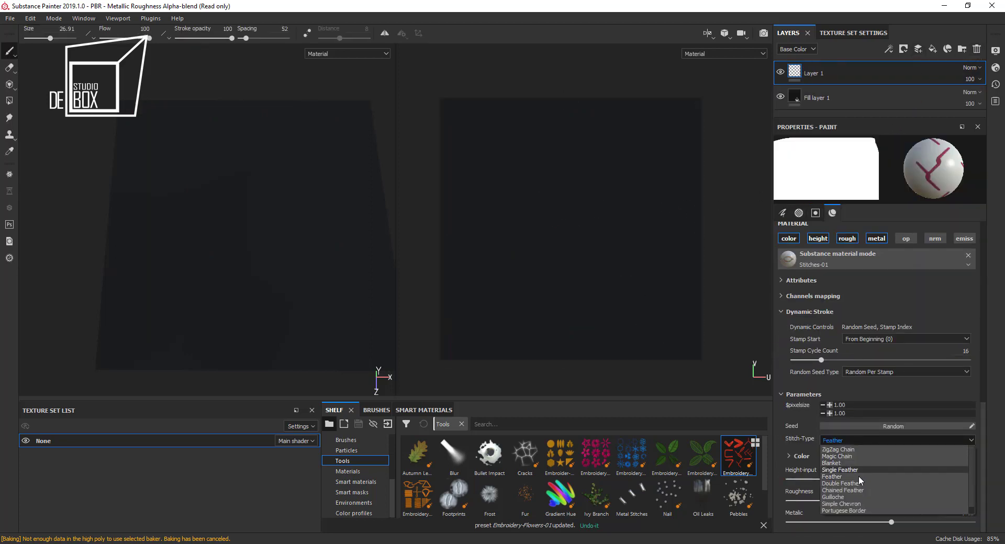
pyautogui.click(859, 491)
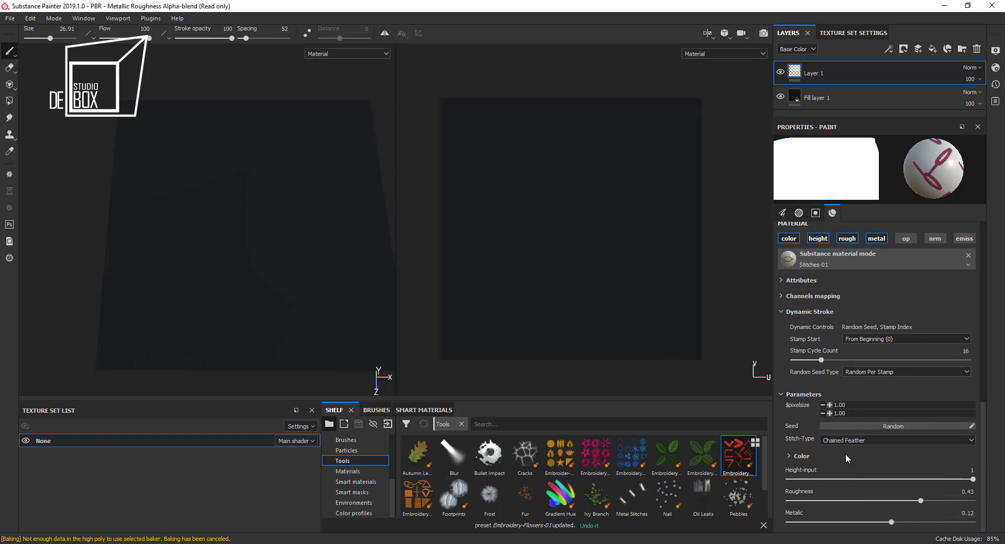
# Change the fixed stitch colour to a pale reddish pink.
pyautogui.click(808, 458)
pyautogui.scroll(-2, 837, 429)
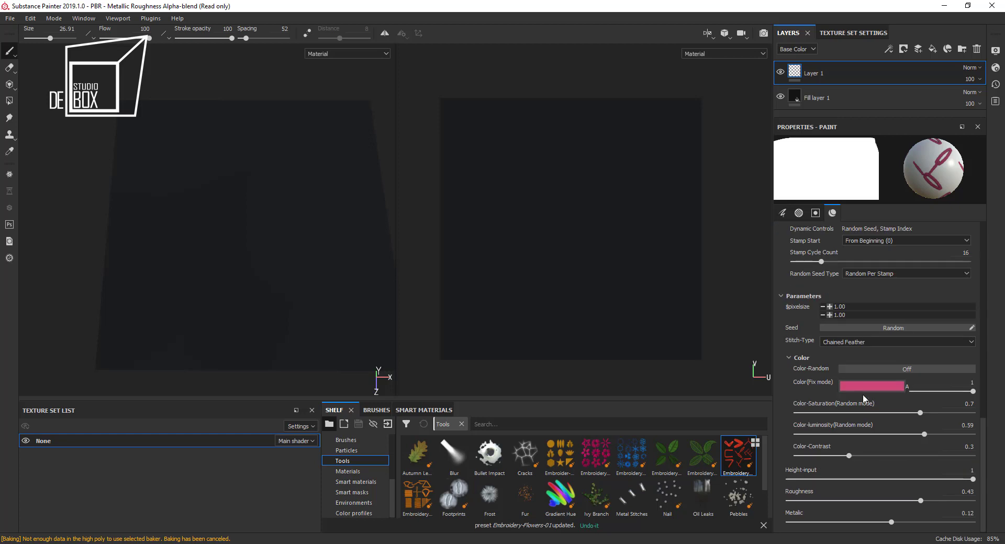
pyautogui.click(865, 387)
pyautogui.click(886, 414)
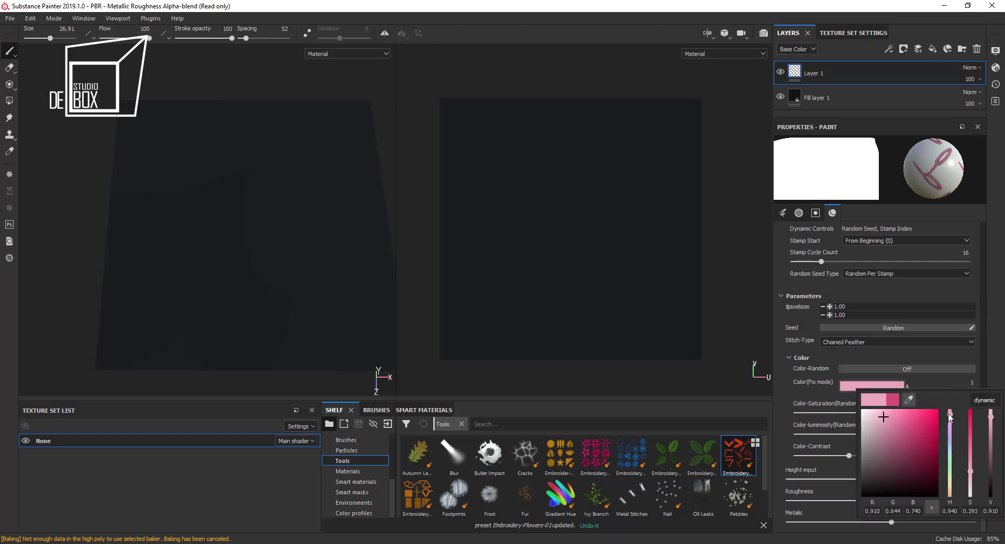
pyautogui.moveTo(949, 413); pyautogui.dragTo(948, 401)
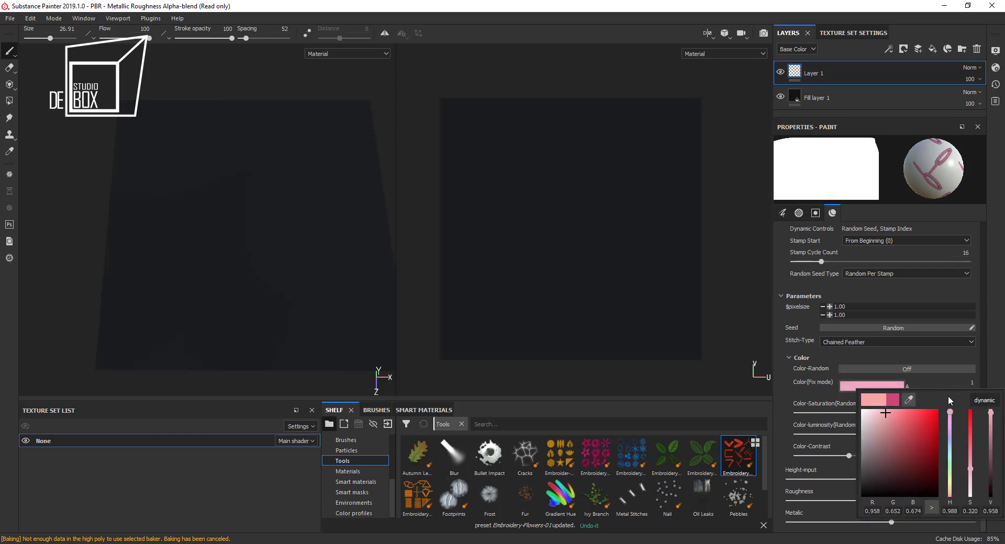
pyautogui.click(992, 362)
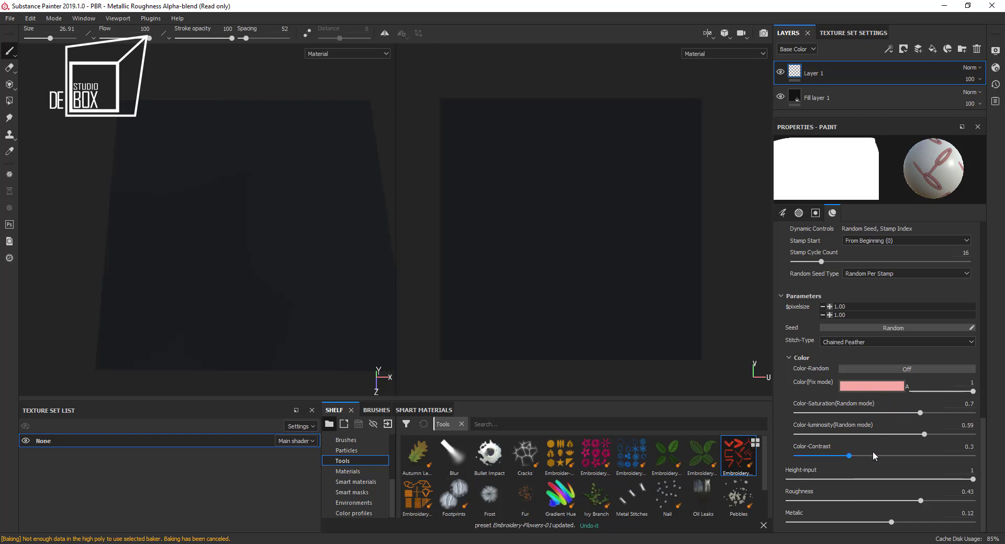
# Raise Color-Contrast to about 0.68 and pick a deeper pink stitch colour.
pyautogui.click(916, 455)
pyautogui.click(872, 386)
pyautogui.click(894, 416)
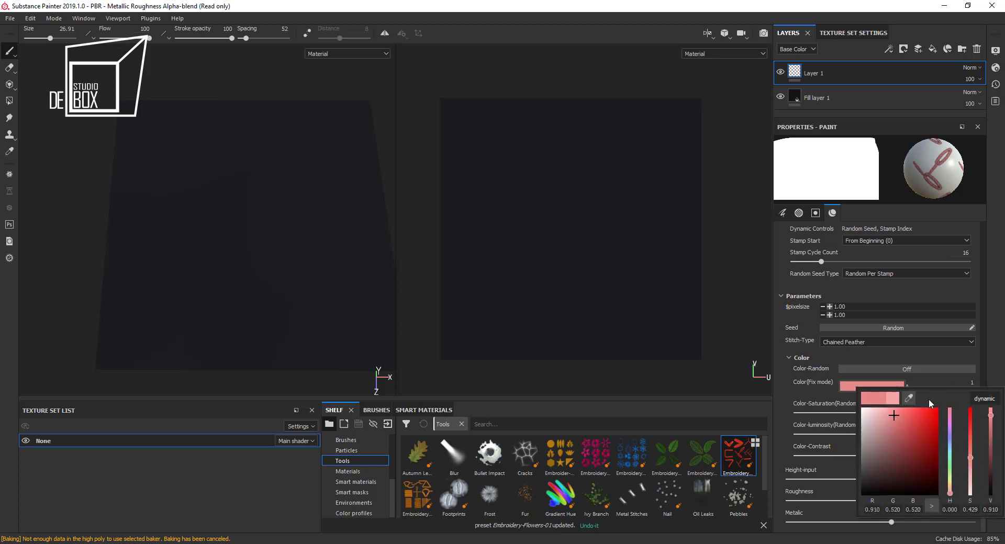
pyautogui.click(994, 371)
# Set Color-Contrast to 0.05 and stitch a straight vertical Chained Feather column.
pyautogui.click(804, 455)
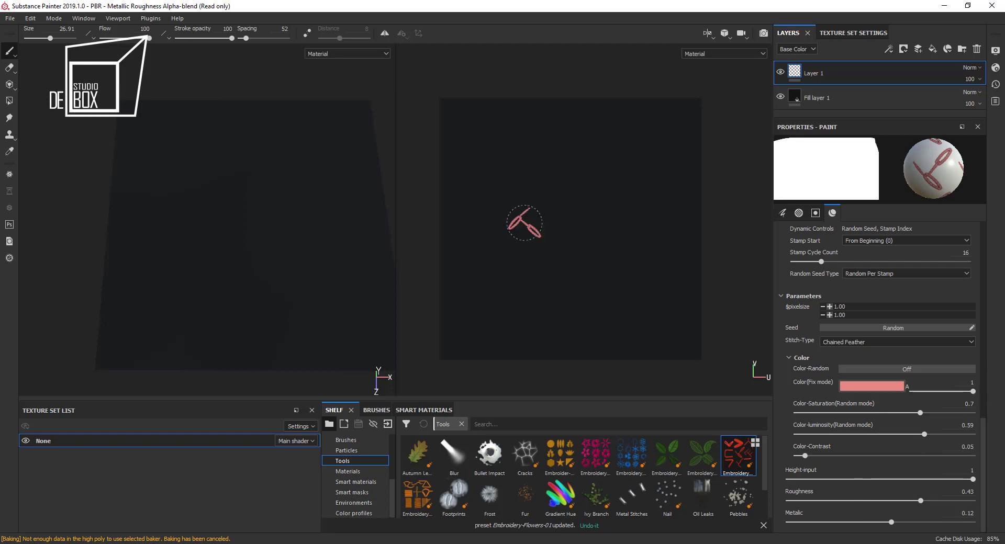
pyautogui.press('shift')
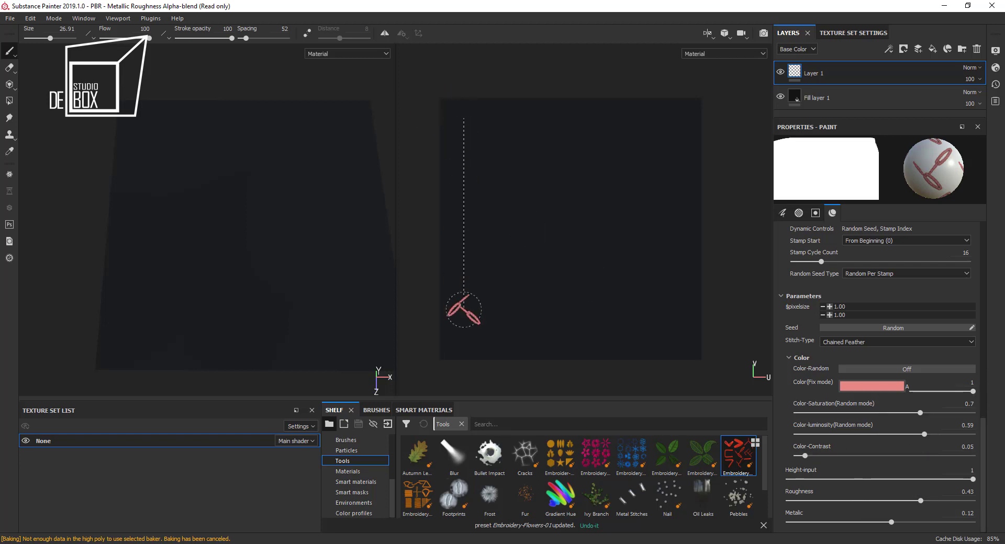
pyautogui.click(461, 338)
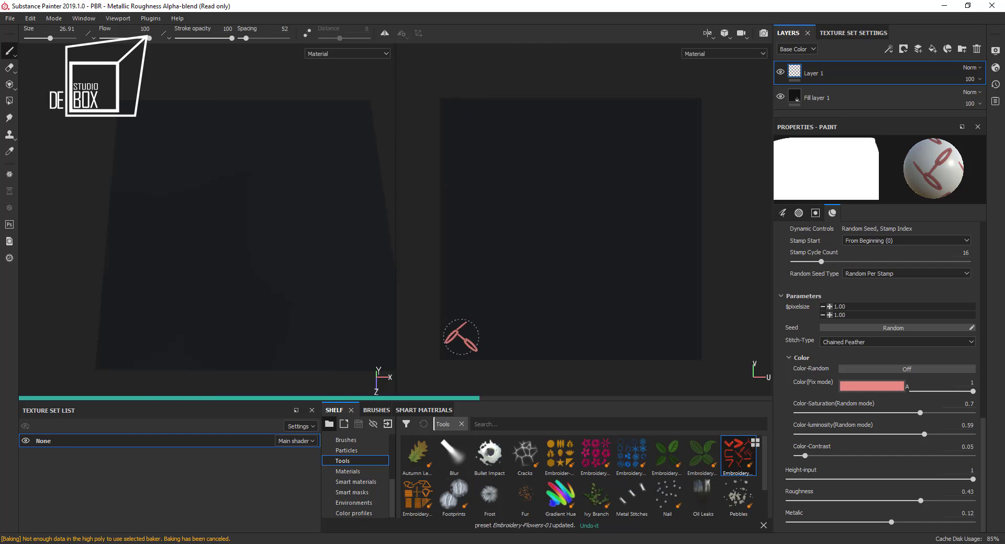
# Raise Color-Contrast to 0.74 and stitch a second column beside the first.
pyautogui.click(927, 456)
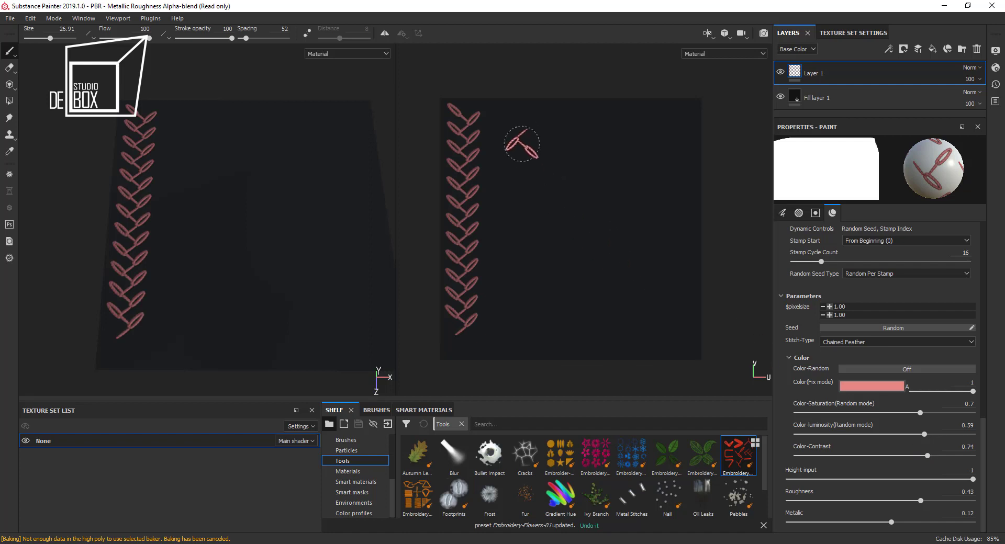
pyautogui.click(499, 335)
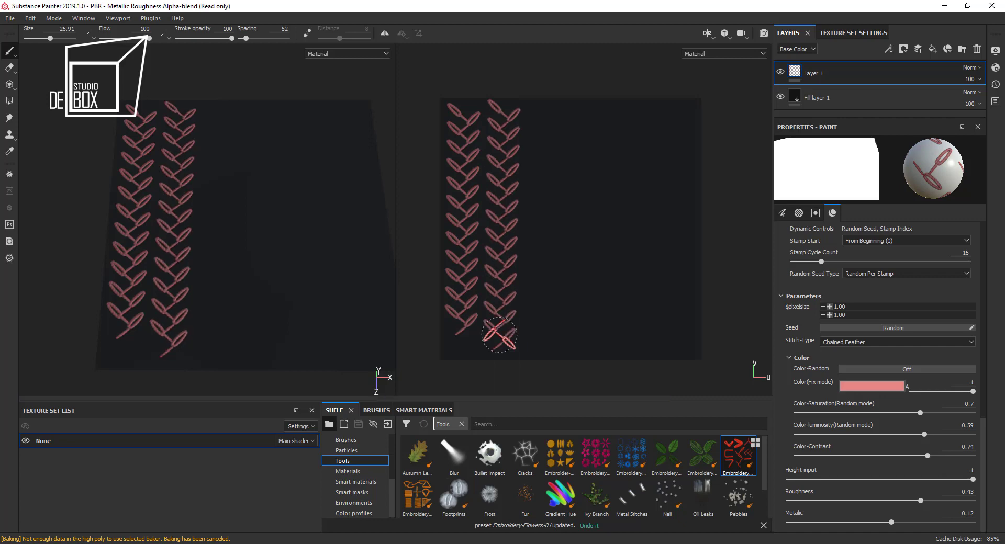
pyautogui.scroll(-1, 498, 337)
pyautogui.scroll(1, 492, 330)
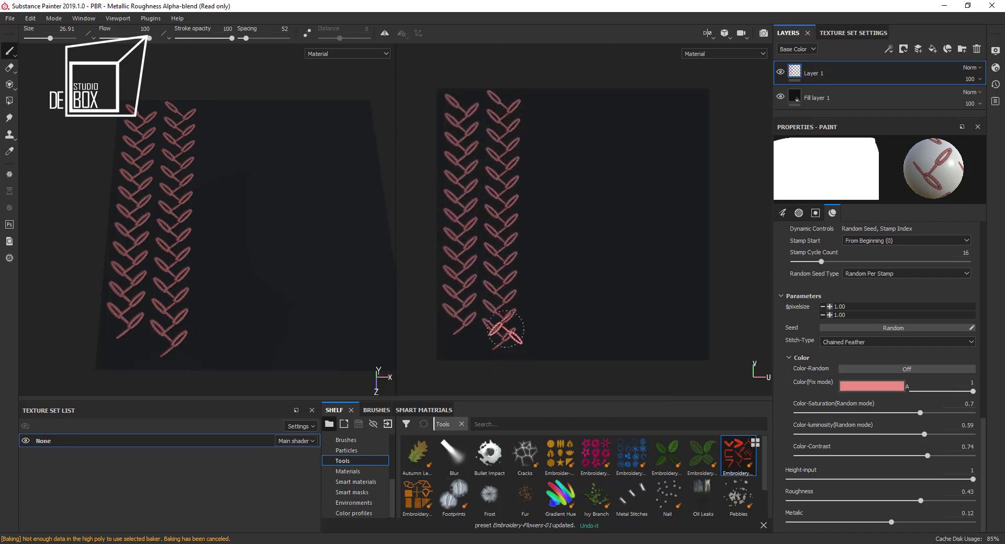
pyautogui.scroll(4, 477, 305)
pyautogui.scroll(1, 476, 305)
pyautogui.scroll(1, 502, 301)
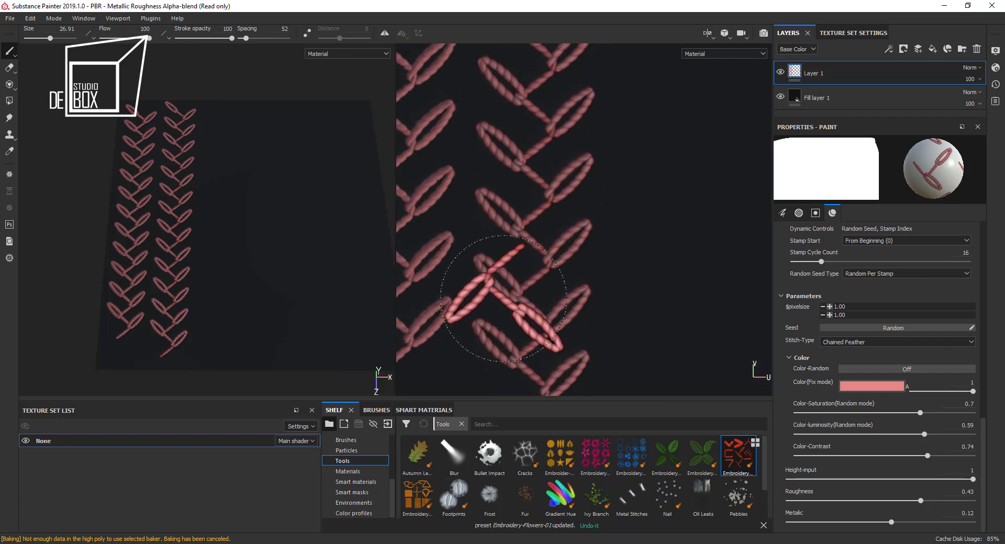
pyautogui.scroll(-2, 527, 297)
pyautogui.scroll(-3, 476, 332)
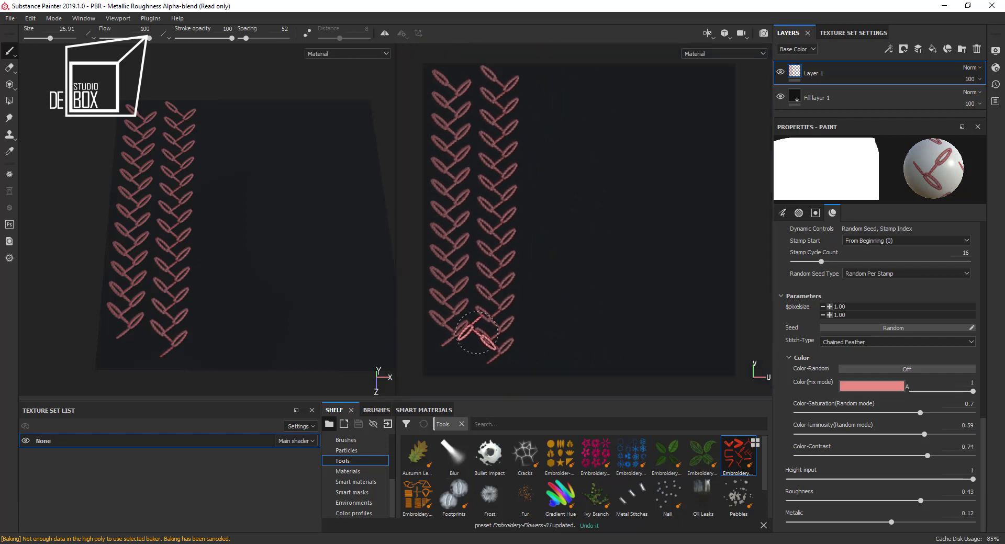
# Stitch a third, dark red Chained Feather column beside the pink ones.
pyautogui.click(902, 387)
pyautogui.click(913, 439)
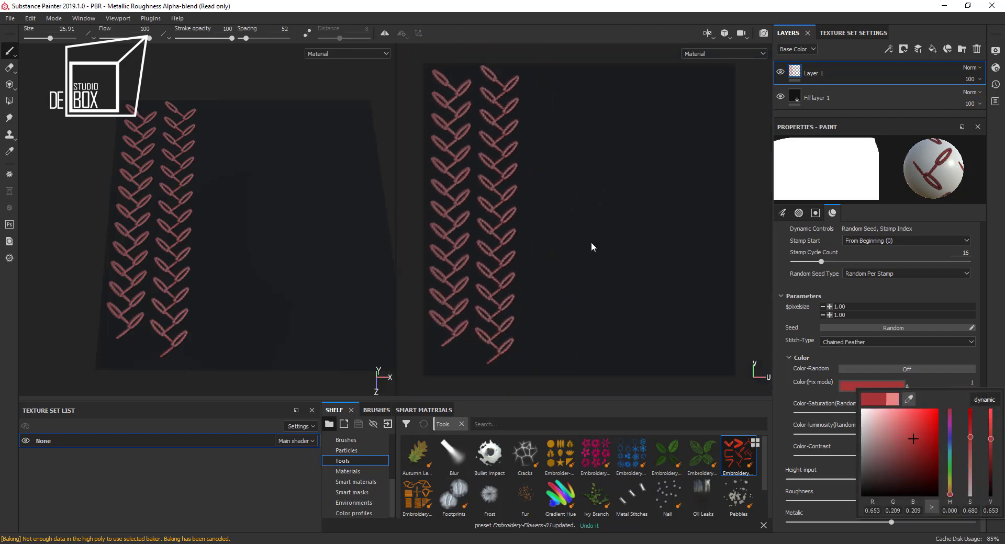
pyautogui.click(549, 77)
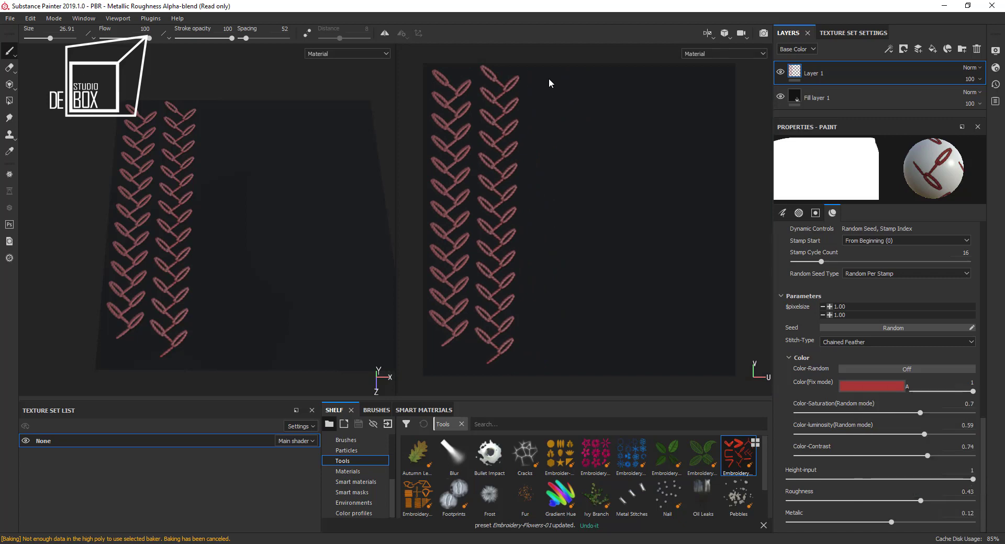
pyautogui.press('shift')
pyautogui.keyDown('shift'); pyautogui.click(545, 348); pyautogui.keyUp('shift')
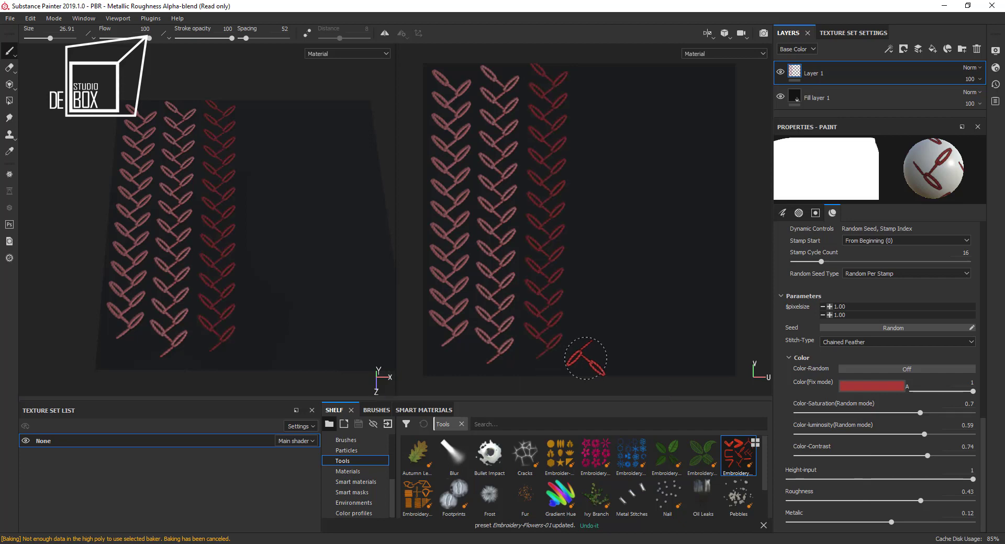
# Lighten the fixed stitch colour to a salmon red.
pyautogui.scroll(-2, 530, 335)
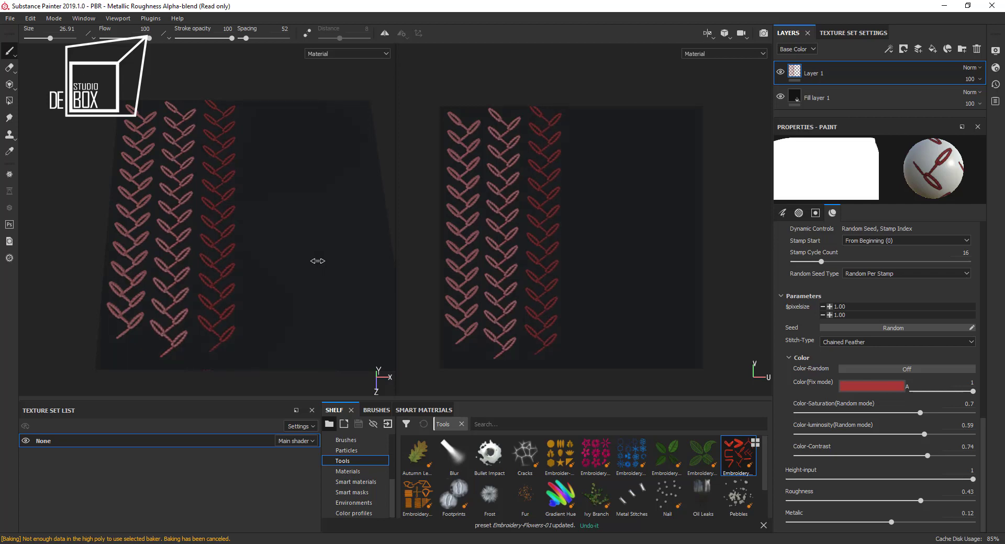
pyautogui.scroll(1, 538, 293)
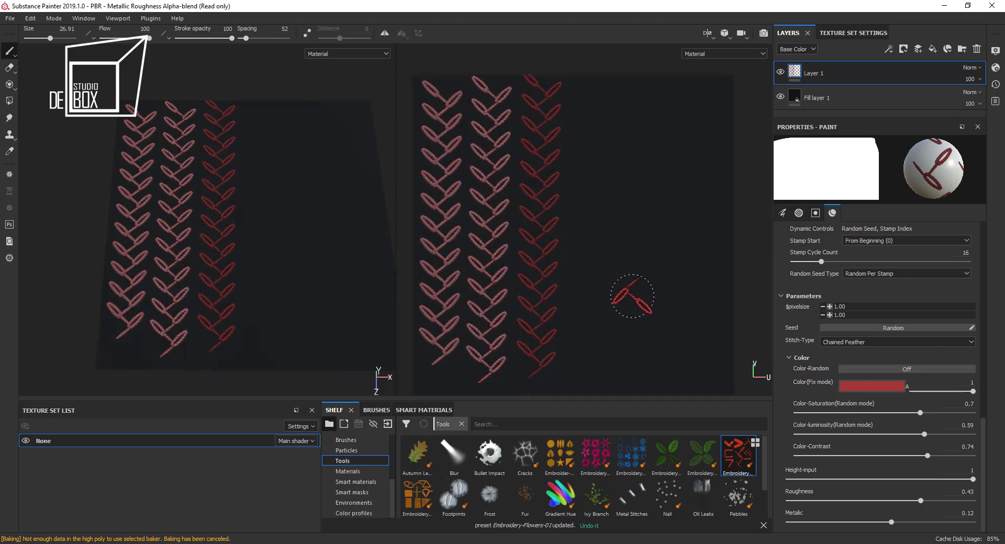
pyautogui.click(883, 385)
pyautogui.click(903, 419)
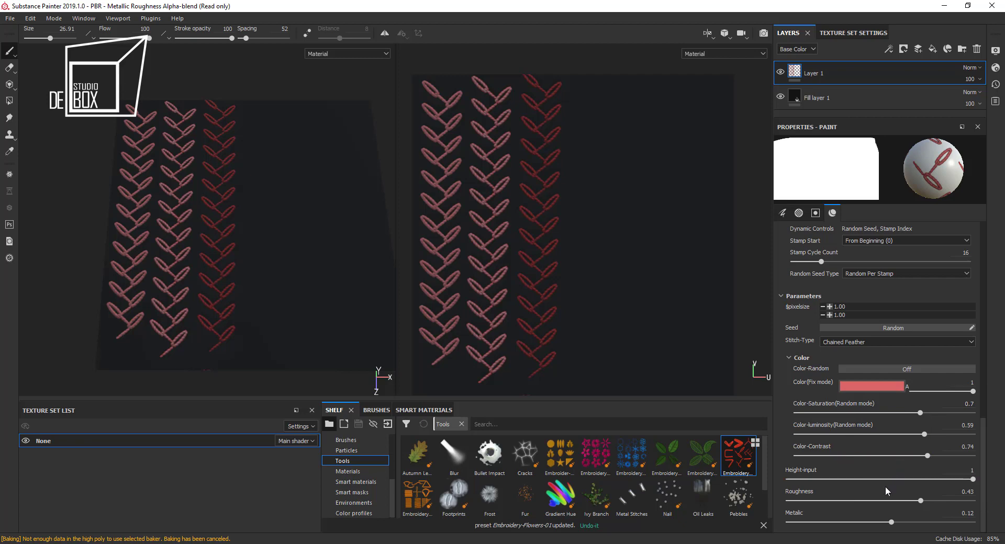
# Paint a fourth salmon feather-stitch column with stitch height lowered to 0.21.
pyautogui.scroll(2, 205, 262)
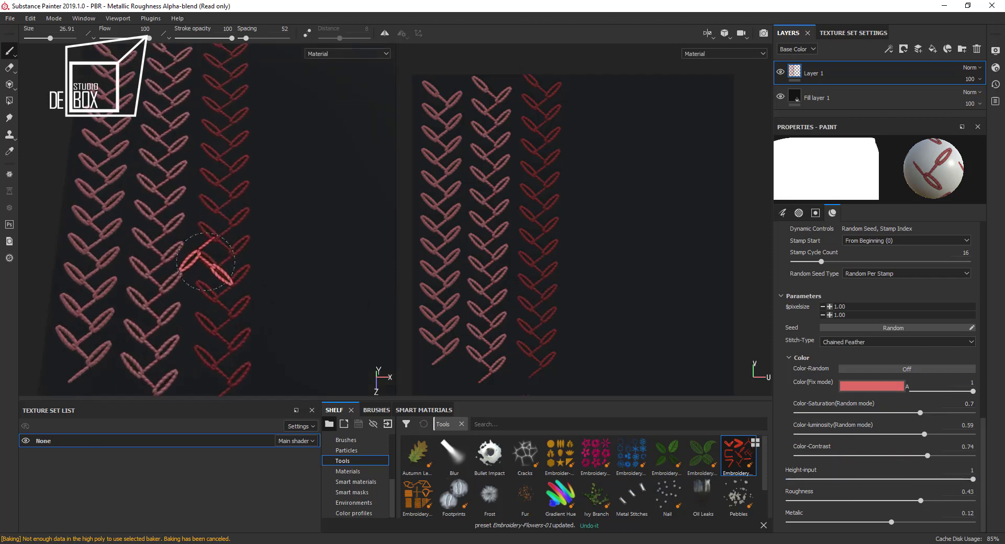
pyautogui.keyDown('alt'); pyautogui.moveTo(205, 261); pyautogui.dragTo(252, 203); pyautogui.keyUp('alt')
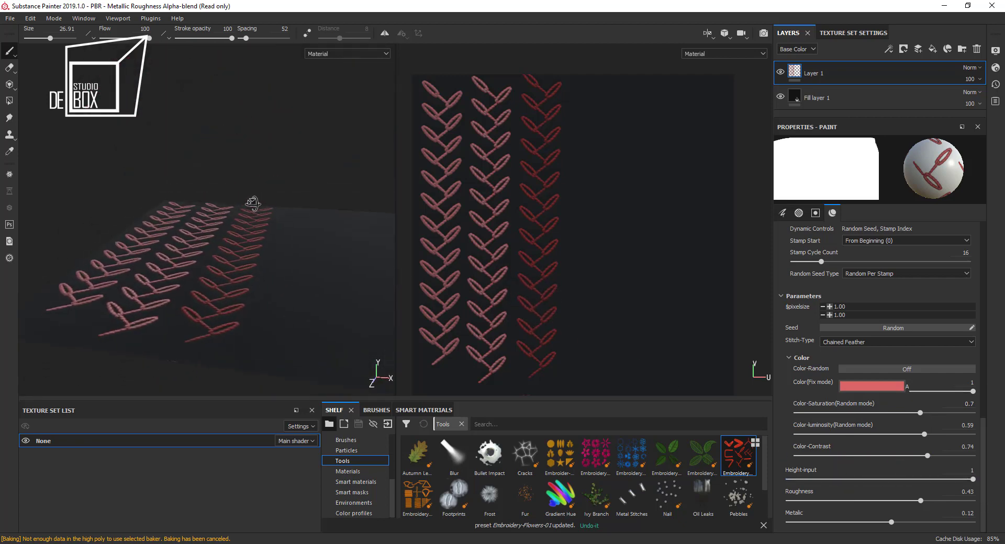
pyautogui.scroll(1, 257, 225)
pyautogui.scroll(1, 292, 251)
pyautogui.scroll(1, 314, 291)
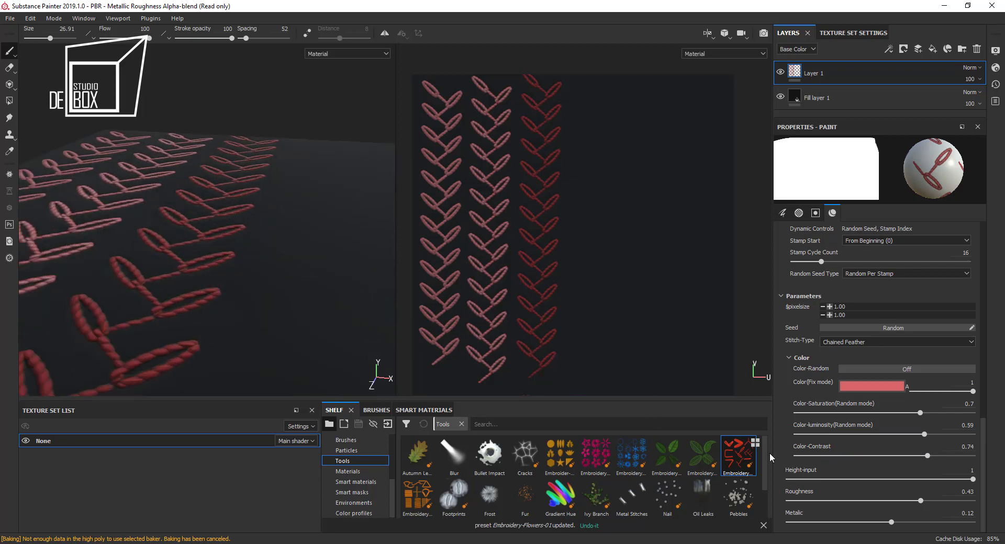
pyautogui.click(825, 478)
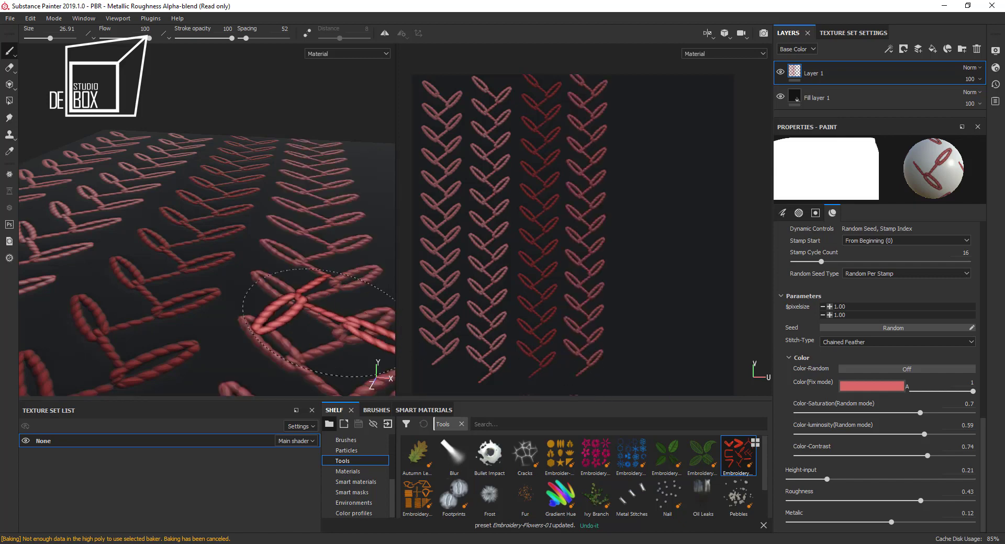
pyautogui.scroll(-5, 215, 226)
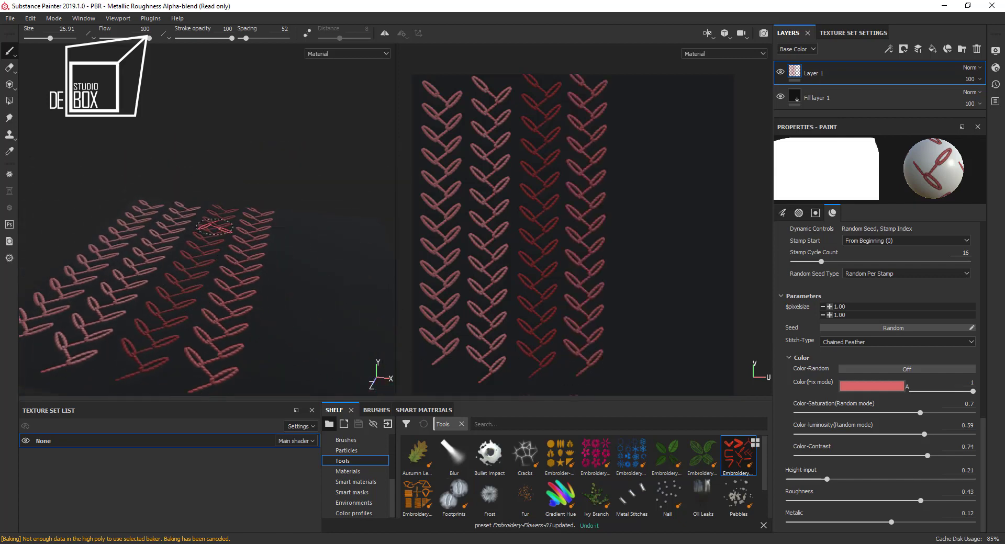
pyautogui.keyDown('alt'); pyautogui.moveTo(215, 226); pyautogui.dragTo(257, 277); pyautogui.keyUp('alt')
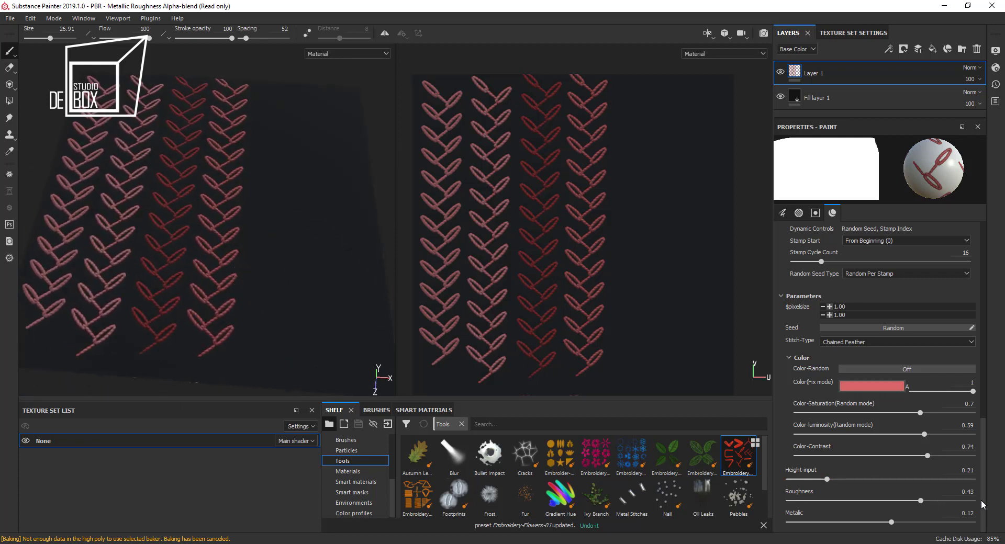
# Set Metallic -0.77 and Roughness 0.8, then paint a fifth Color-Random multicoloured stitch column.
pyautogui.click(810, 523)
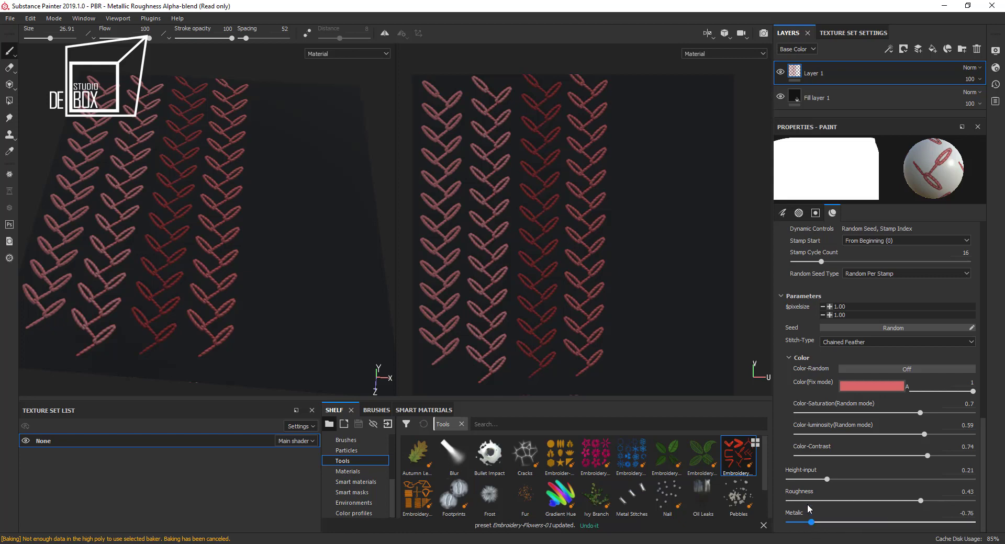
pyautogui.click(953, 501)
pyautogui.scroll(-2, 439, 293)
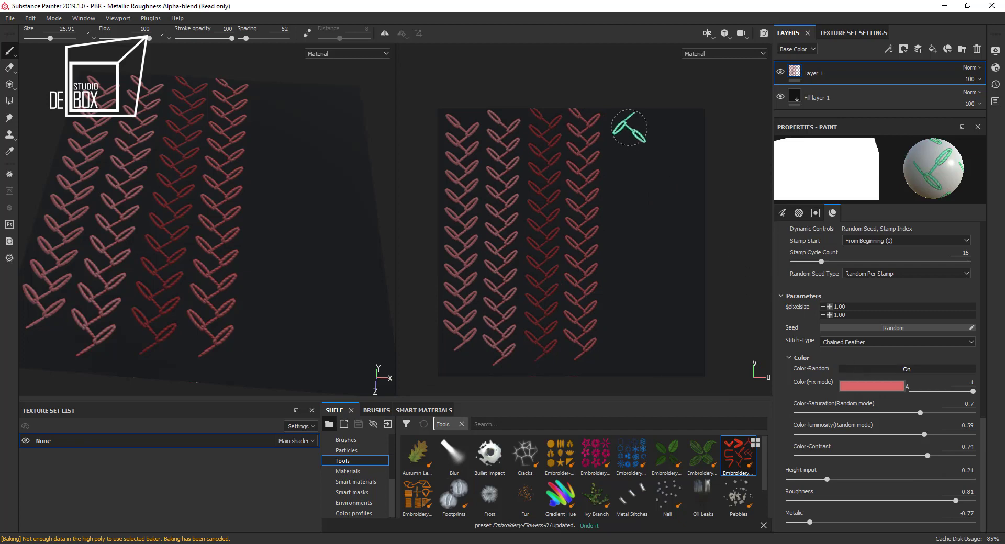
pyautogui.keyDown('shift'); pyautogui.click(622, 350); pyautogui.keyUp('shift')
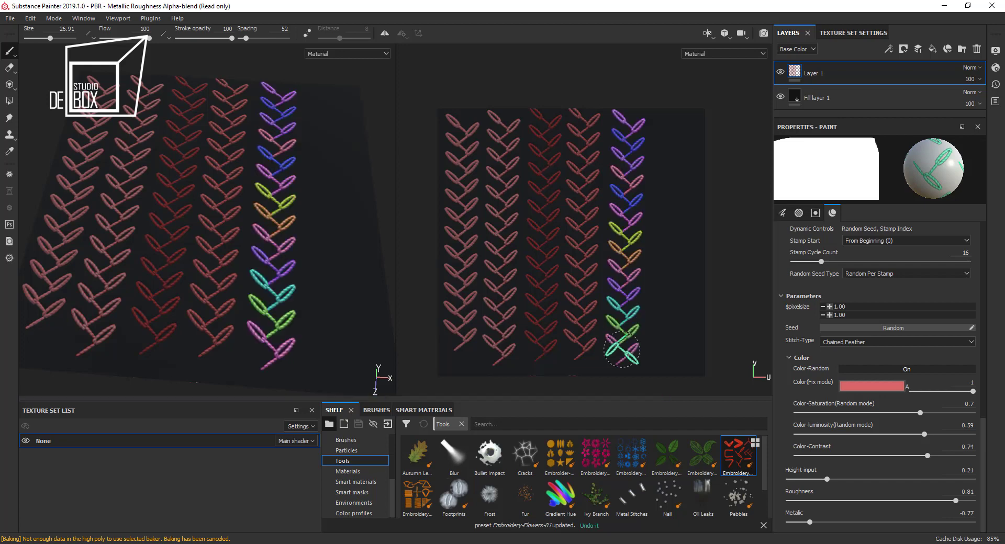
# Delete the painted stitch layer and add a fresh empty paint layer.
pyautogui.click(977, 50)
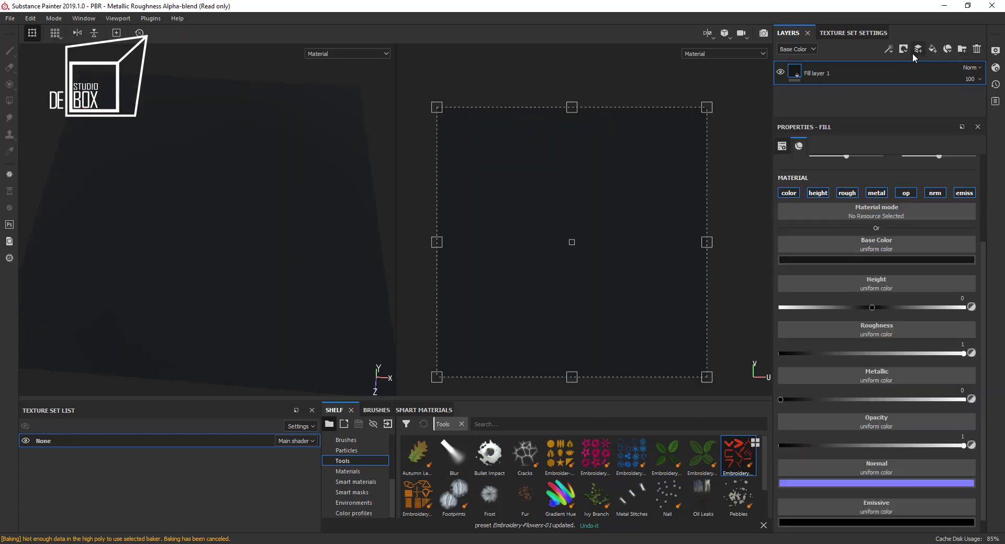
pyautogui.click(917, 48)
pyautogui.scroll(-2, 867, 403)
pyautogui.scroll(-5, 865, 407)
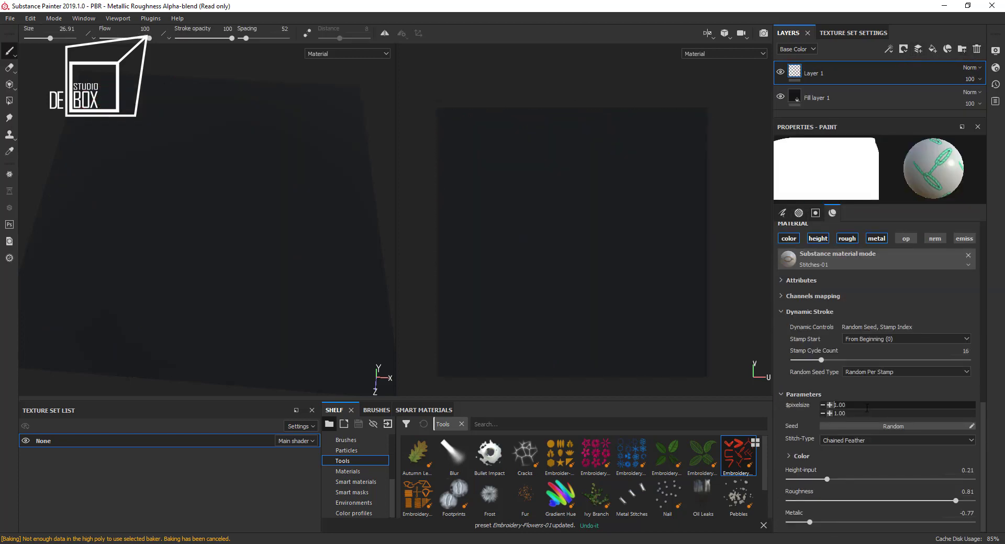
# Check the stitch types and load the Double Pearl embroidery tool from the Shelf.
pyautogui.click(857, 441)
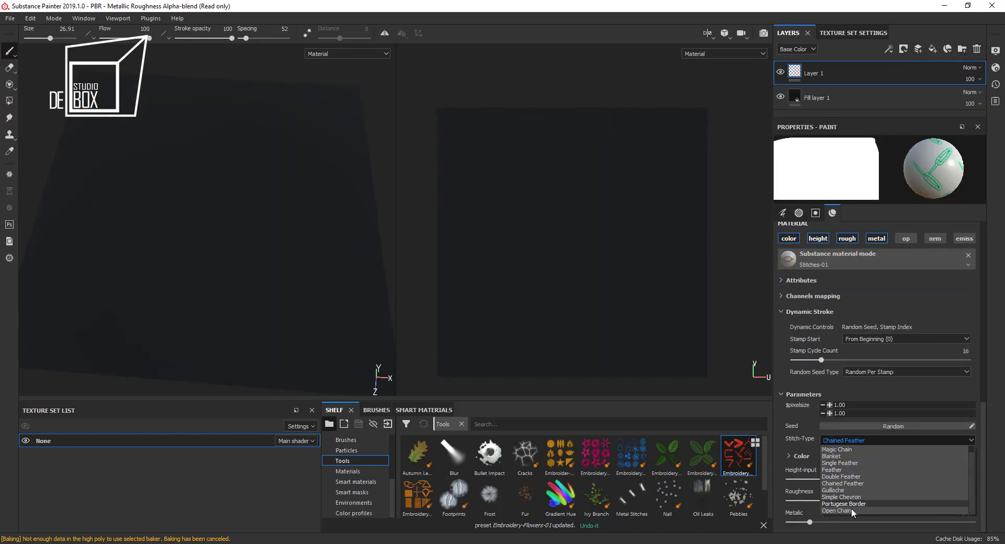
pyautogui.click(992, 403)
pyautogui.click(419, 498)
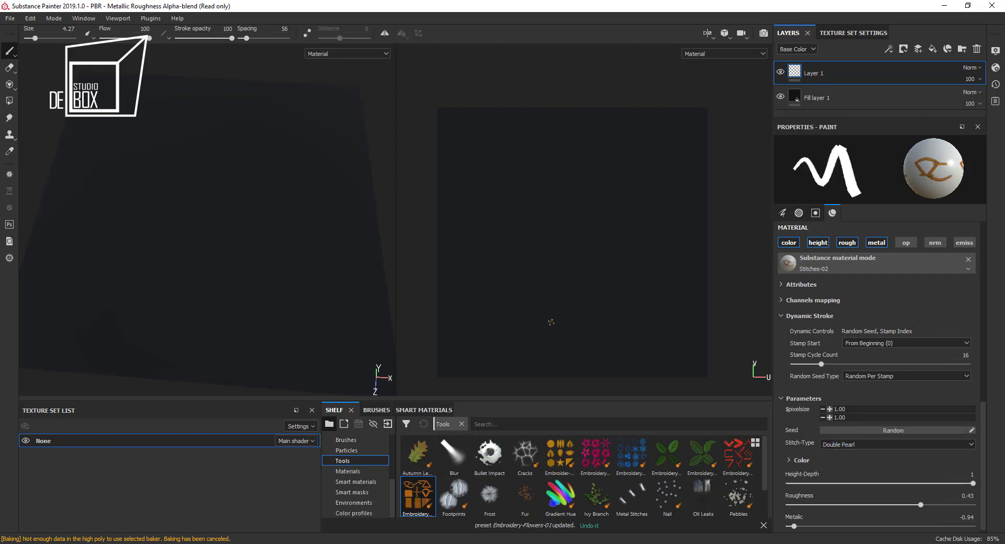
# Raise the brush size to about 28 and stamp an orange Double Pearl stitch on the left.
pyautogui.scroll(3, 875, 391)
pyautogui.scroll(5, 874, 390)
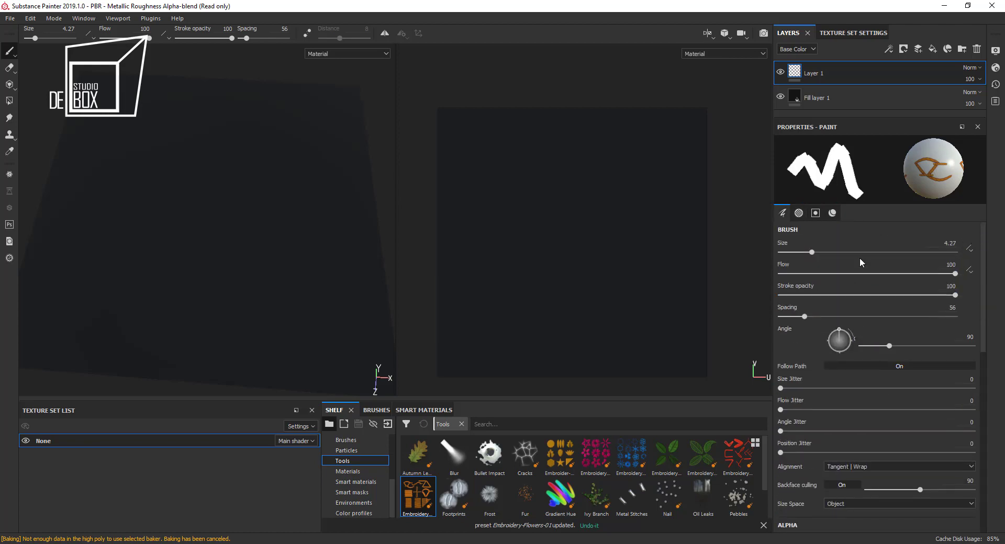
pyautogui.moveTo(812, 253); pyautogui.dragTo(870, 252)
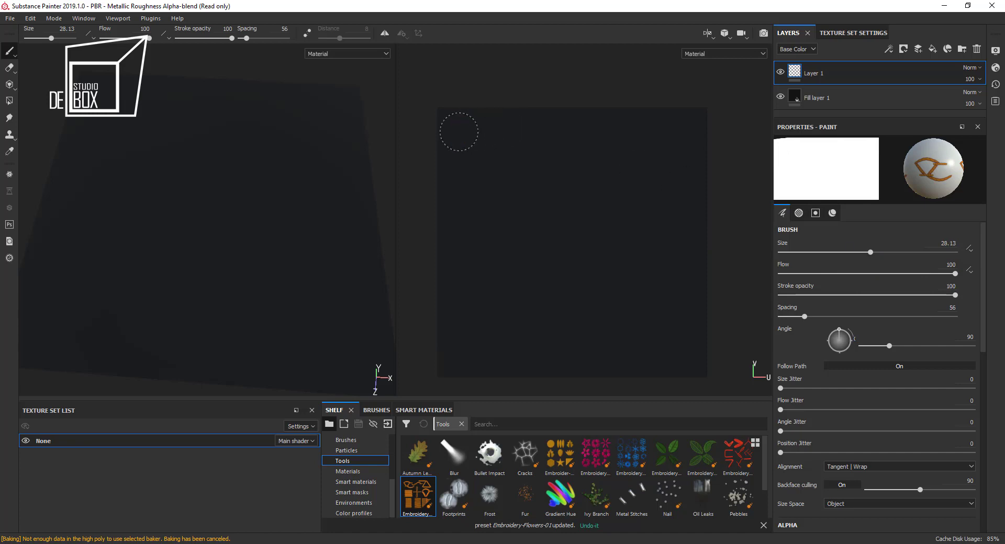
pyautogui.click(455, 352)
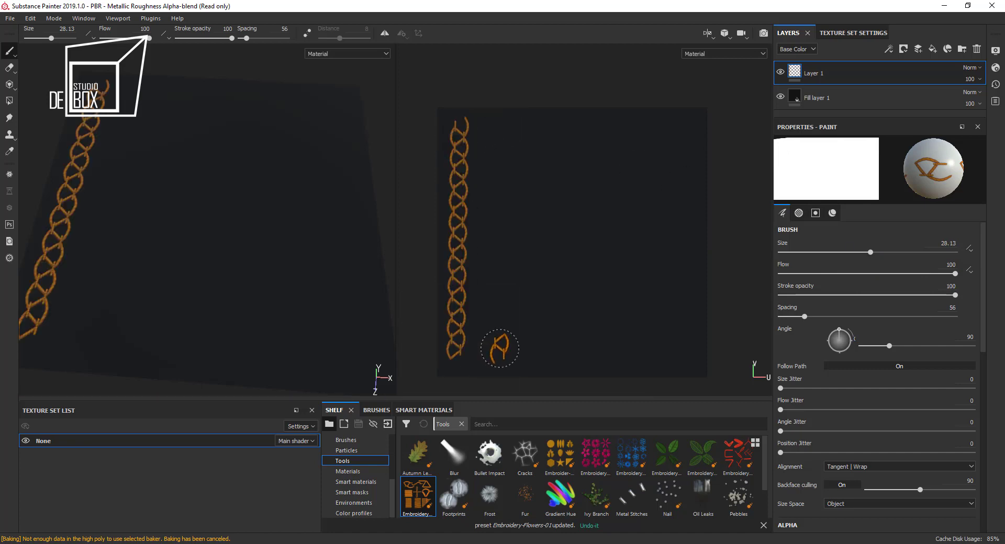
# Paint a wavy stitch stroke across the plane, then undo it.
pyautogui.scroll(-4, 909, 455)
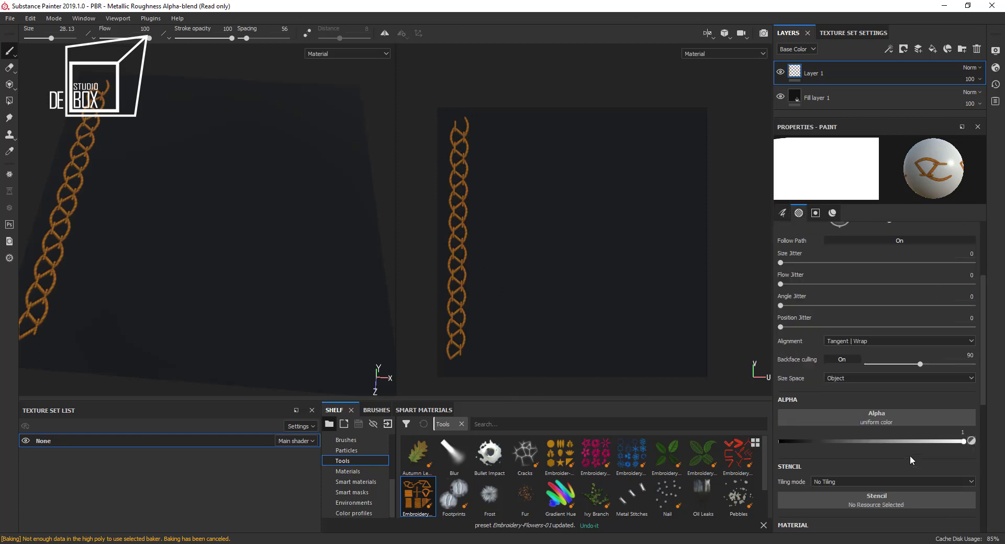
pyautogui.scroll(-1, 909, 457)
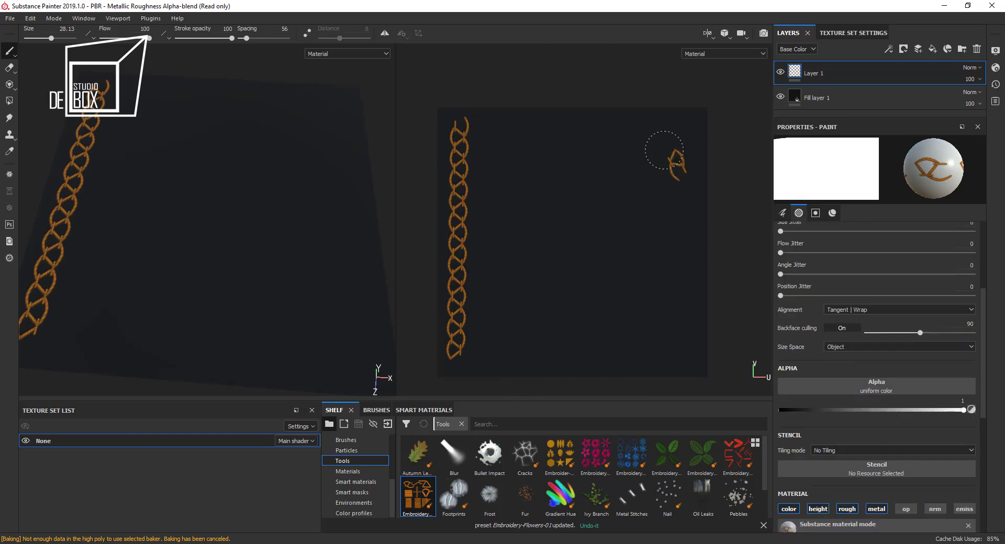
pyautogui.moveTo(663, 150)
pyautogui.mouseDown()
pyautogui.moveTo(592, 221)
pyautogui.moveTo(532, 224)
pyautogui.moveTo(496, 189)
pyautogui.moveTo(482, 199)
pyautogui.mouseUp()
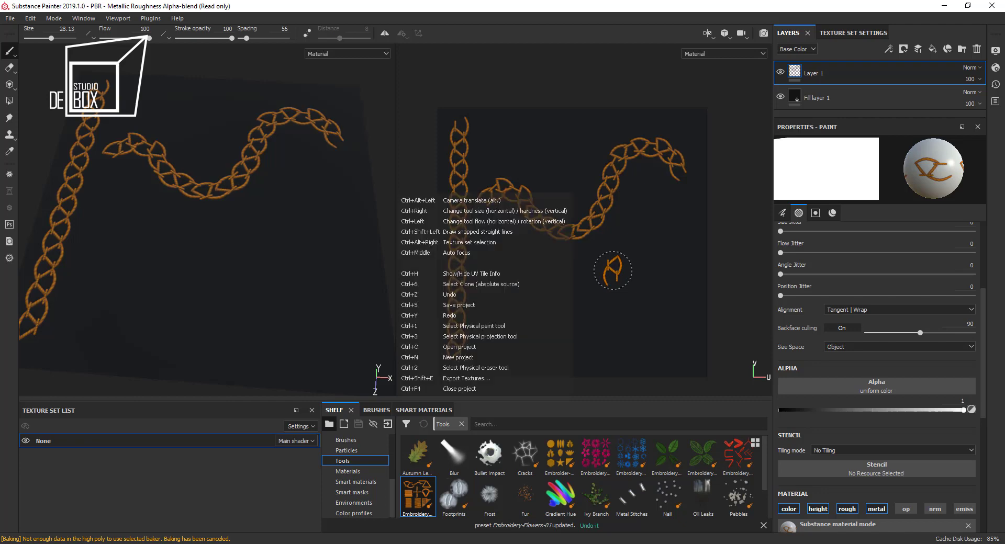
pyautogui.hotkey('ctrl', 'z')
pyautogui.scroll(-2, 950, 450)
pyautogui.scroll(-5, 942, 454)
pyautogui.scroll(-1, 942, 454)
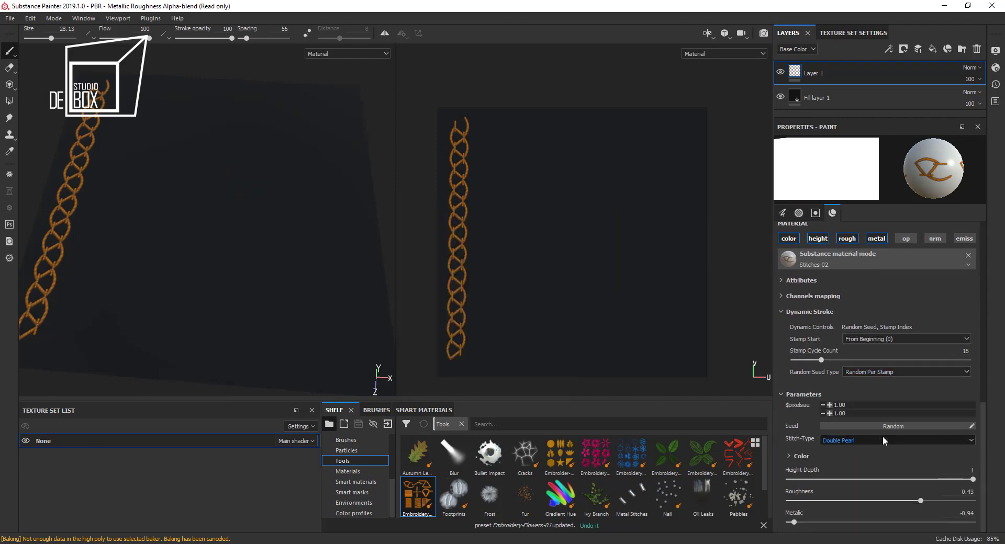
# Switch the stitch type to Pearl and test a Pearl stitch line, then undo it.
pyautogui.click(863, 442)
pyautogui.click(862, 456)
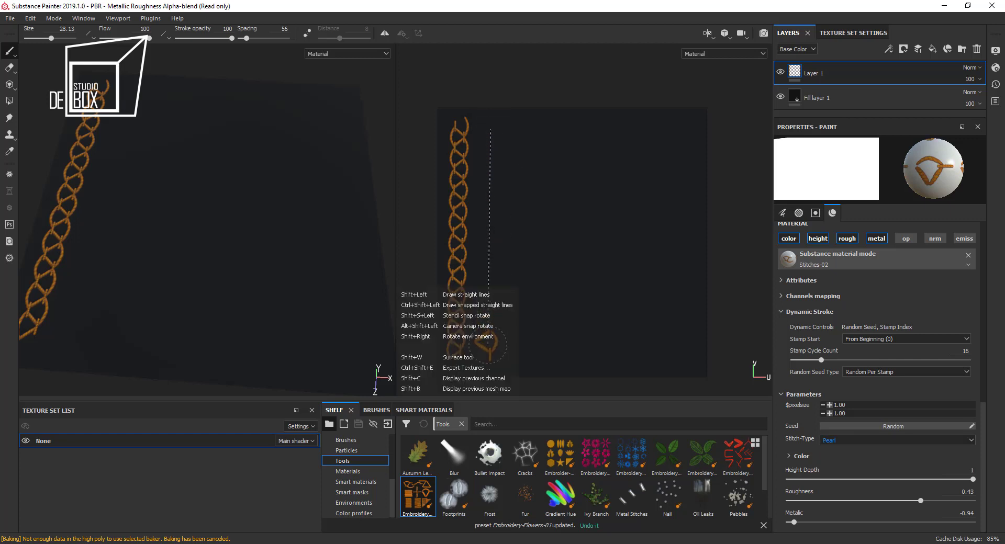
pyautogui.click(840, 438)
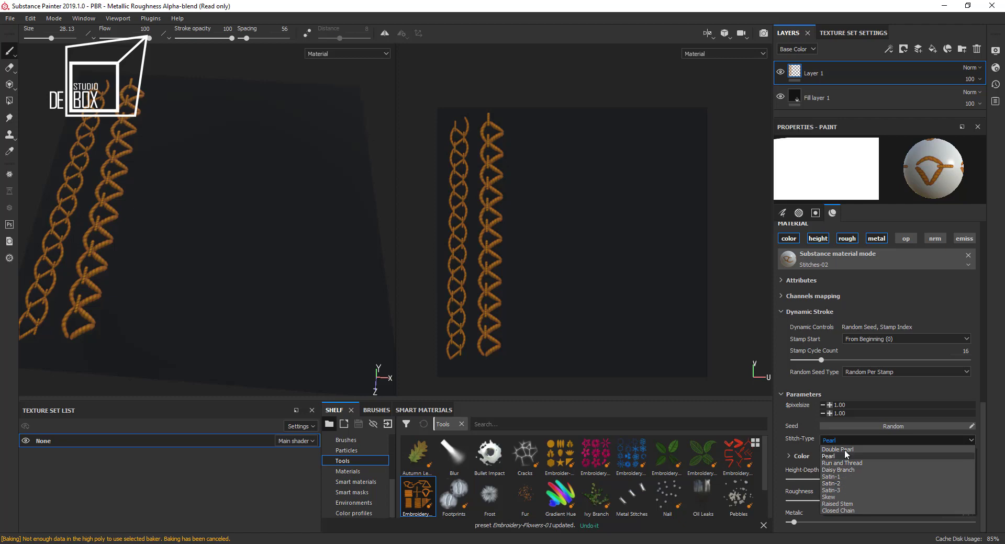
pyautogui.click(844, 450)
pyautogui.hotkey('ctrl', 'z')
# Widen stitch spacing to 65 and try a Satin-2 stitch line, undoing it.
pyautogui.scroll(1, 896, 340)
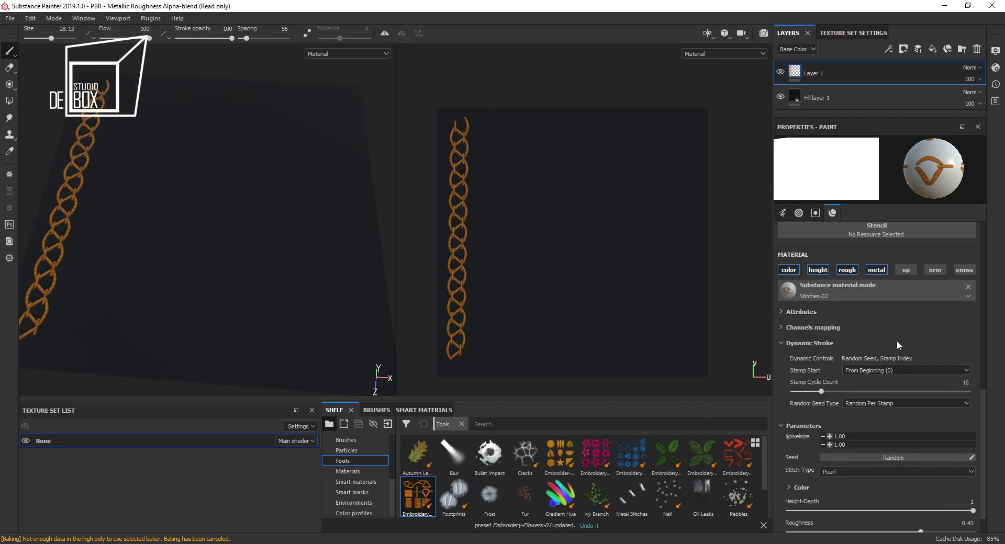
pyautogui.scroll(5, 897, 340)
pyautogui.scroll(5, 875, 330)
pyautogui.moveTo(804, 317); pyautogui.dragTo(808, 317)
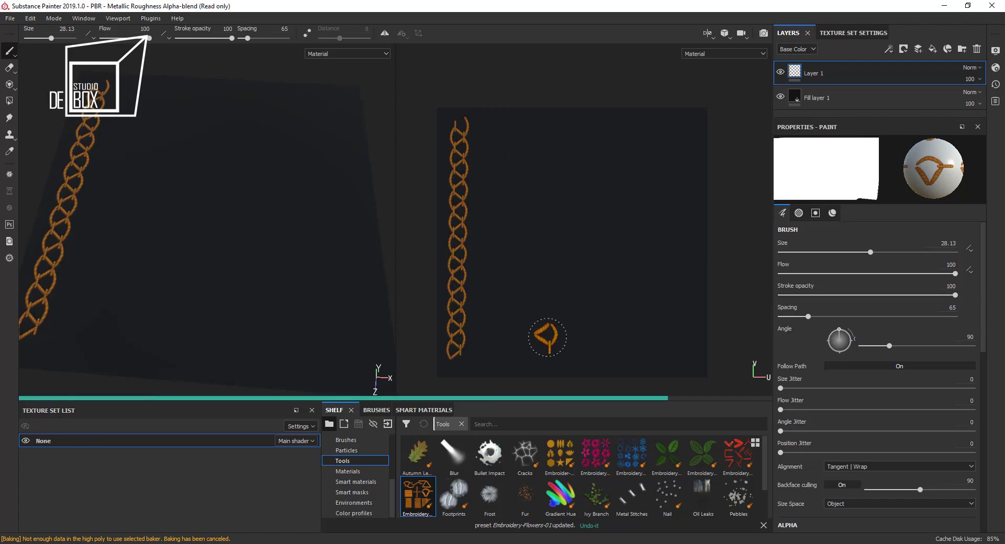
pyautogui.scroll(-5, 893, 390)
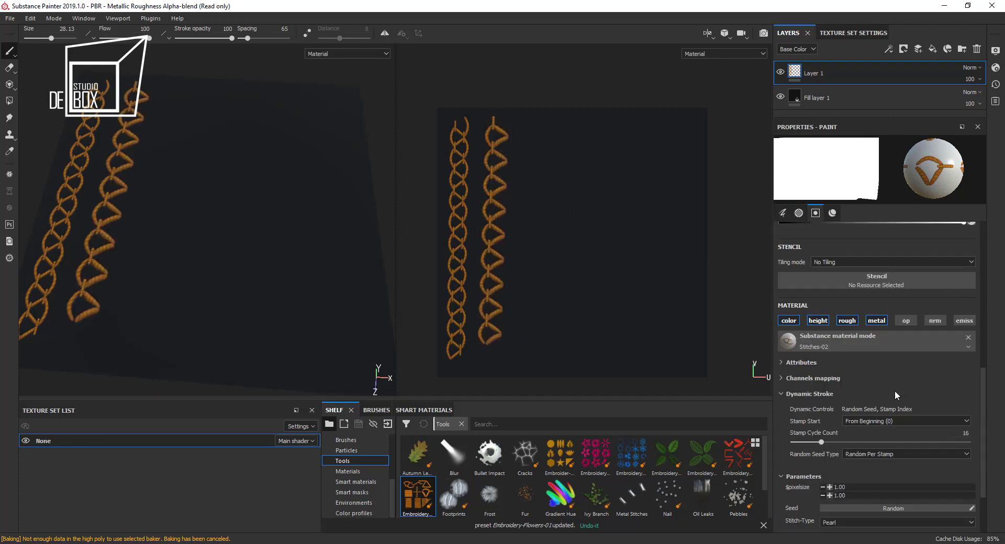
pyautogui.scroll(-5, 894, 399)
pyautogui.click(861, 441)
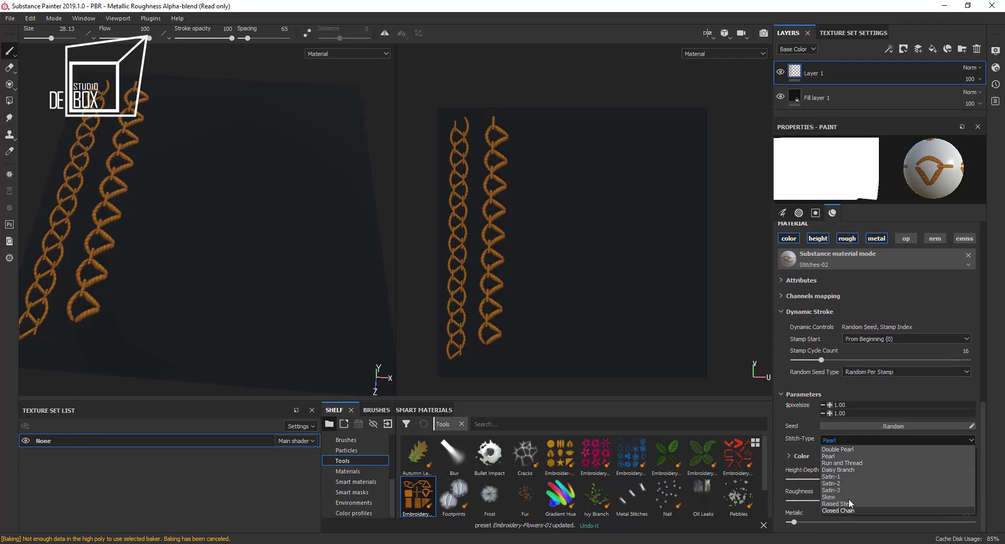
pyautogui.click(837, 456)
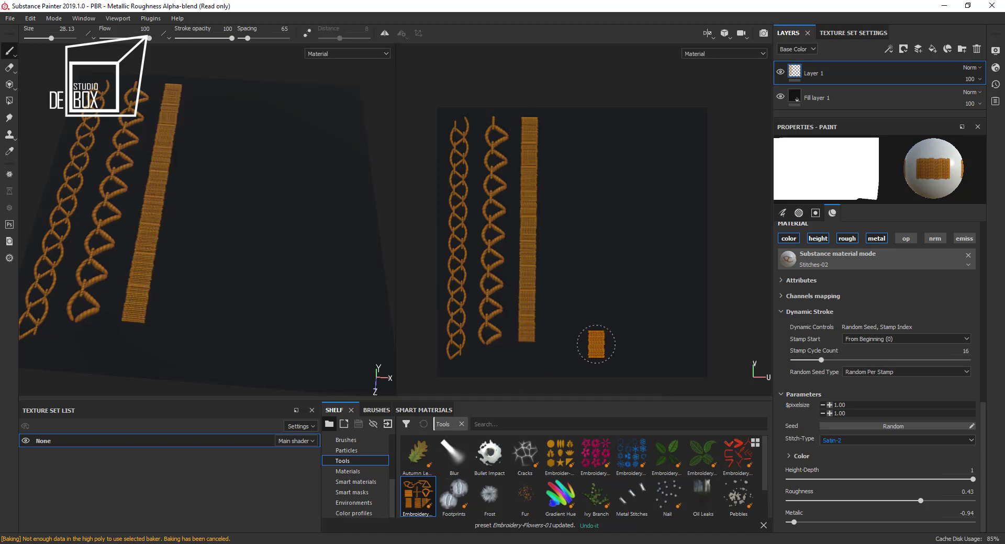
pyautogui.hotkey('ctrl', 'z')
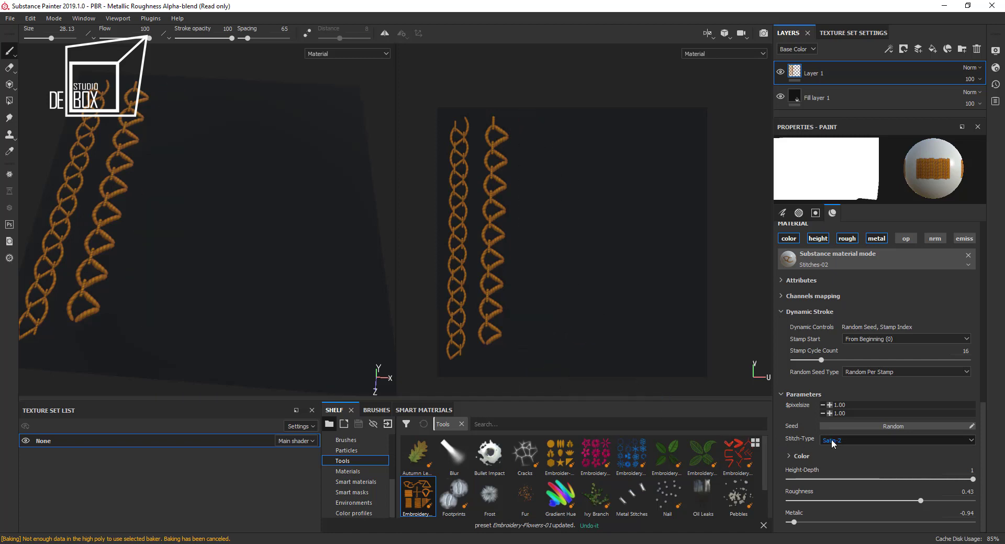
# Switch to Closed Chain and paint a straight Closed Chain line down the plane.
pyautogui.click(831, 440)
pyautogui.click(841, 510)
pyautogui.keyDown('shift'); pyautogui.click(527, 343); pyautogui.keyUp('shift')
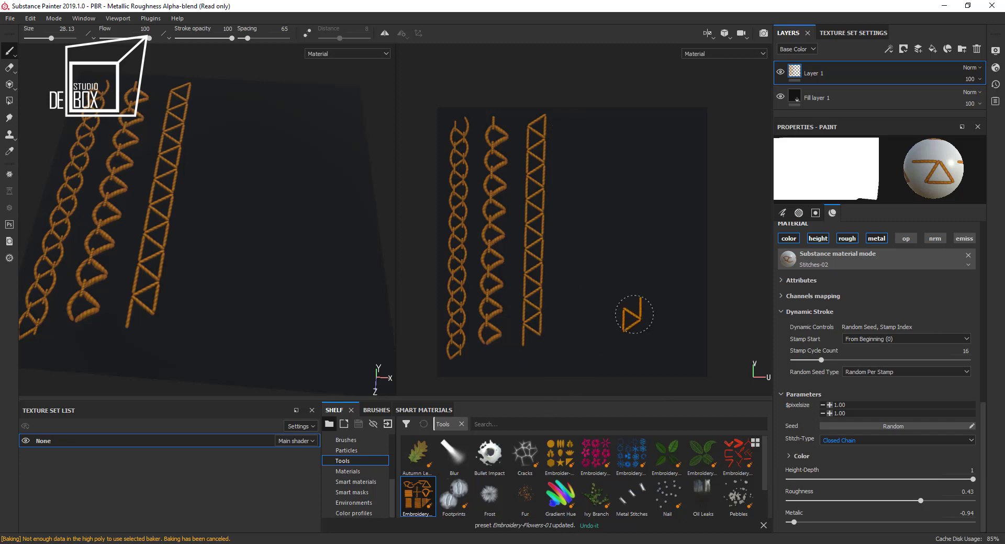
# Replace the stitch layer with a fresh paint layer and pick the Embroidery Shapes preset.
pyautogui.click(976, 48)
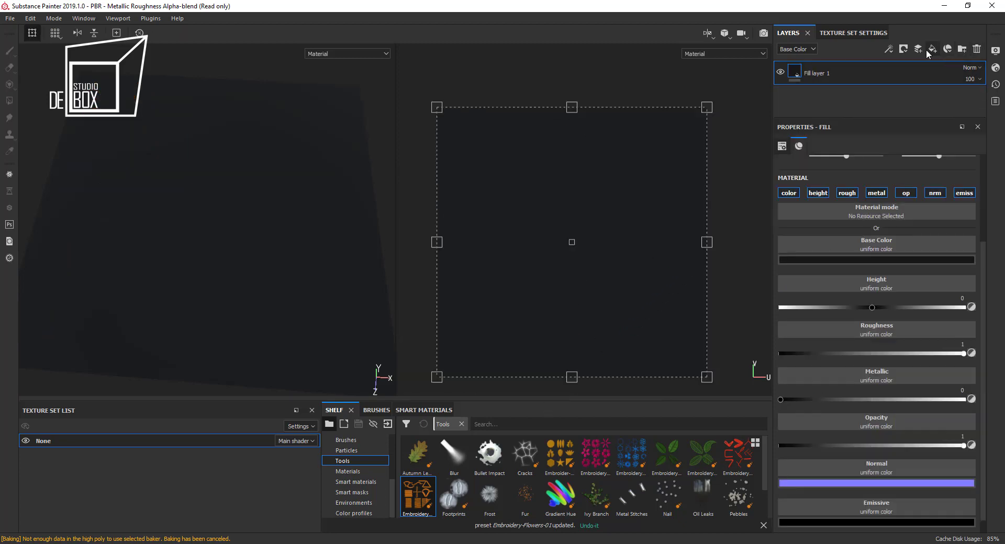
pyautogui.click(918, 50)
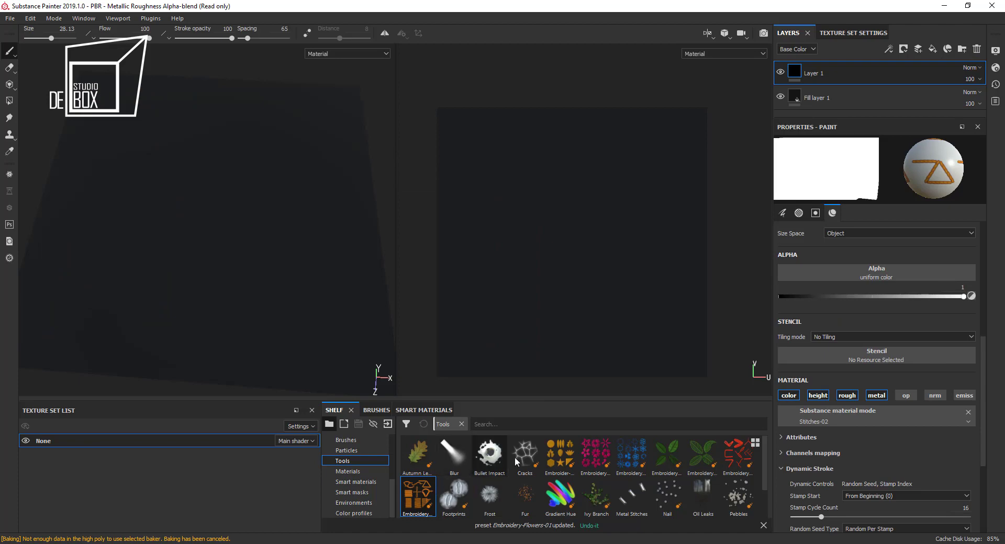
pyautogui.click(560, 451)
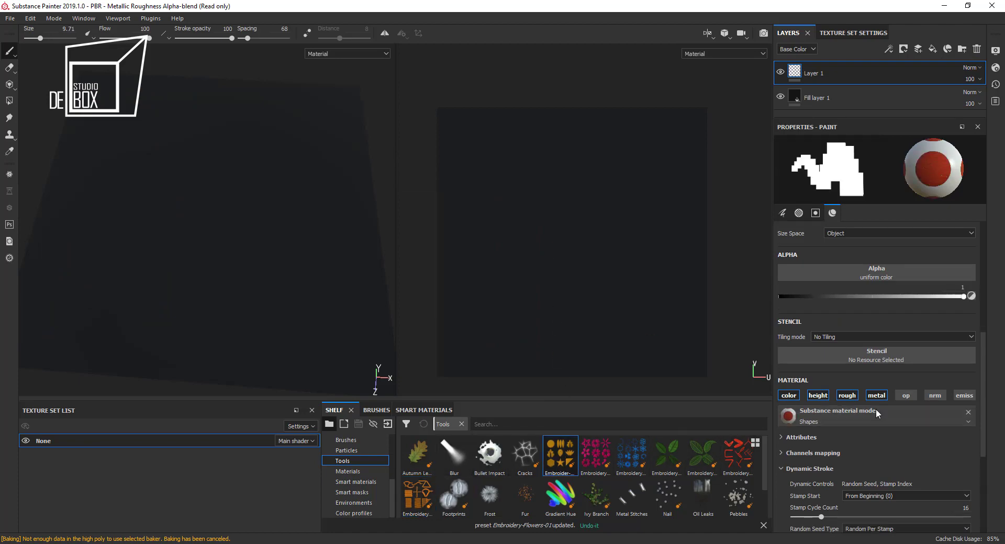
# Set brush size to about 57 and stamp a red embroidered circle.
pyautogui.scroll(5, 875, 408)
pyautogui.scroll(3, 876, 409)
pyautogui.moveTo(867, 250); pyautogui.dragTo(880, 252)
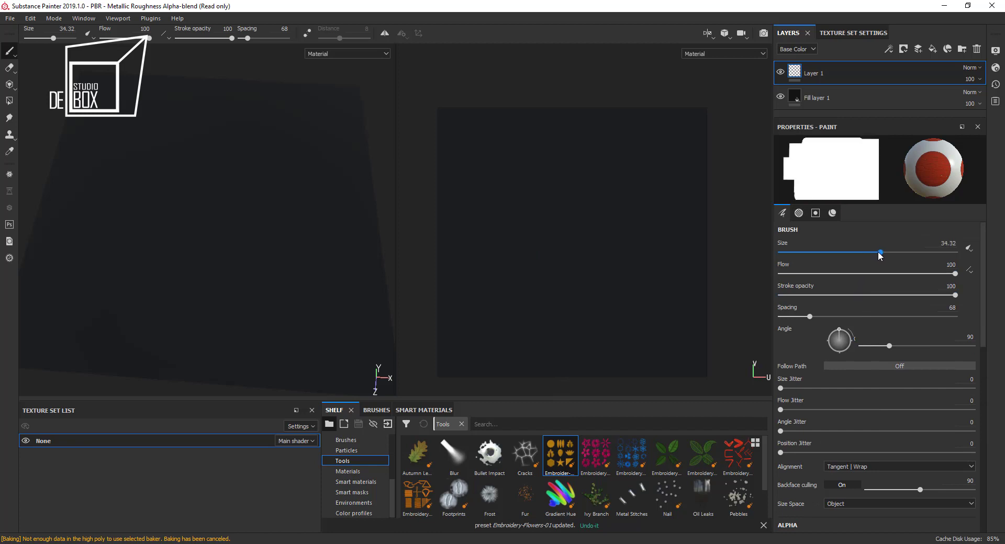
pyautogui.click(971, 259)
pyautogui.moveTo(880, 252); pyautogui.dragTo(911, 252)
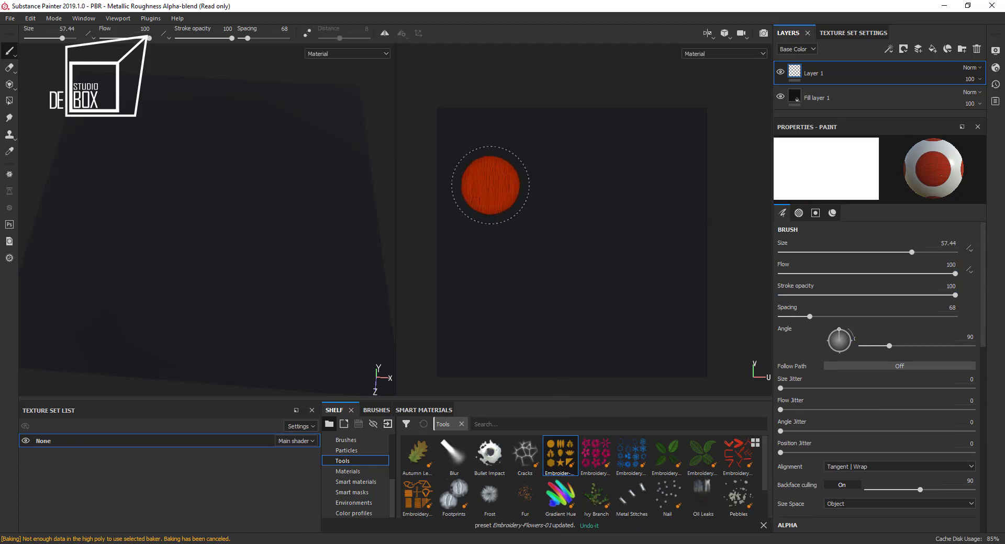
pyautogui.click(485, 160)
# Stamp a red embroidered square beside the circle.
pyautogui.scroll(-3, 901, 410)
pyautogui.scroll(-1, 901, 409)
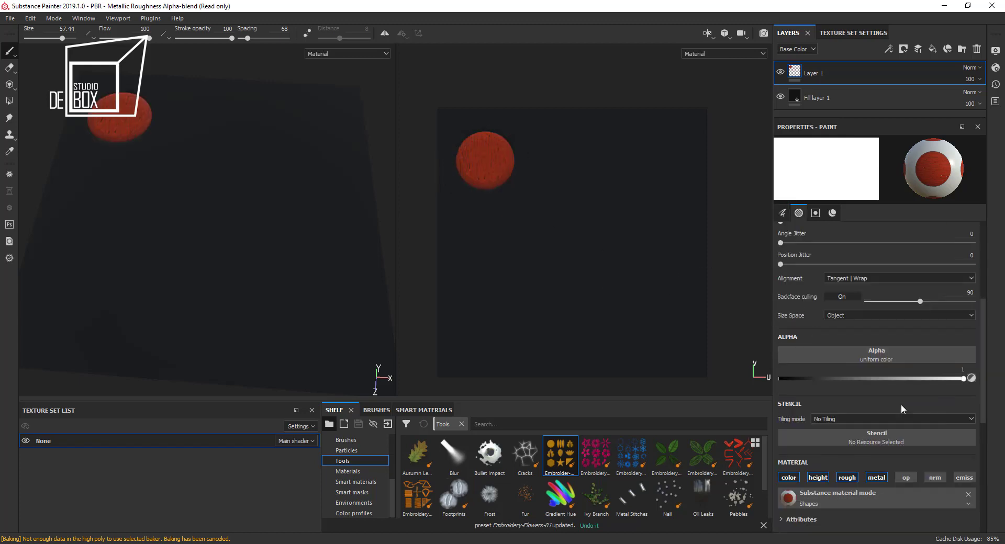
pyautogui.scroll(-1, 901, 409)
pyautogui.scroll(-5, 901, 410)
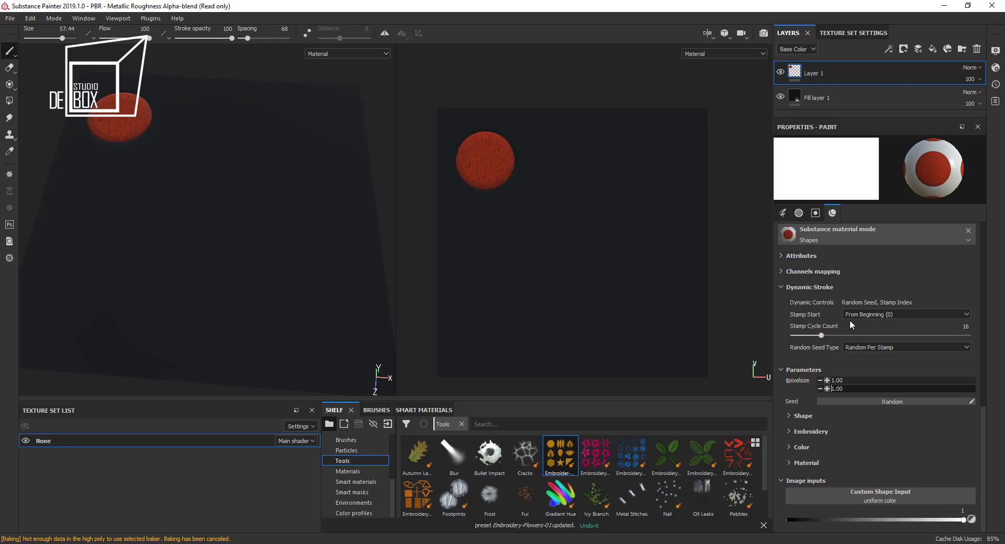
pyautogui.click(802, 416)
pyautogui.scroll(-2, 840, 428)
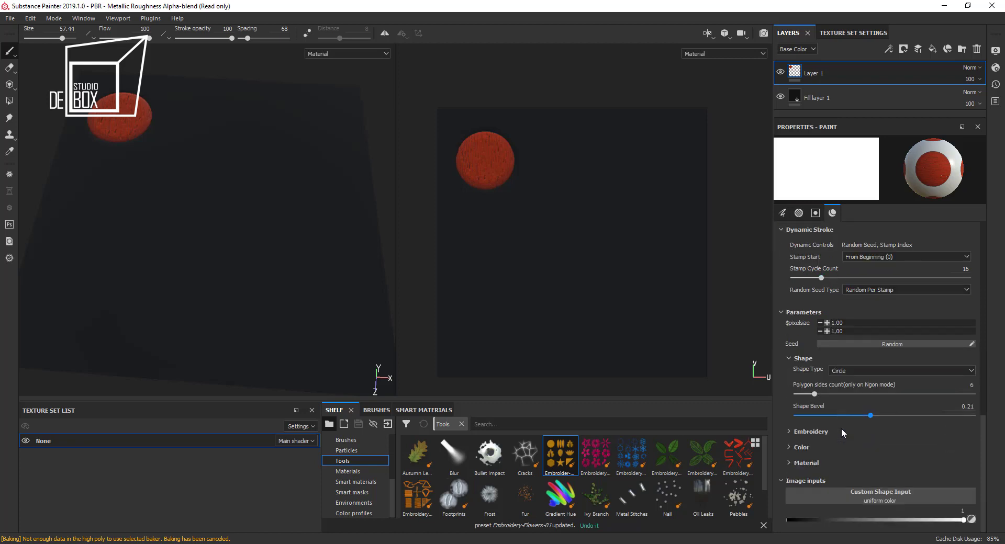
pyautogui.click(848, 372)
pyautogui.click(606, 236)
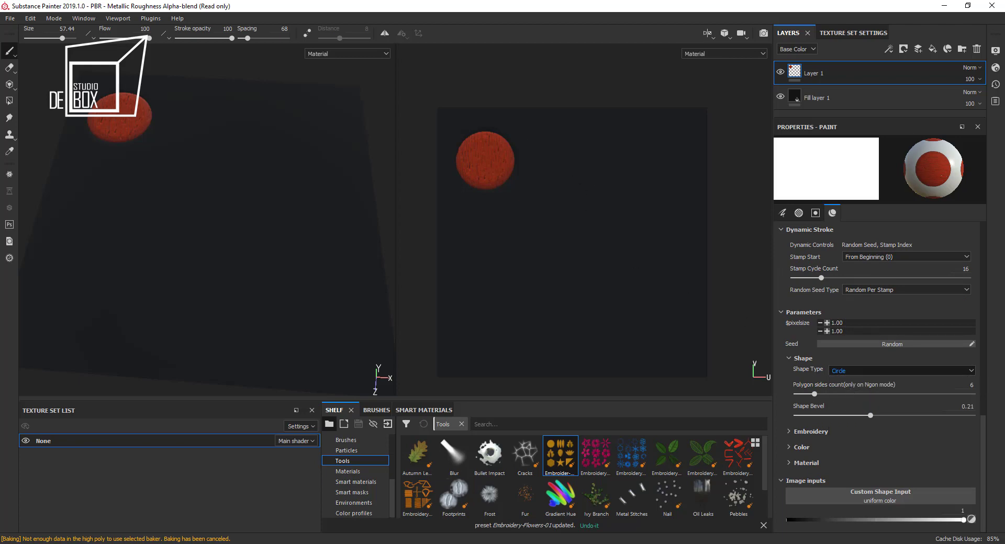
pyautogui.click(559, 159)
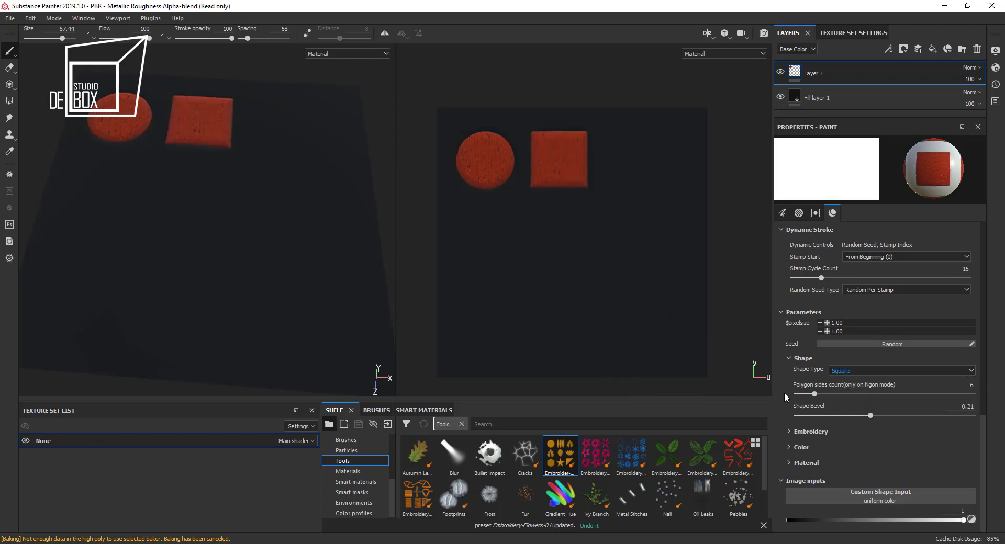
# Enlarge the brush size to 80.1.
pyautogui.scroll(5, 930, 301)
pyautogui.scroll(5, 931, 299)
pyautogui.scroll(5, 898, 250)
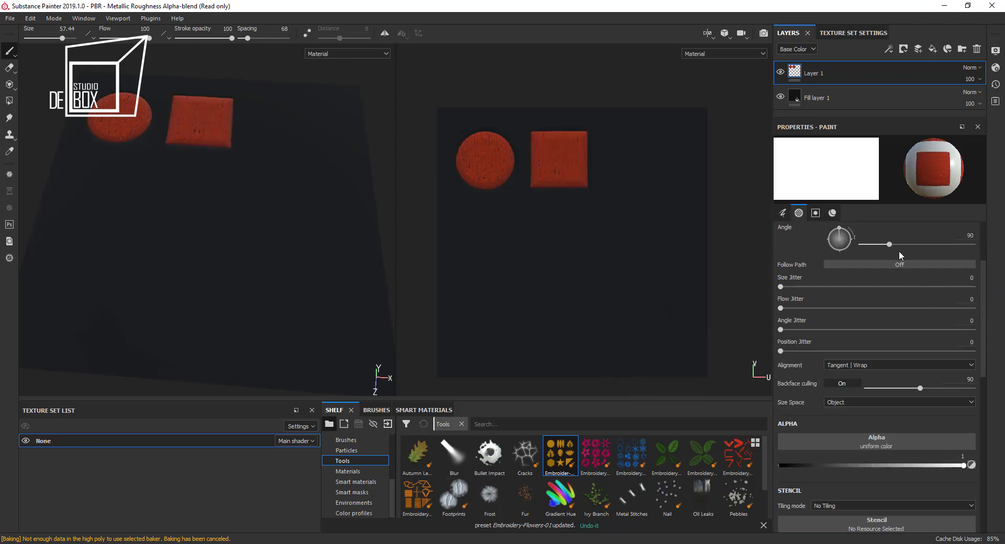
pyautogui.scroll(2, 899, 250)
pyautogui.scroll(2, 913, 249)
pyautogui.moveTo(925, 252); pyautogui.dragTo(934, 252)
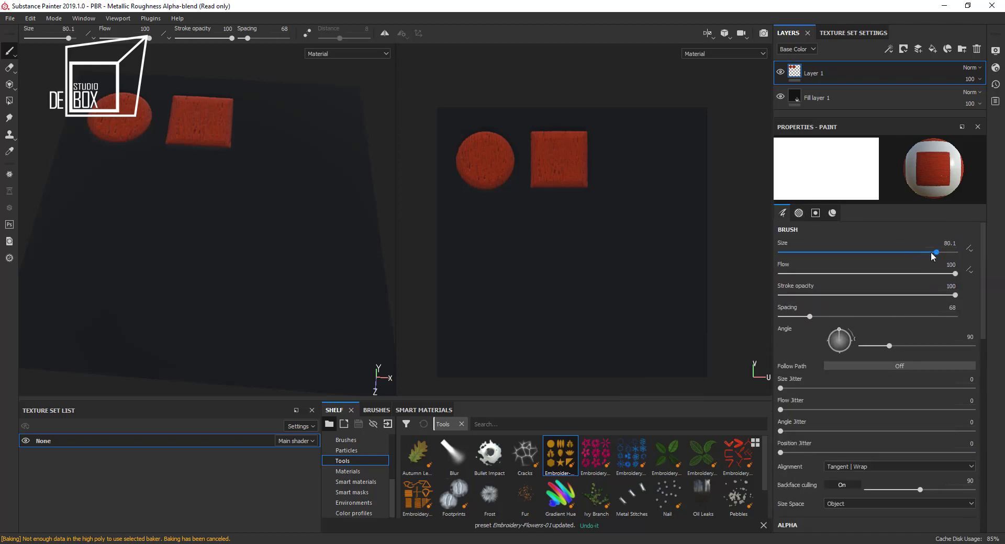
# Start a fresh paint layer and stamp a red embroidered square.
pyautogui.click(977, 49)
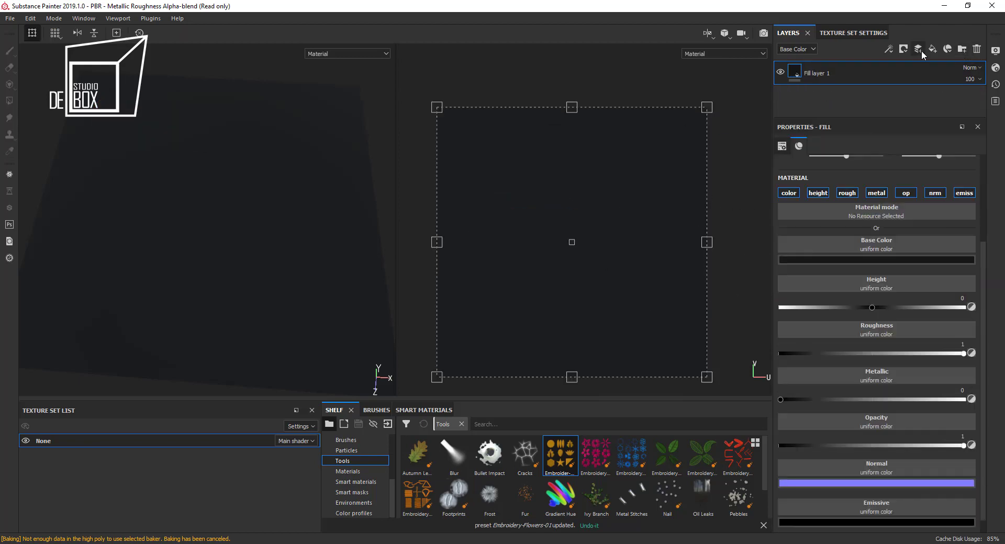
pyautogui.click(918, 49)
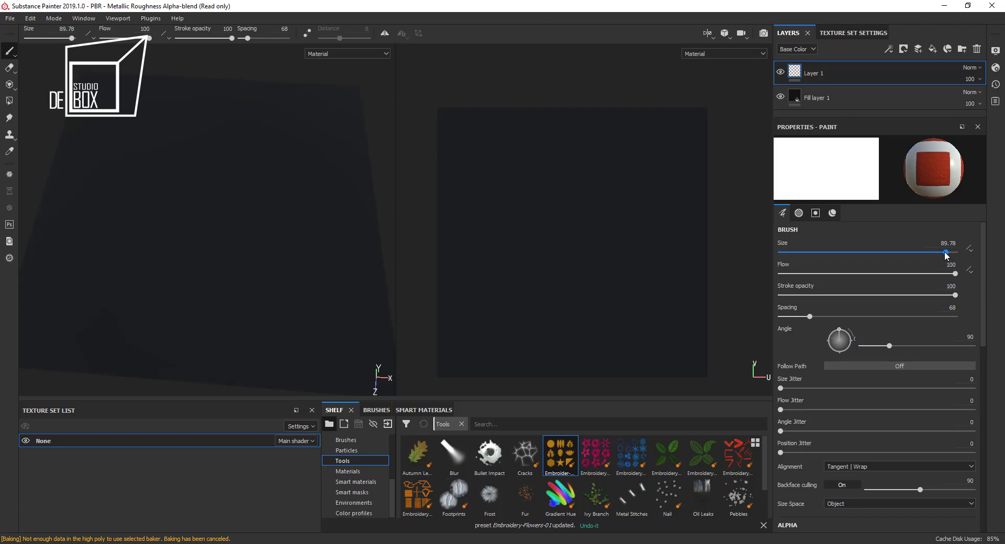
pyautogui.click(500, 168)
pyautogui.scroll(-2, 889, 401)
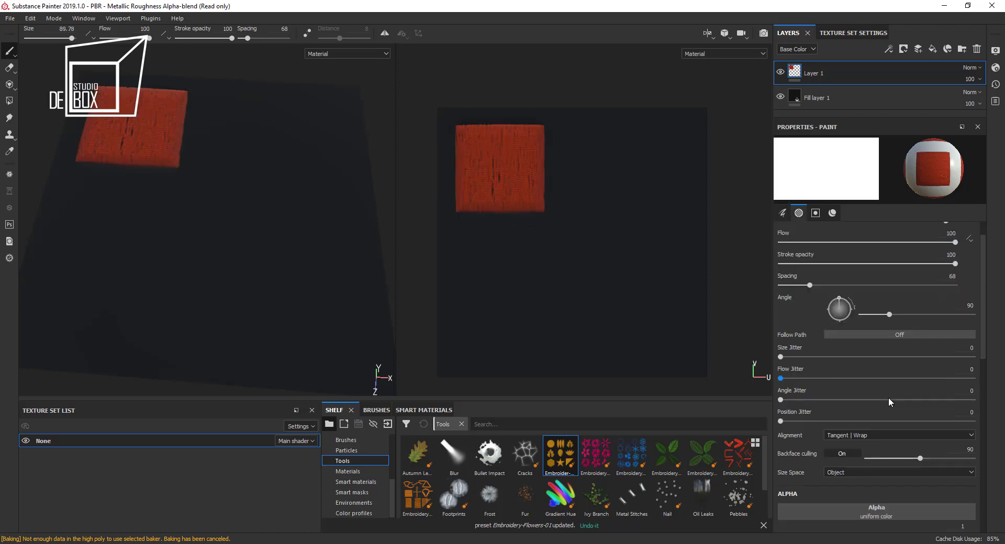
pyautogui.scroll(-5, 888, 398)
pyautogui.scroll(-3, 887, 399)
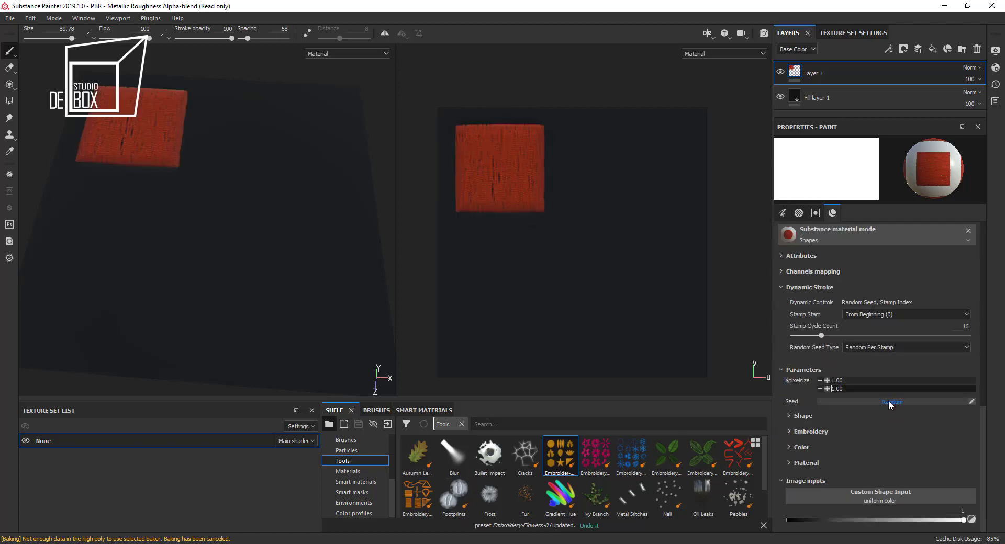
# Set the shape type to Star and stamp a red star.
pyautogui.click(805, 417)
pyautogui.click(857, 372)
pyautogui.click(856, 393)
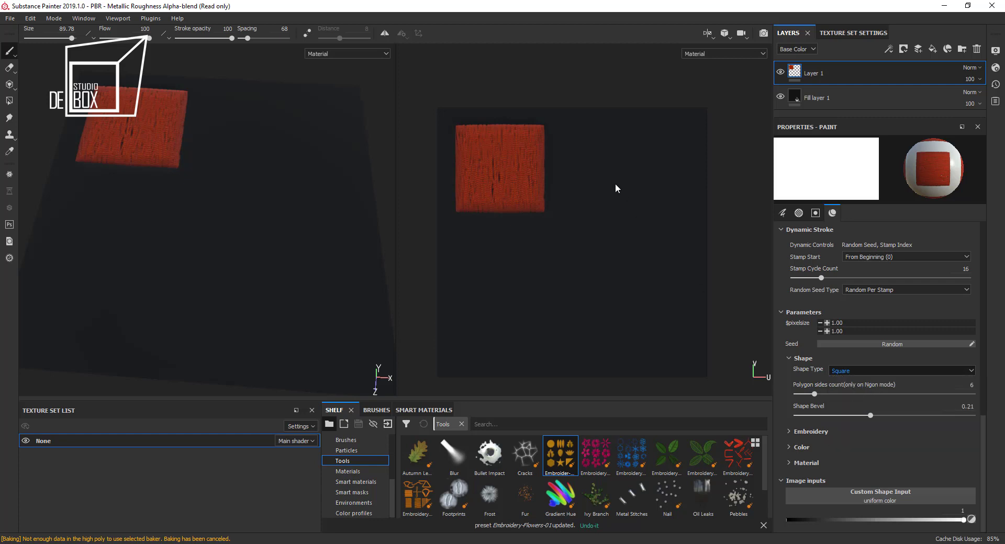
pyautogui.click(608, 171)
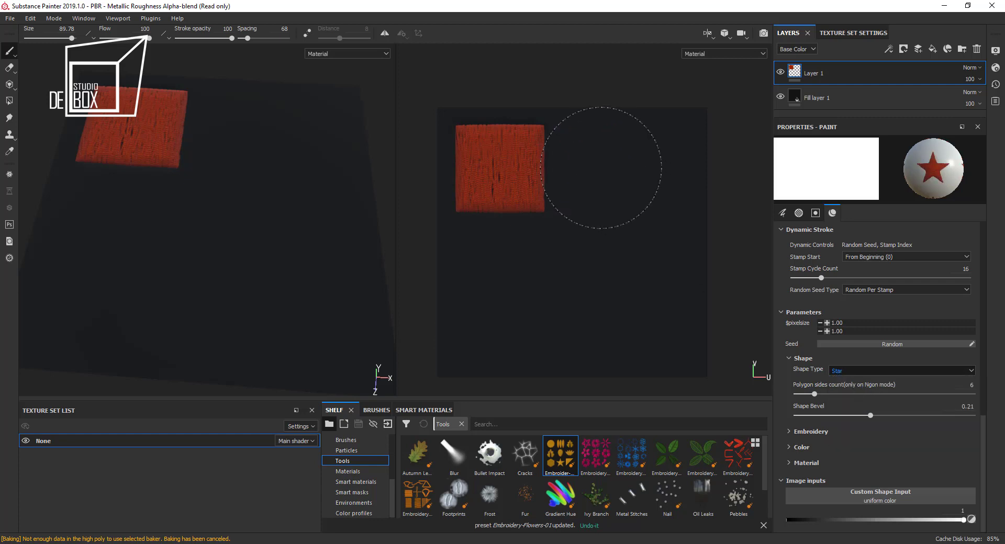
# Switch to Ngon, stamp a hexagon below the square, and lower sides to 4.
pyautogui.click(842, 369)
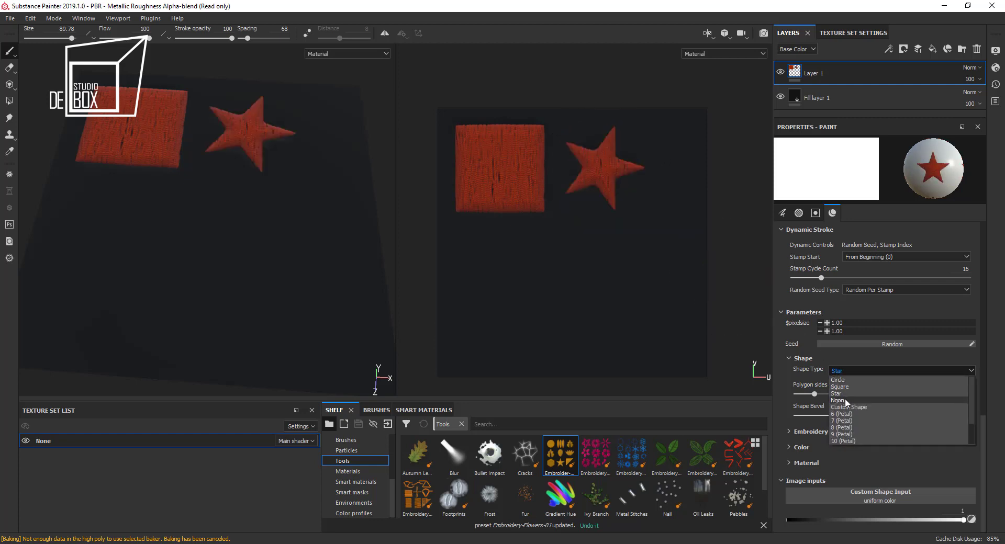
pyautogui.click(589, 306)
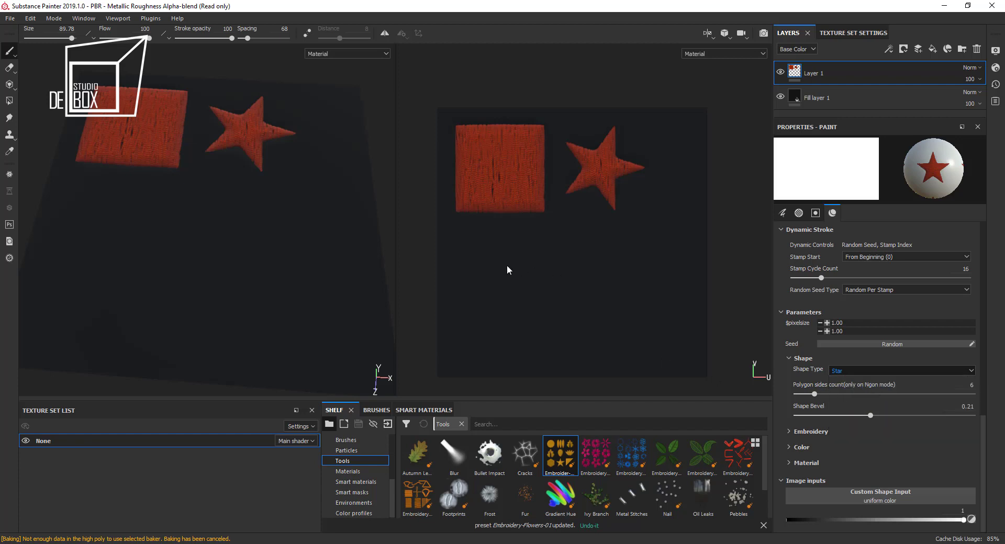
pyautogui.click(505, 271)
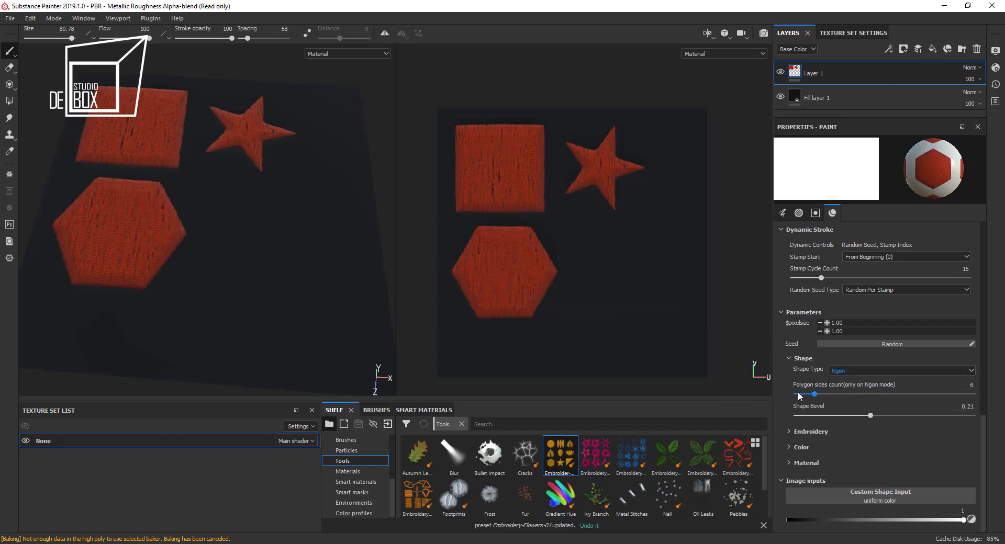
pyautogui.click(801, 394)
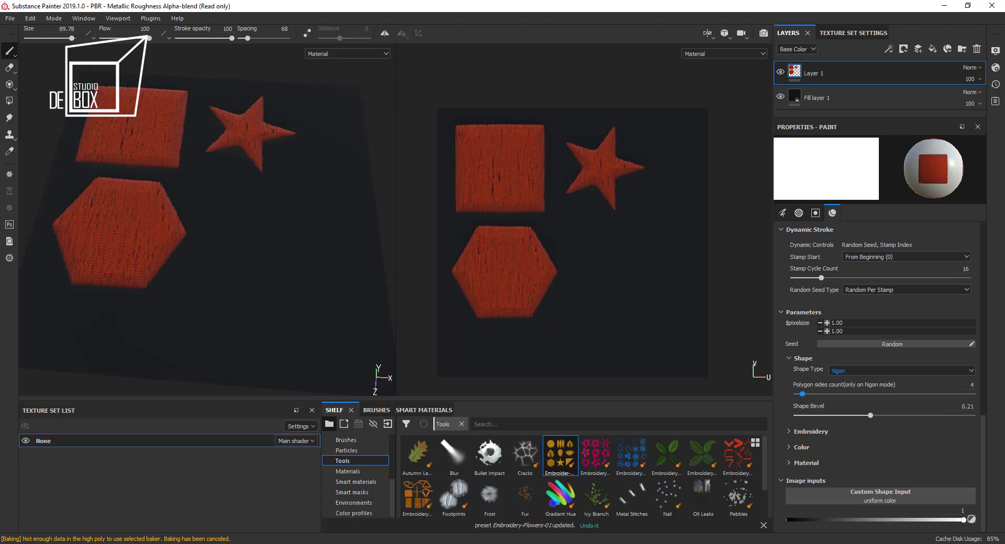
# Set polygon sides to 9, then change the stamp shape type to Custom Shape.
pyautogui.click(833, 394)
pyautogui.click(624, 287)
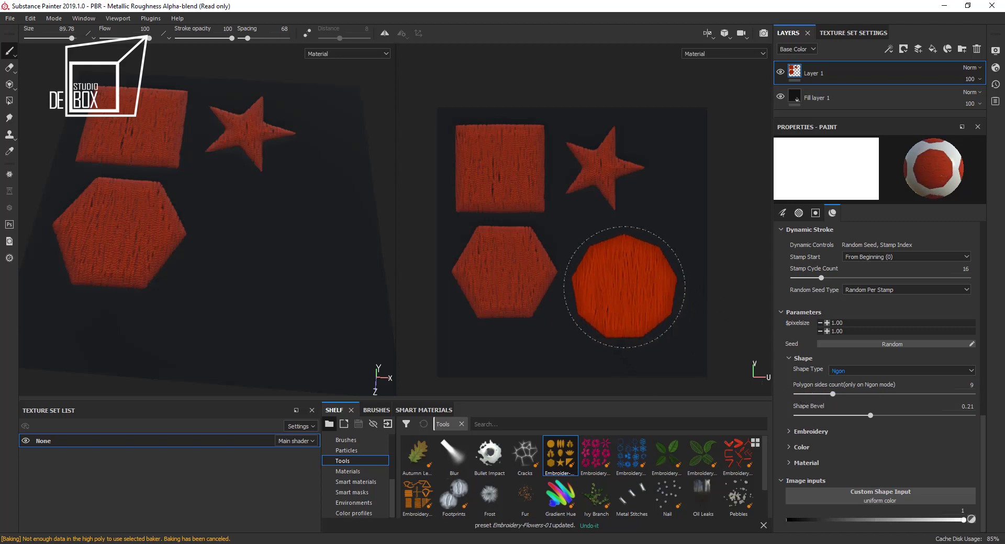
pyautogui.click(842, 372)
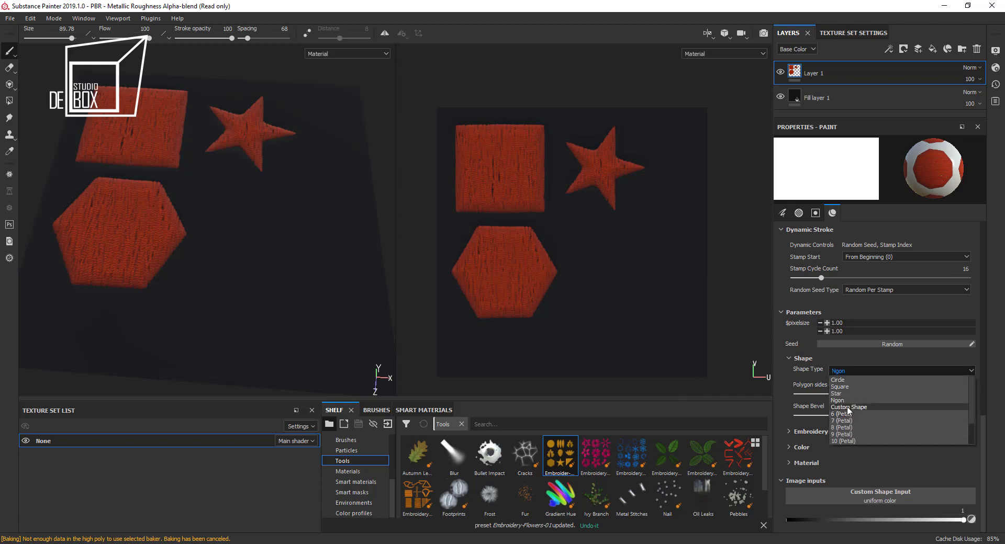
pyautogui.click(630, 299)
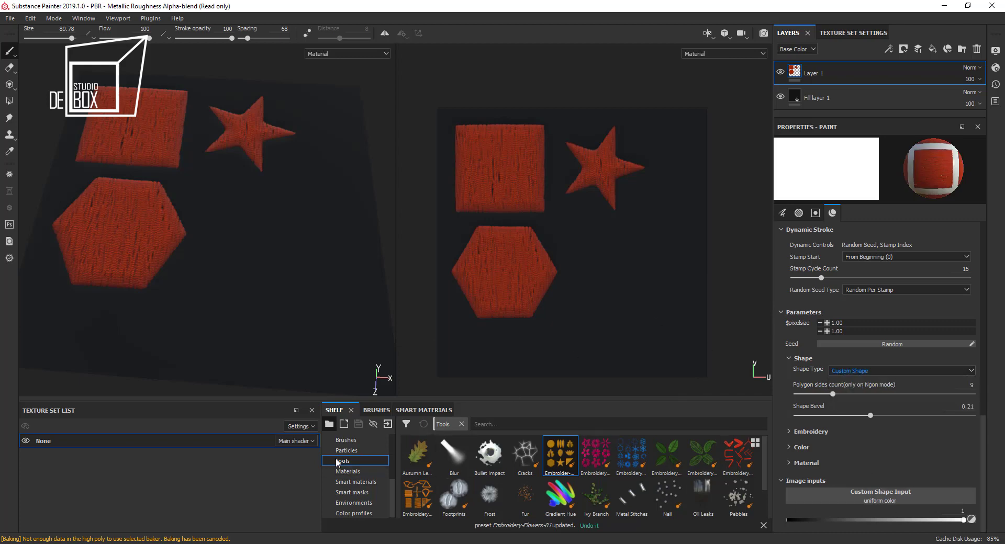
# Load the Bones Crossed Dots alpha as custom shape, test-stamp it and undo.
pyautogui.scroll(3, 353, 455)
pyautogui.scroll(2, 353, 451)
pyautogui.click(350, 460)
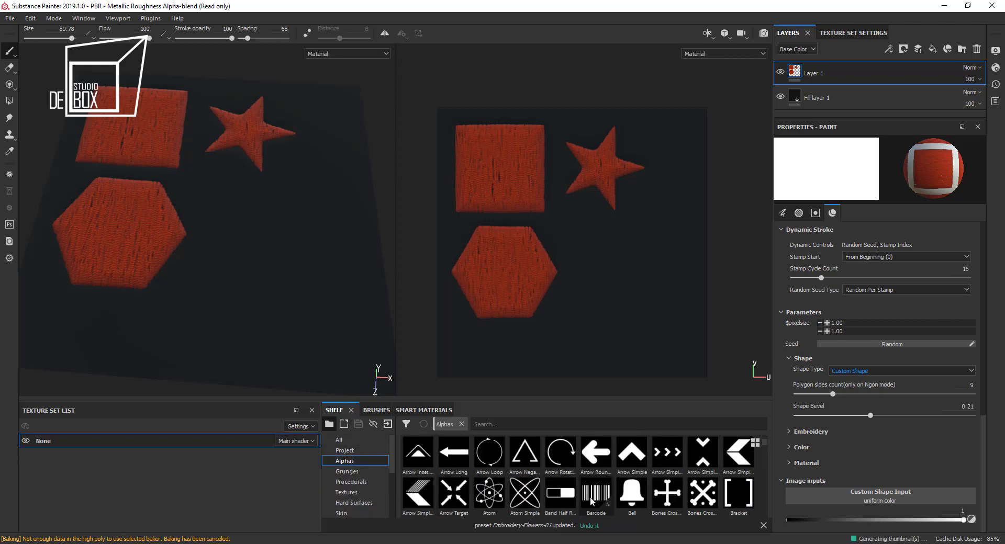
pyautogui.moveTo(704, 497); pyautogui.dragTo(829, 497)
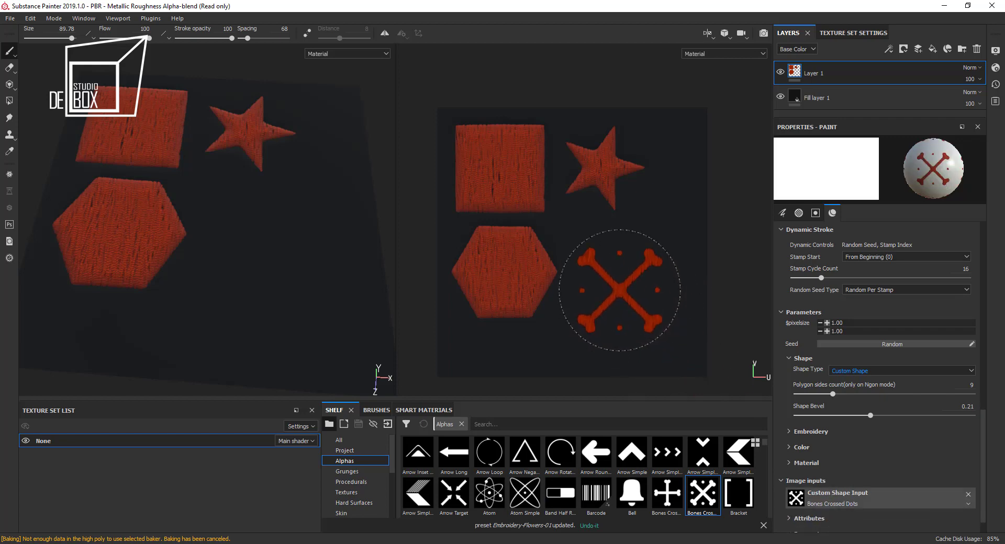
pyautogui.click(620, 285)
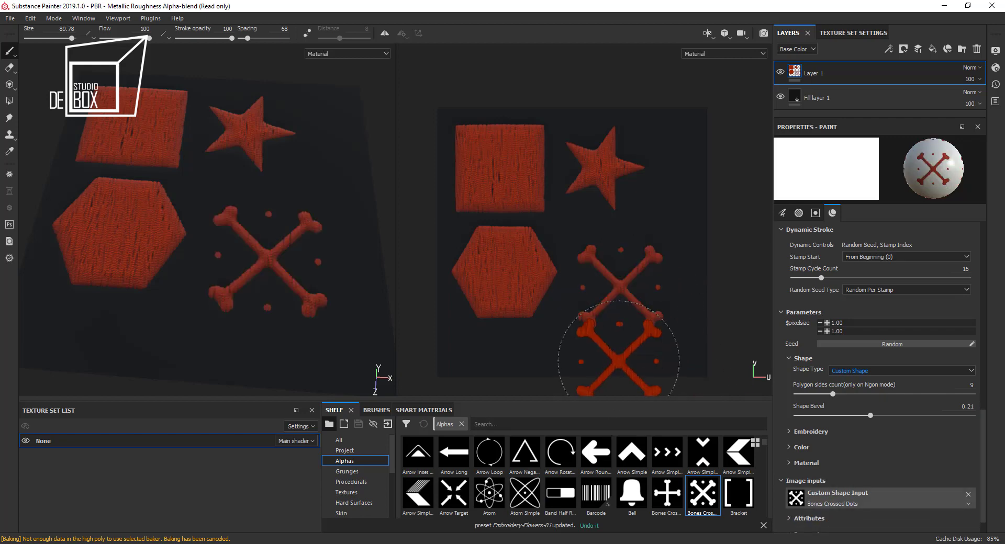
pyautogui.hotkey('ctrl', 'z')
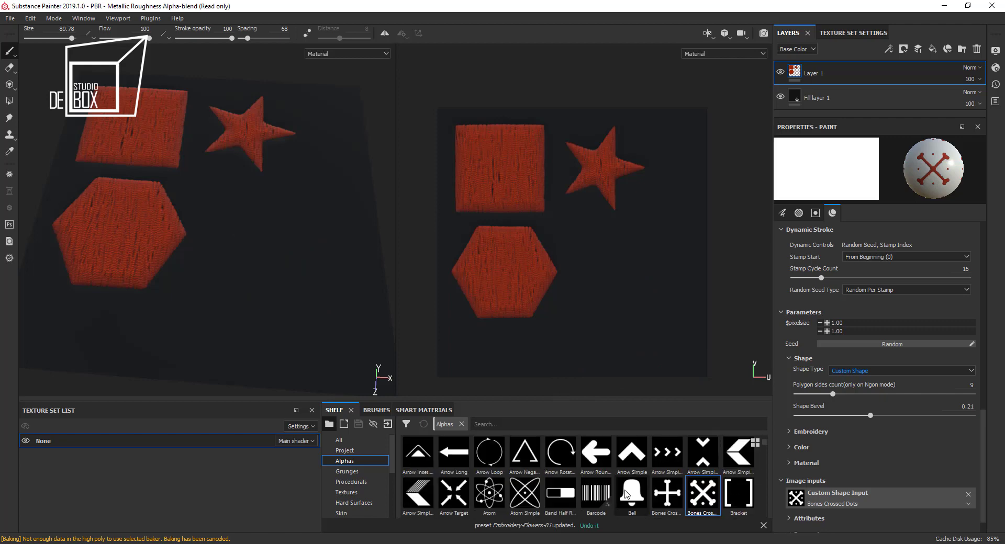
# Load the Bell alpha as custom shape, test-stamp it and undo.
pyautogui.moveTo(629, 494); pyautogui.dragTo(843, 500)
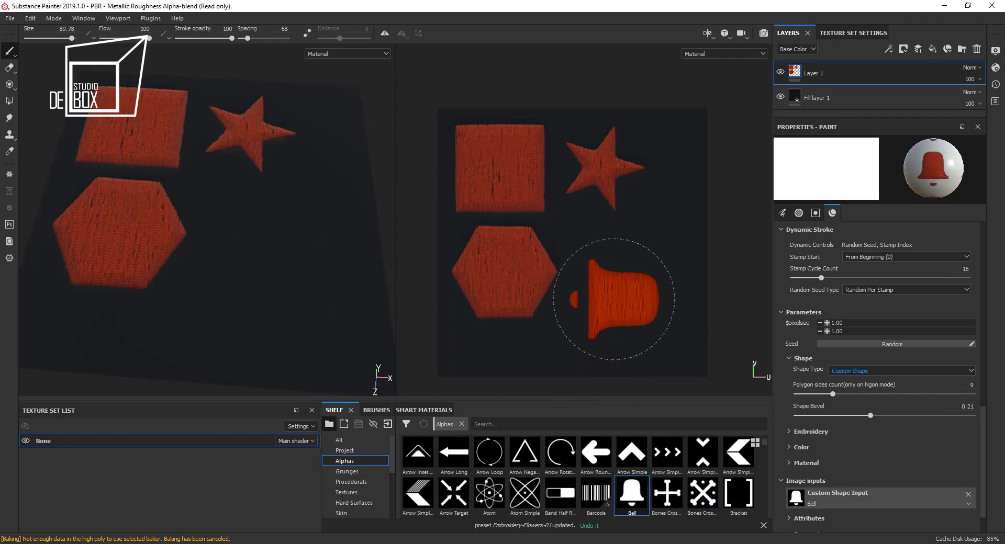
pyautogui.click(613, 299)
pyautogui.hotkey('ctrl', 'z')
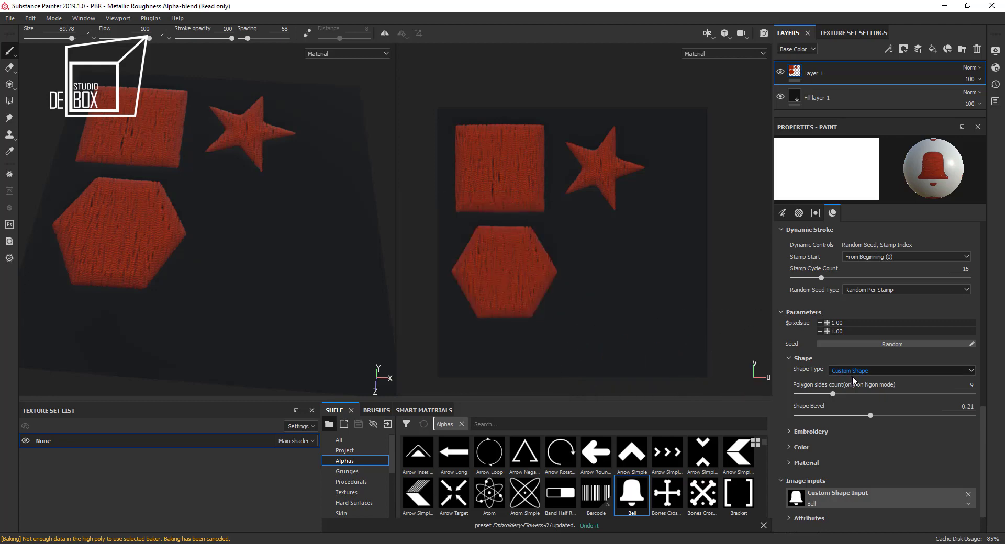
pyautogui.click(855, 370)
# Try the 6, 7 and 13 Petal stamp shapes.
pyautogui.click(853, 407)
pyautogui.press('Down')
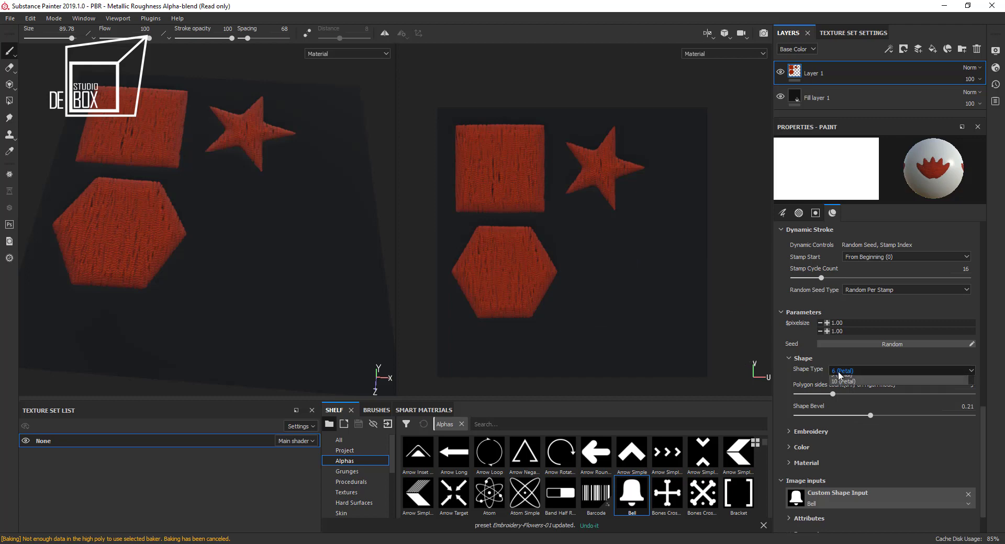
pyautogui.click(839, 371)
pyautogui.click(851, 422)
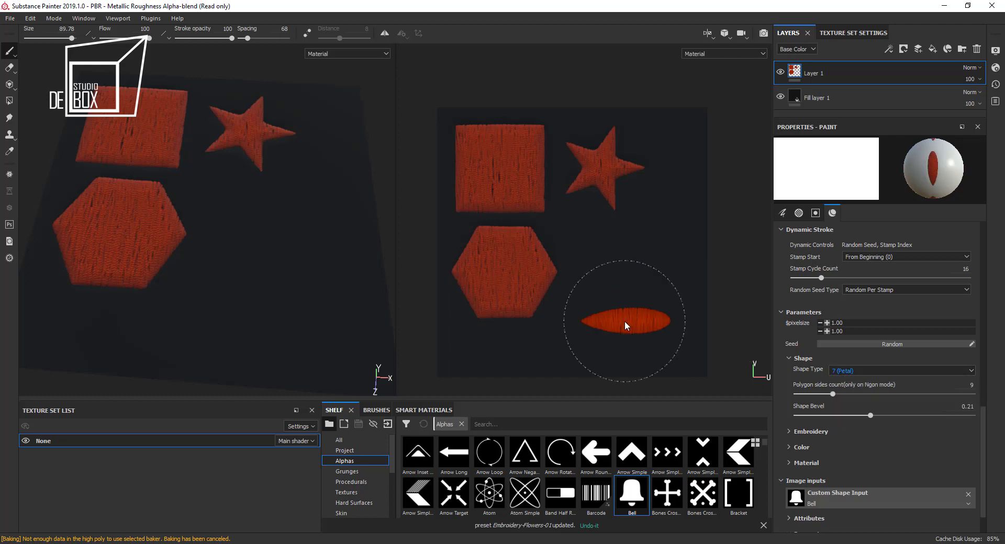
pyautogui.click(836, 370)
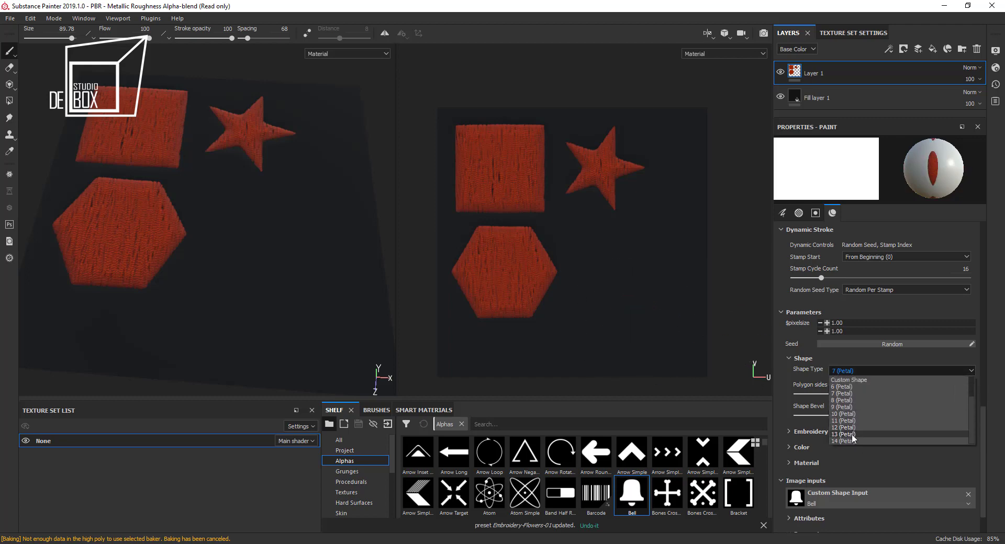
pyautogui.click(852, 435)
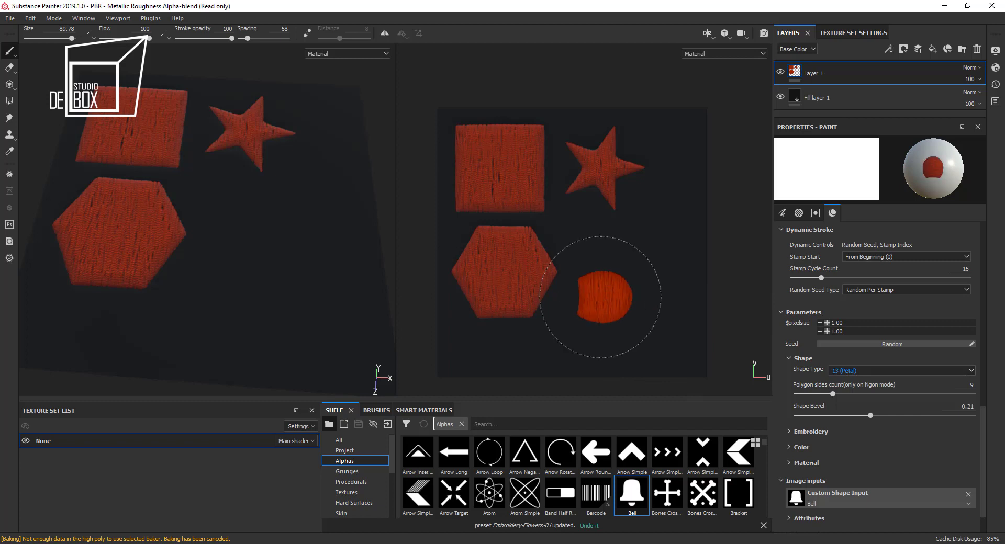
# Set the stamp shape back to Square and clear the layer of stamped shapes.
pyautogui.click(865, 371)
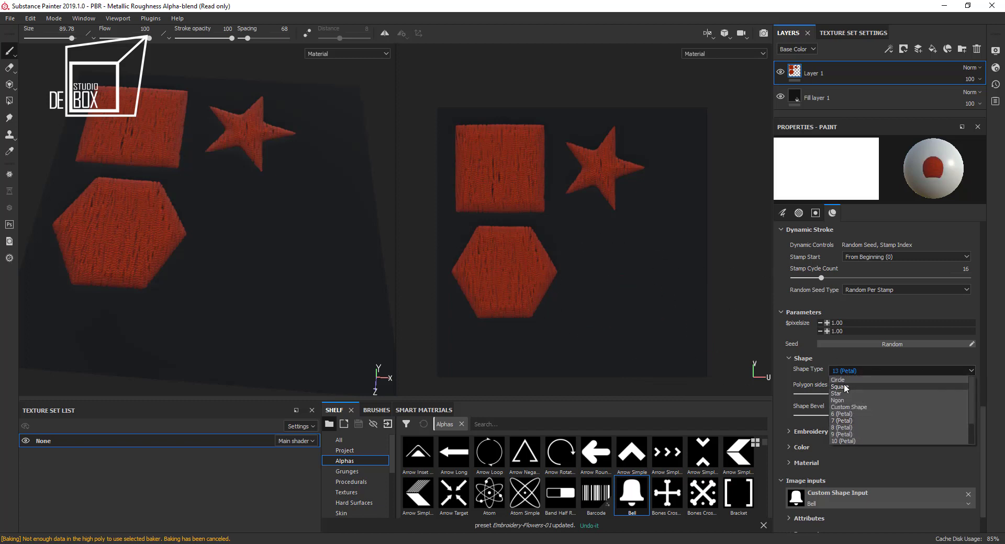
pyautogui.click(844, 385)
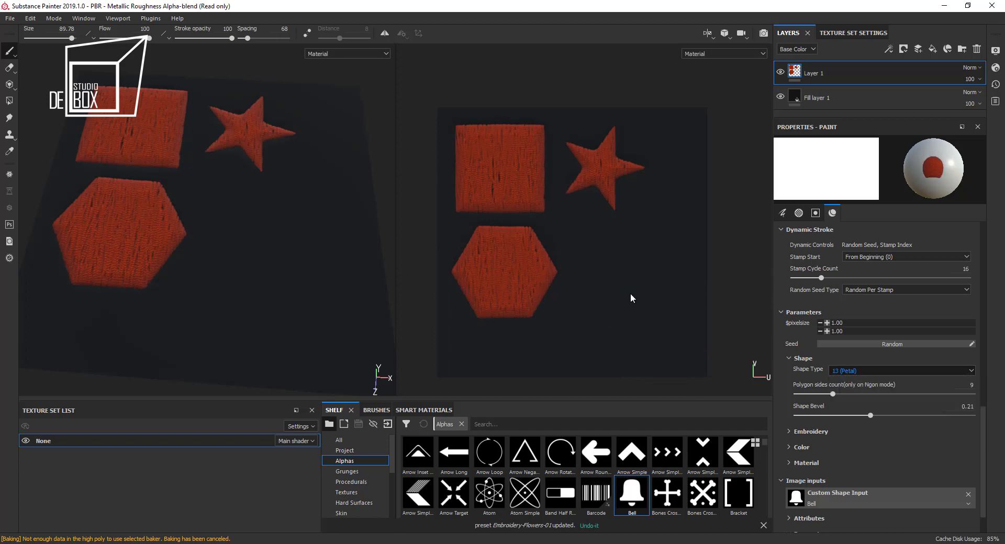
pyautogui.click(977, 49)
pyautogui.hotkey('ctrl', 'z')
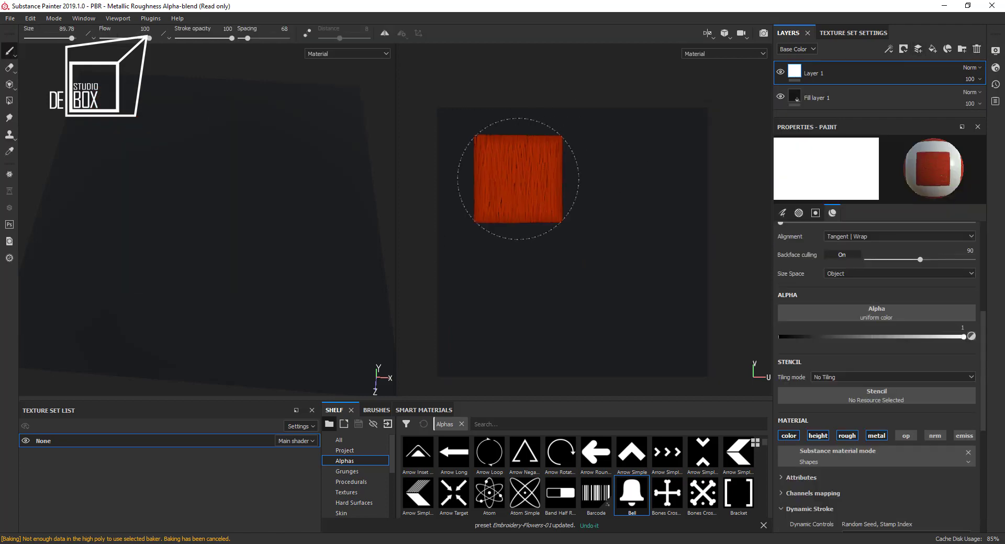
pyautogui.scroll(-3, 894, 447)
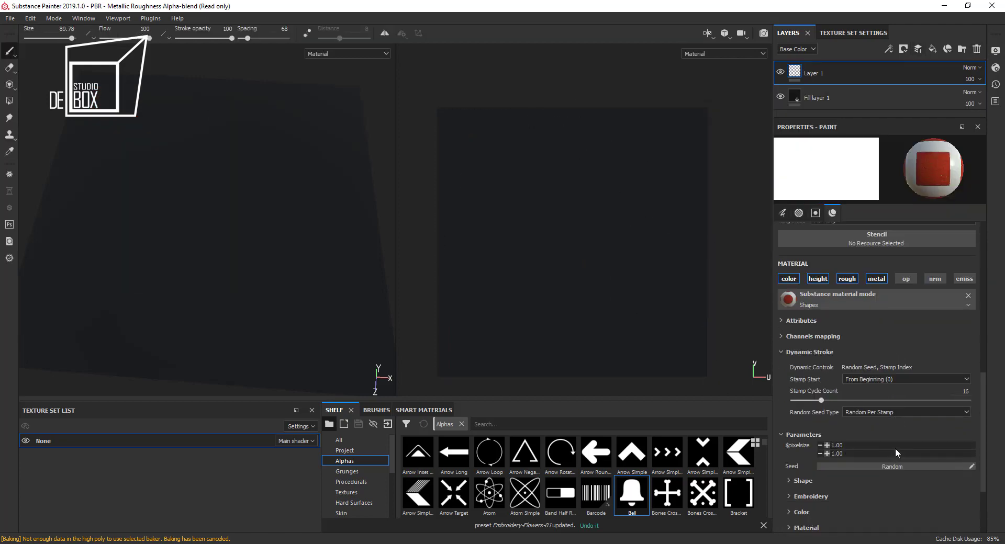
# Try embroidery stitch types 2 and 3 for the square stamp.
pyautogui.click(815, 433)
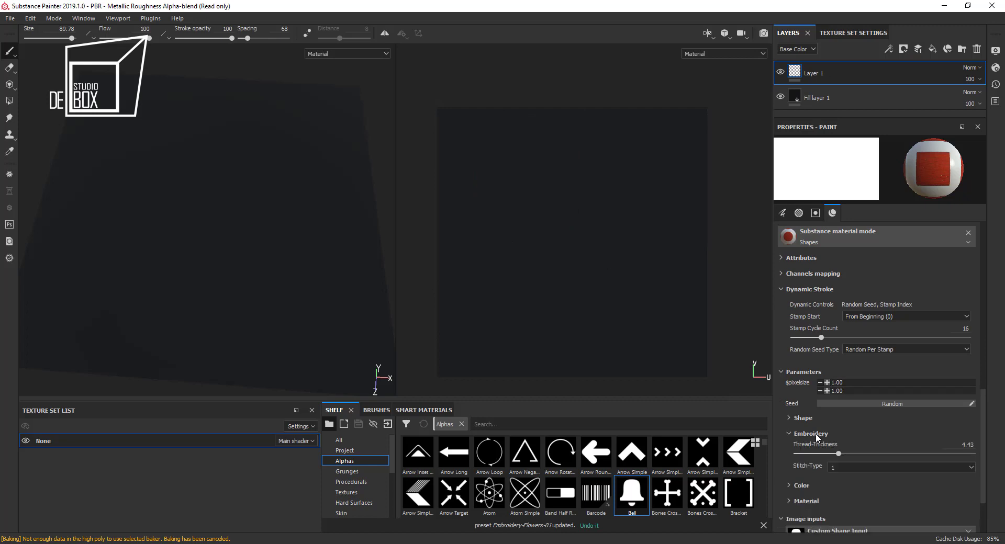
pyautogui.click(845, 467)
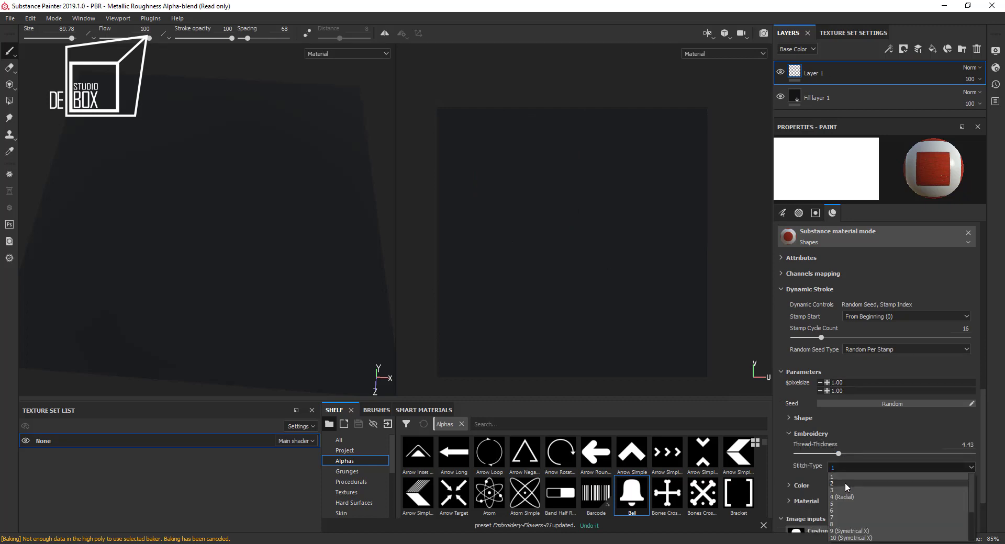
pyautogui.click(844, 482)
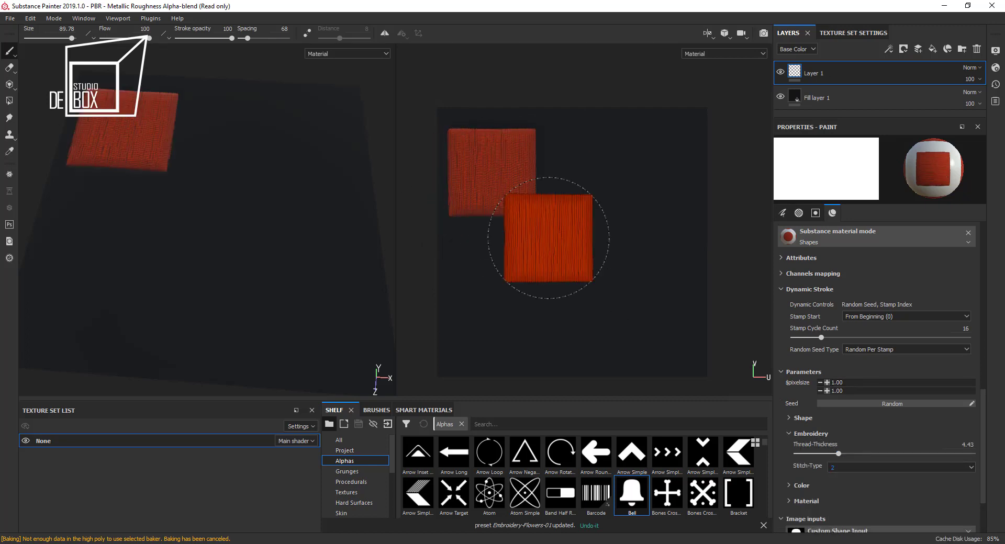
pyautogui.click(832, 469)
pyautogui.click(836, 490)
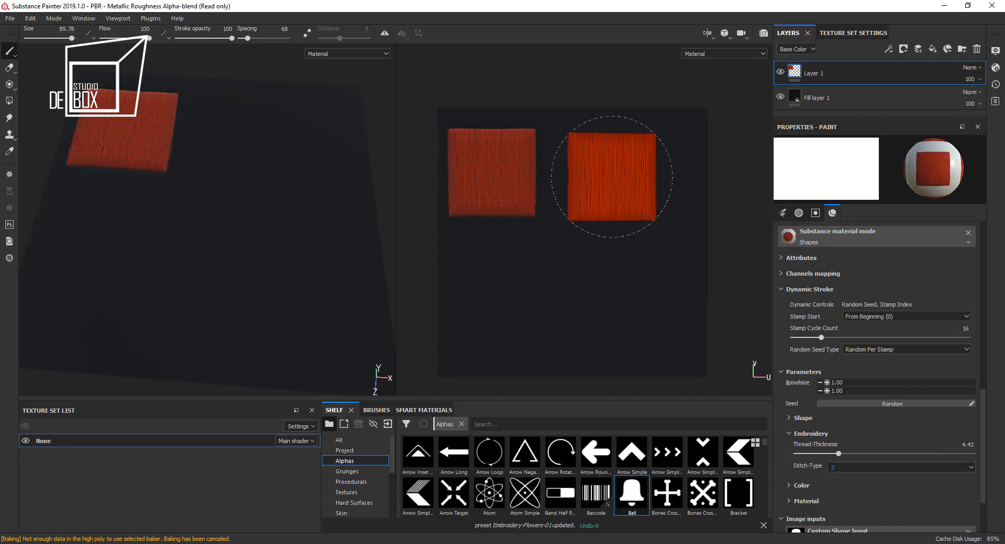
pyautogui.click(599, 172)
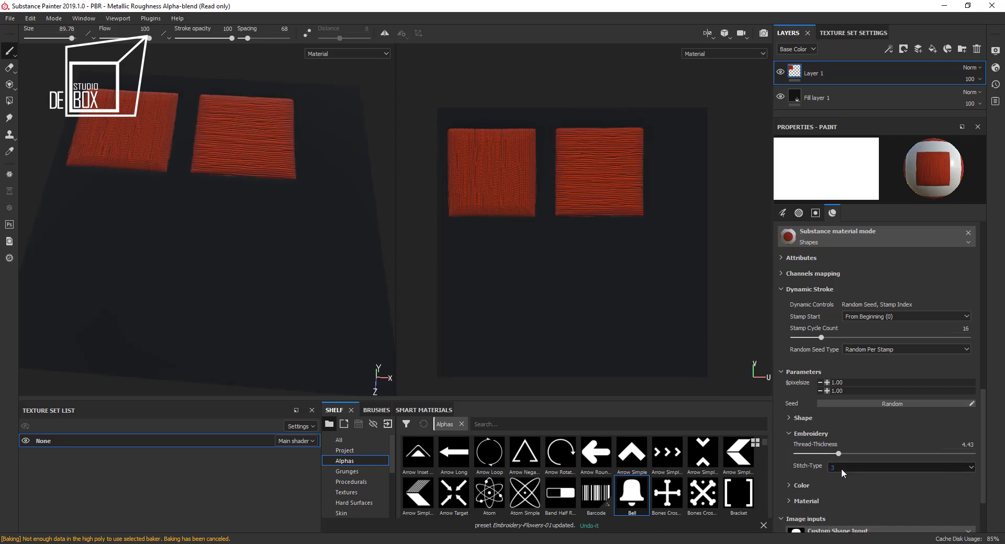
# Switch to the 4 (Radial) stitch type and stamp a third square at lower left.
pyautogui.click(840, 468)
pyautogui.click(839, 492)
pyautogui.moveTo(488, 312); pyautogui.dragTo(488, 272)
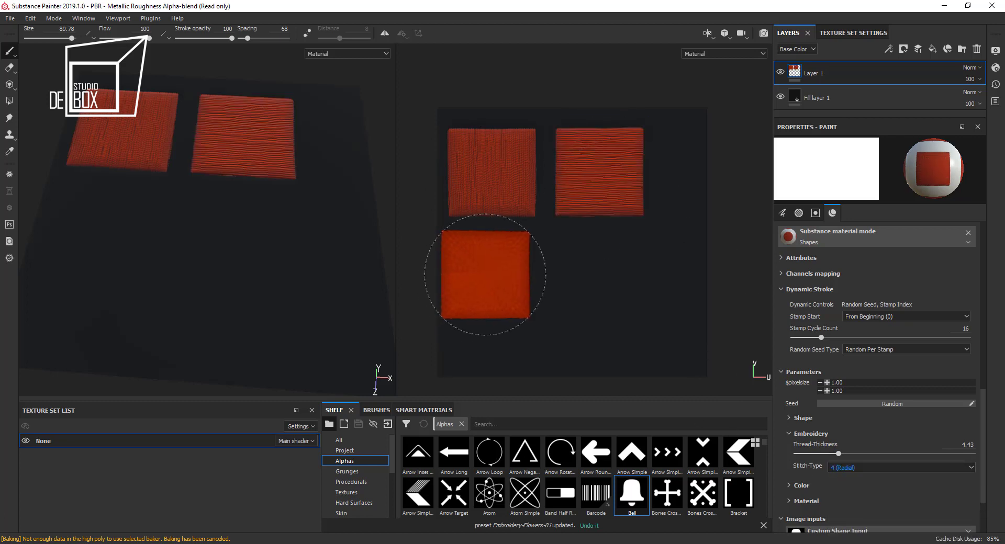
pyautogui.click(841, 467)
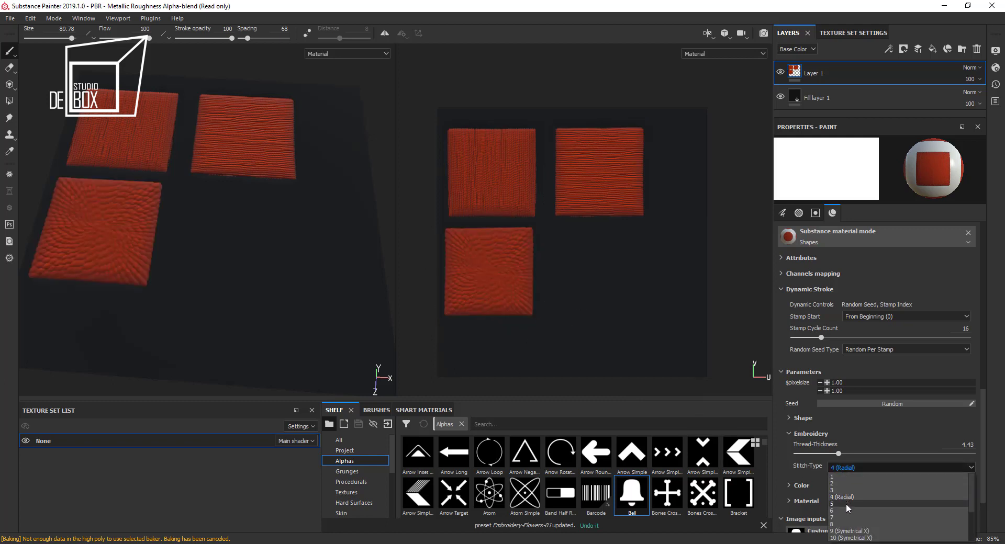
pyautogui.click(843, 466)
# Thin the thread to about 3.46 and stamp a fourth square at lower right.
pyautogui.click(818, 453)
pyautogui.moveTo(819, 455); pyautogui.dragTo(818, 453)
pyautogui.click(612, 314)
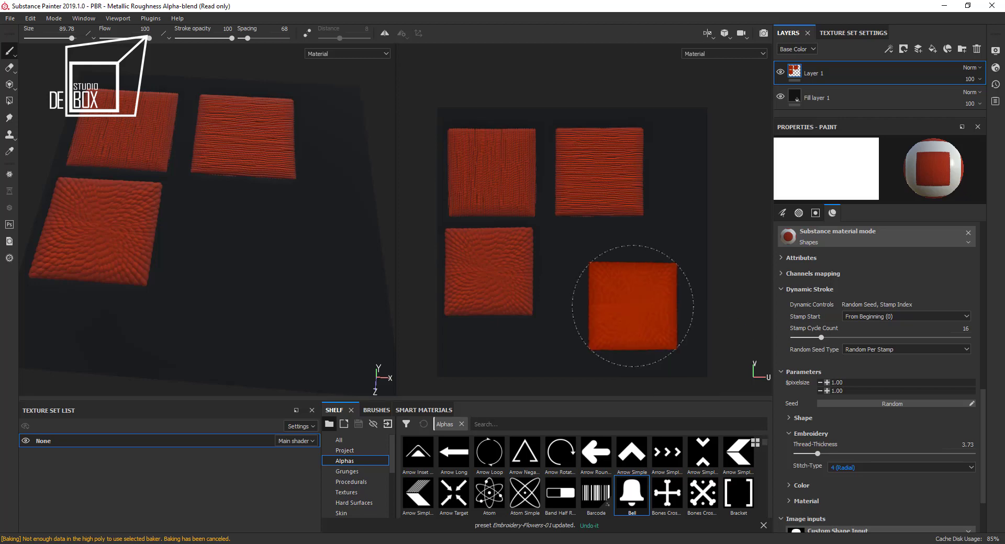
pyautogui.moveTo(817, 454); pyautogui.dragTo(809, 454)
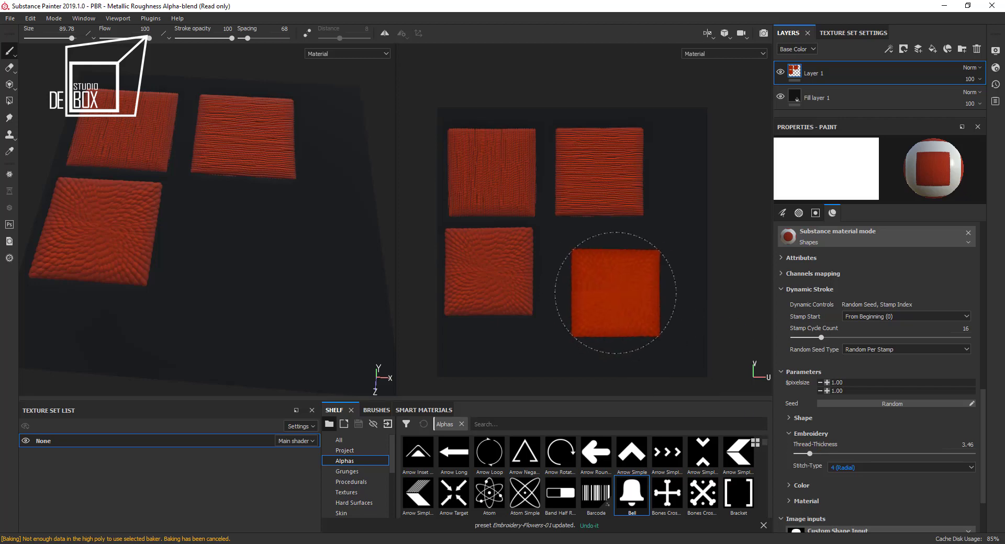
pyautogui.click(603, 281)
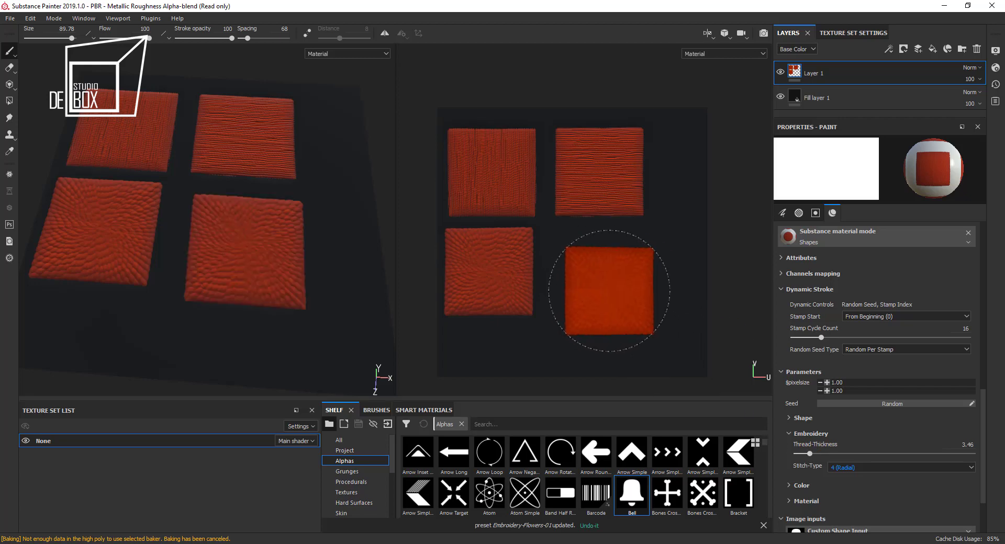
# Remove the fourth square and browse the stitch types again.
pyautogui.click(838, 470)
pyautogui.click(879, 490)
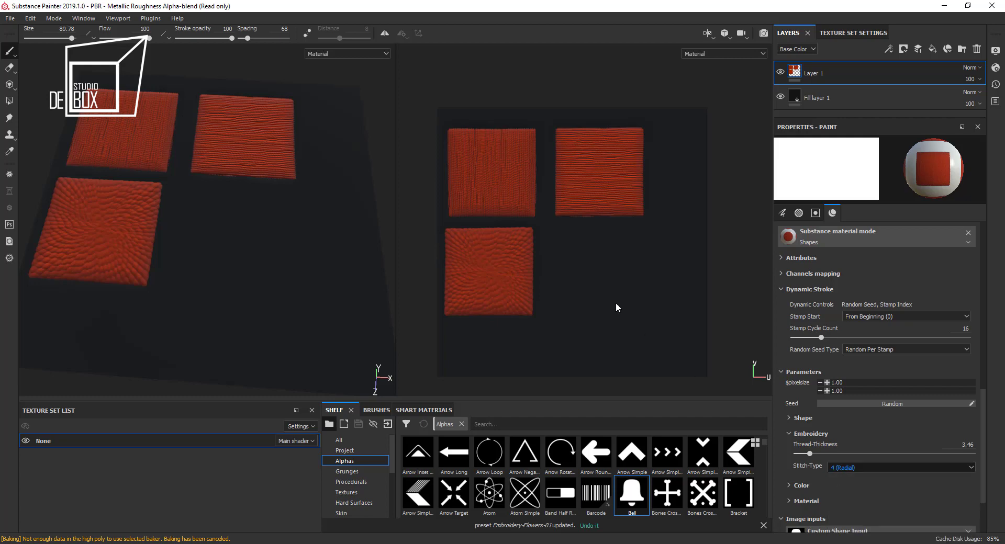
pyautogui.scroll(1, 853, 466)
pyautogui.click(853, 466)
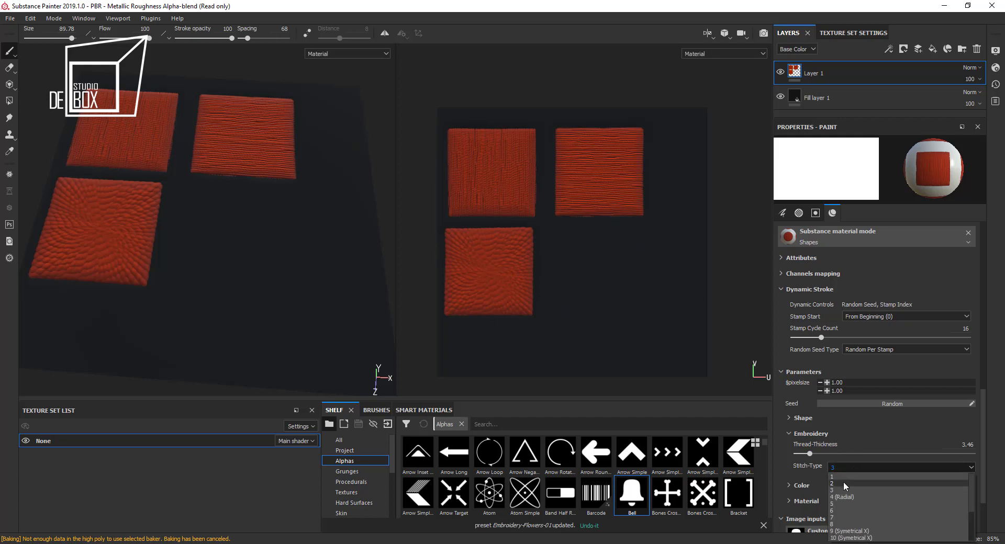
# Test stitch type 2 with thread thinned to 3.3 on lower-right squares, undoing each stamp.
pyautogui.click(843, 481)
pyautogui.click(602, 277)
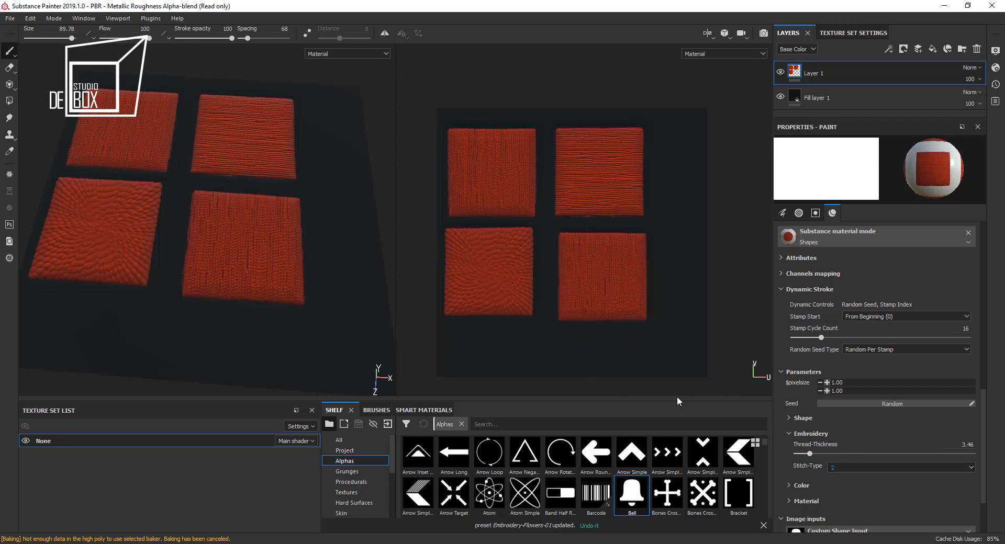
pyautogui.hotkey('ctrl', 'z')
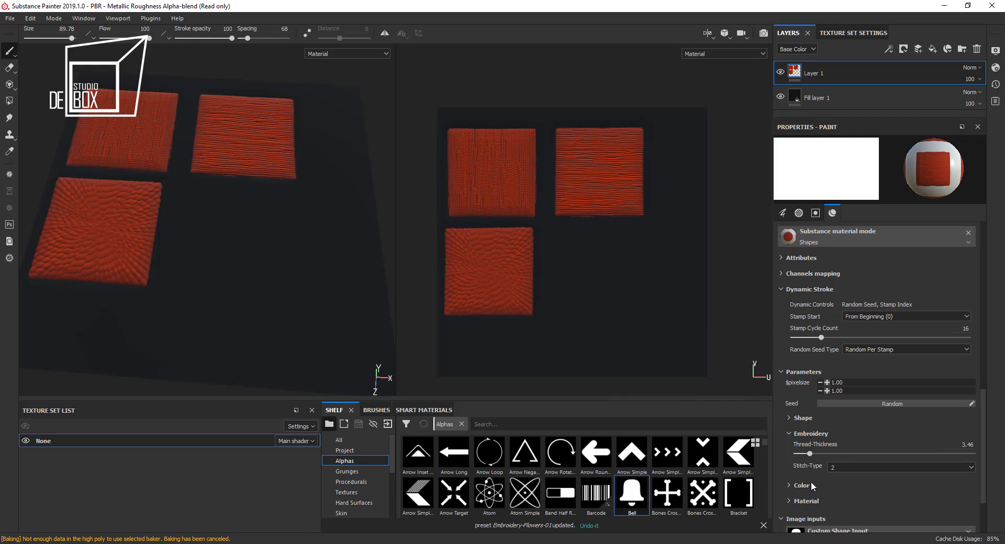
pyautogui.moveTo(805, 454); pyautogui.dragTo(802, 456)
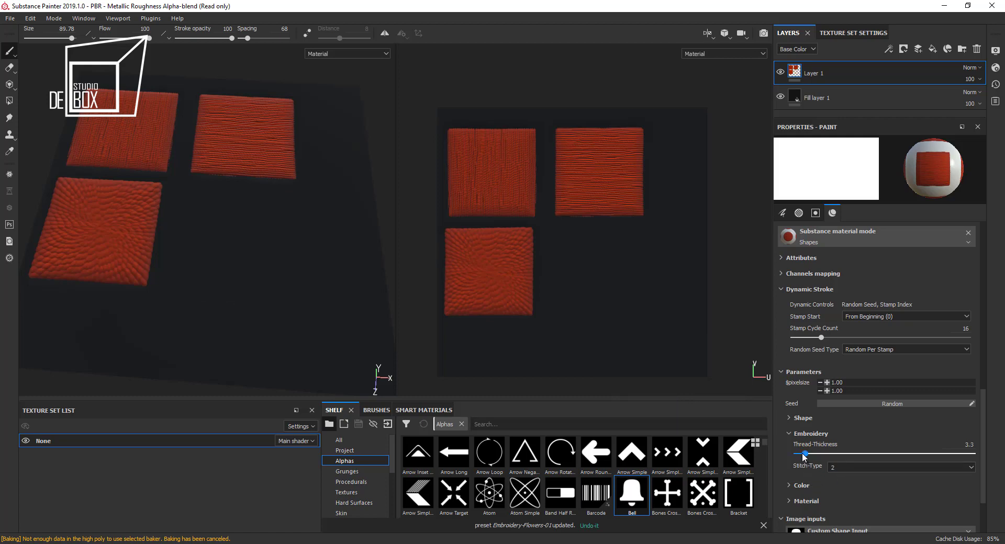
pyautogui.click(590, 277)
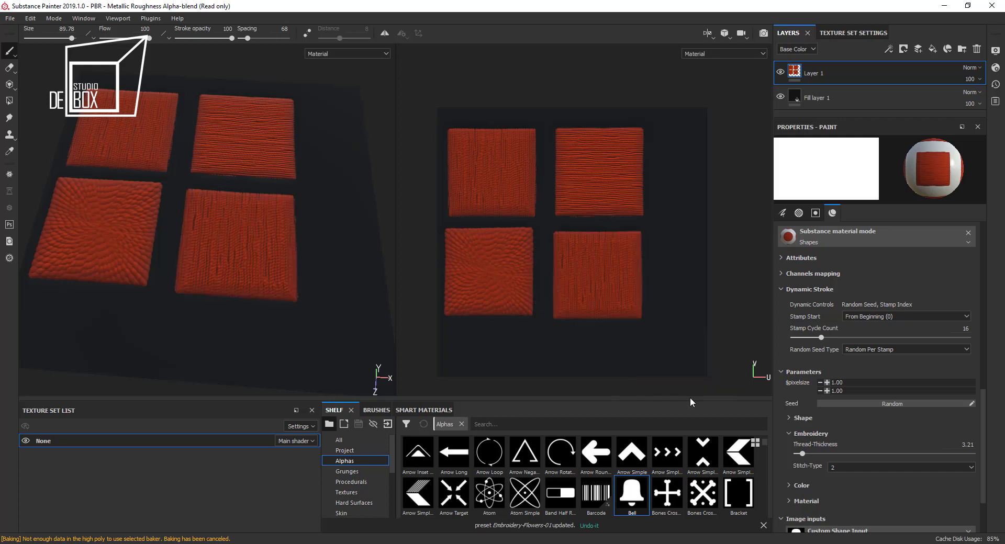
pyautogui.hotkey('ctrl', 'z')
# Stamp a lower-right square with stitch type 10 (Symetrical X) and thread thickness 6.16.
pyautogui.click(840, 471)
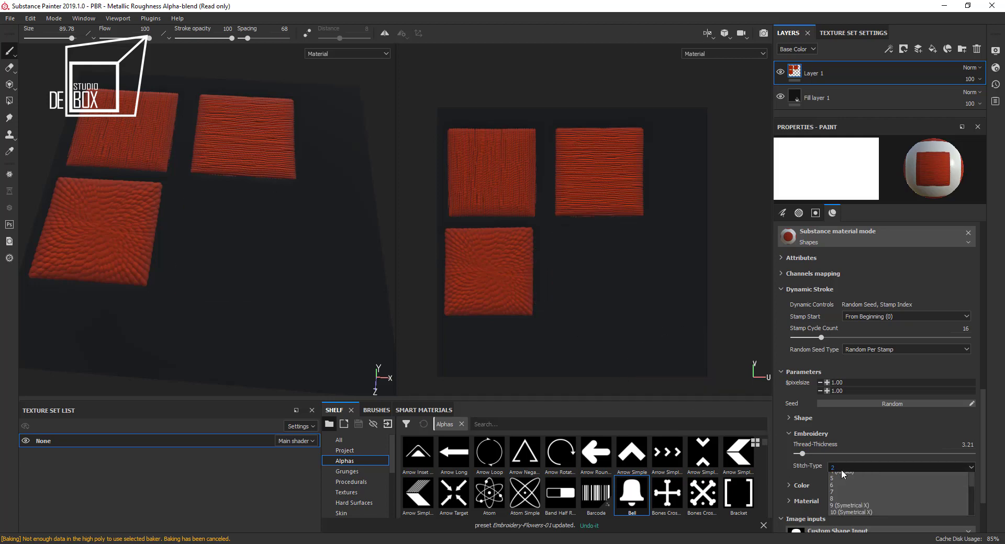
pyautogui.click(844, 498)
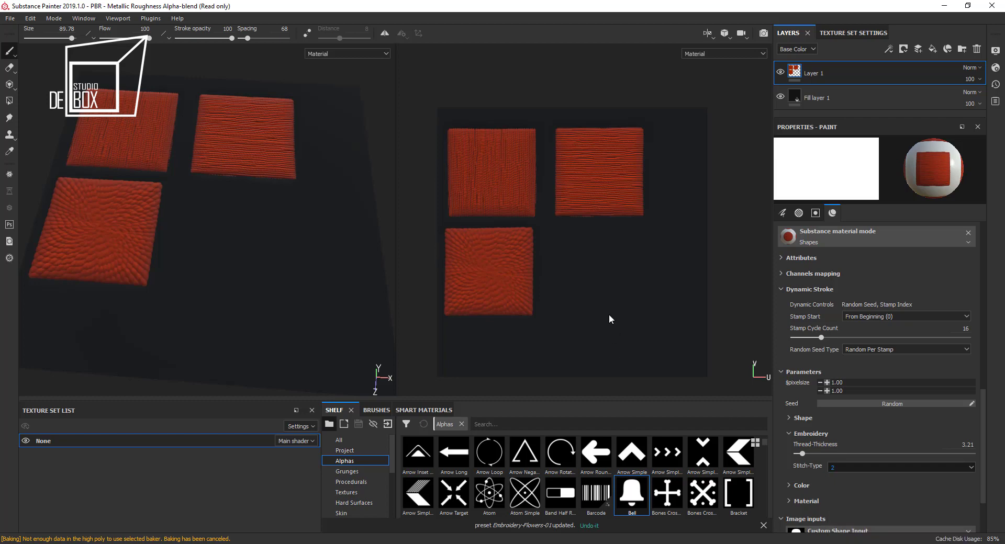
pyautogui.click(601, 284)
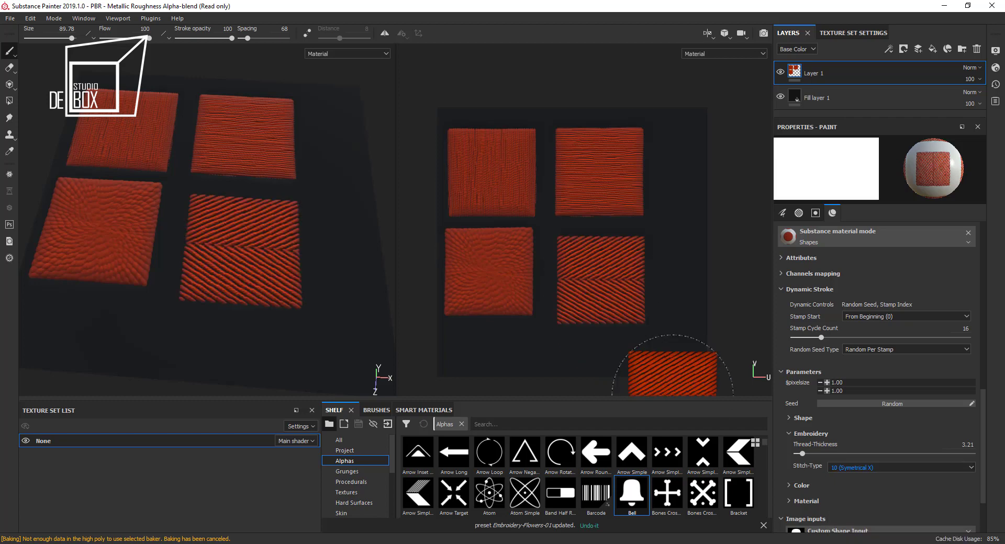
pyautogui.click(843, 455)
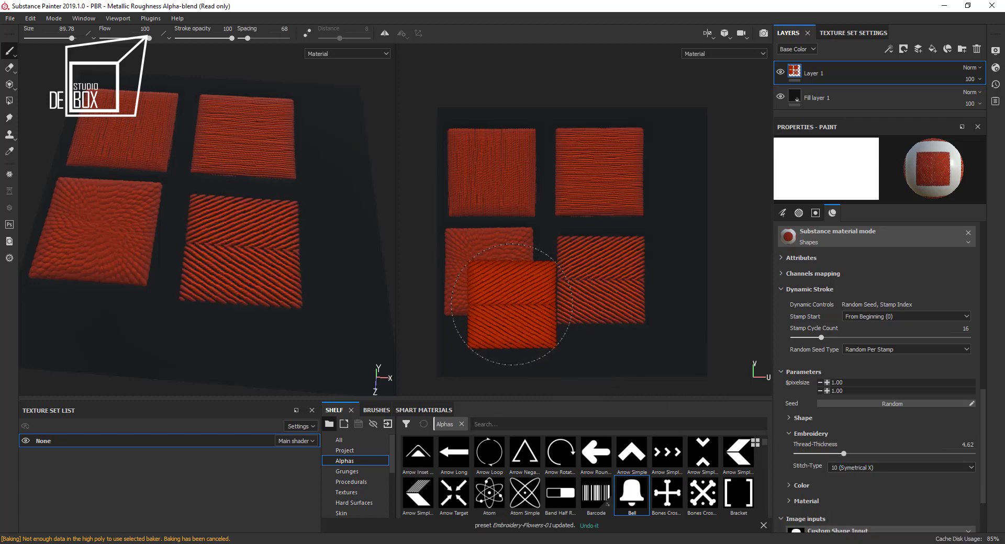
pyautogui.click(508, 307)
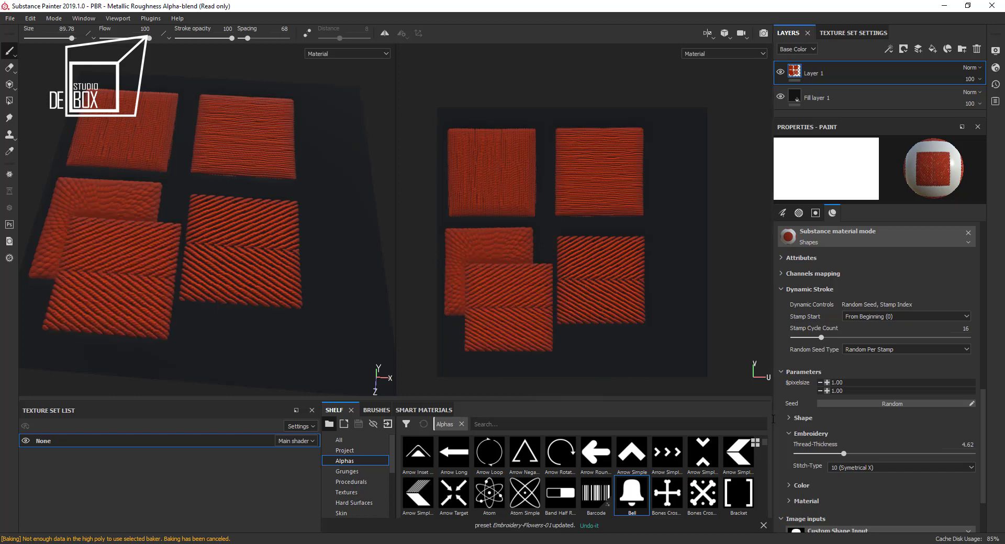
pyautogui.hotkey('ctrl', 'z')
pyautogui.click(888, 453)
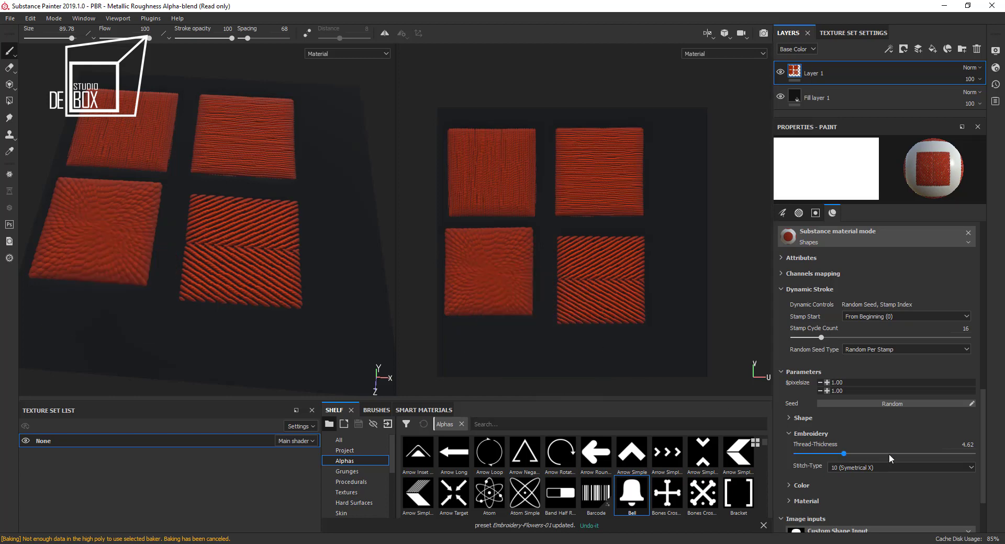
pyautogui.click(496, 318)
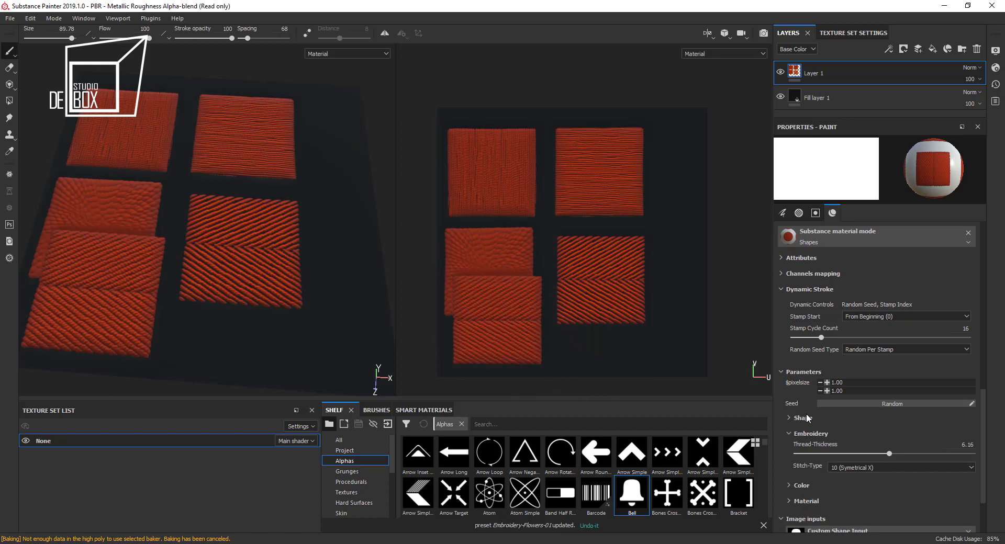
pyautogui.hotkey('ctrl', 'z')
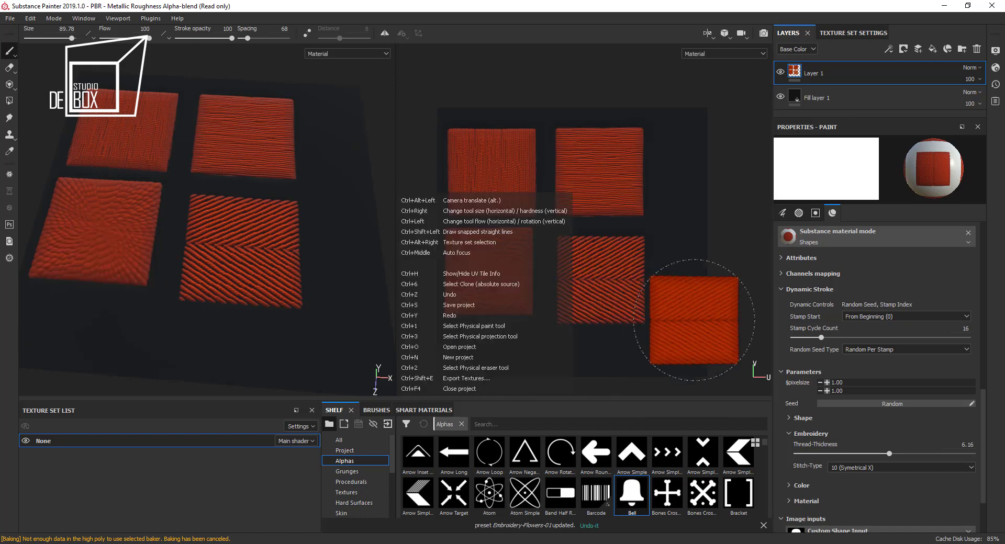
# Replace the squares layer with a fresh empty paint layer and expand the Color settings.
pyautogui.click(976, 49)
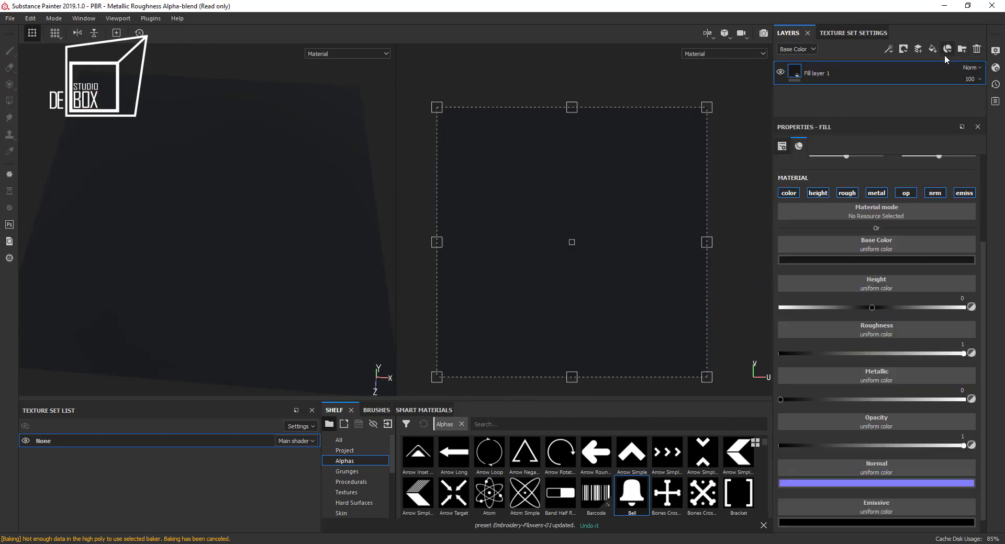
pyautogui.hotkey('ctrl', 'z')
pyautogui.scroll(-3, 915, 434)
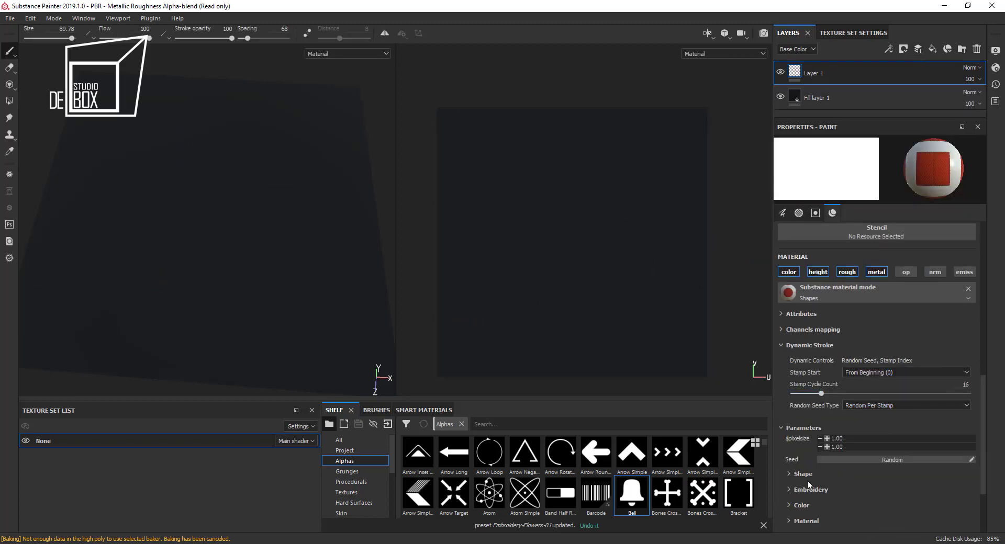
pyautogui.click(801, 505)
pyautogui.scroll(-4, 837, 493)
pyautogui.scroll(-1, 837, 493)
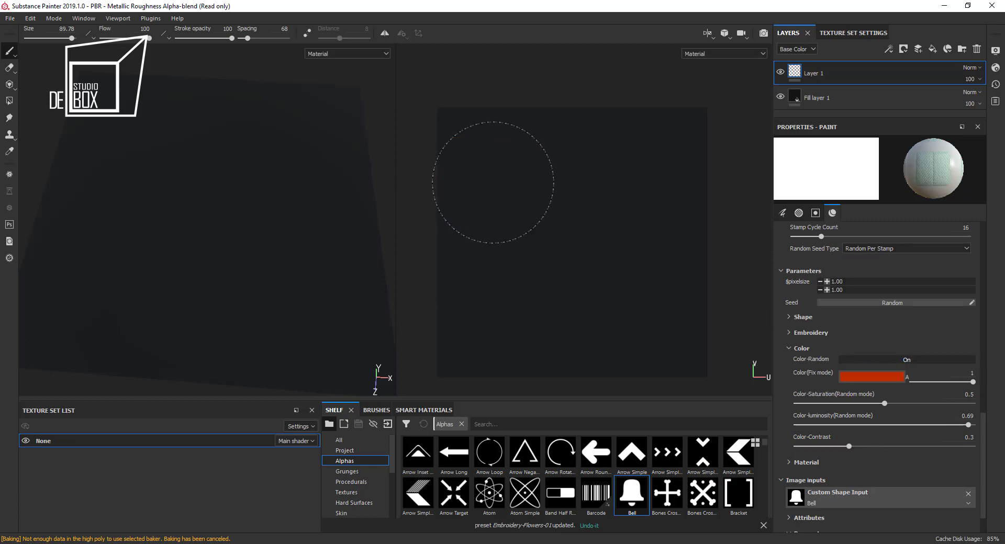
# Set Color-Random to Off and clear the Bell shape from Custom Shape Input.
pyautogui.moveTo(542, 189)
pyautogui.mouseDown()
pyautogui.moveTo(595, 247)
pyautogui.moveTo(626, 306)
pyautogui.moveTo(662, 303)
pyautogui.moveTo(666, 157)
pyautogui.moveTo(538, 190)
pyautogui.moveTo(517, 296)
pyautogui.mouseUp()
pyautogui.click(877, 359)
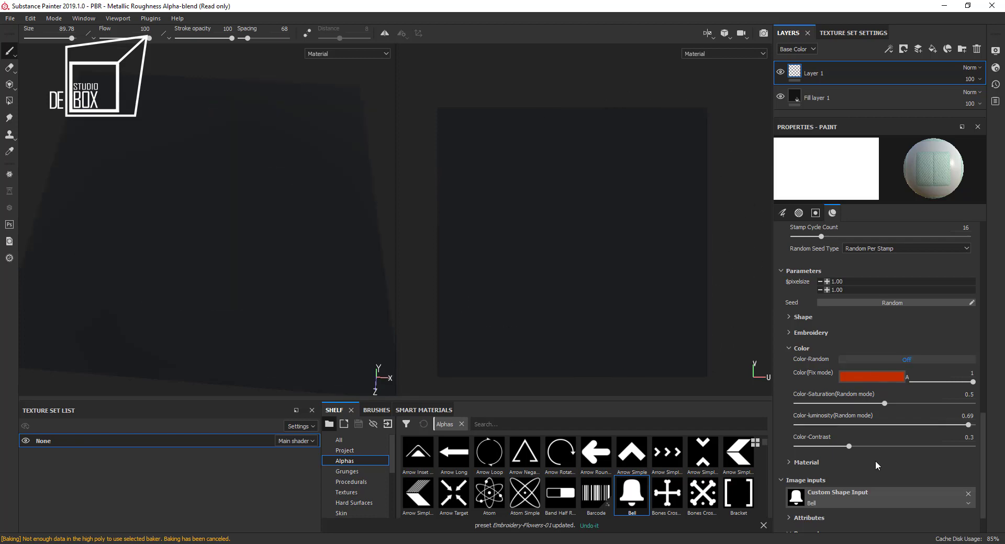
pyautogui.scroll(-1, 875, 460)
pyautogui.click(968, 455)
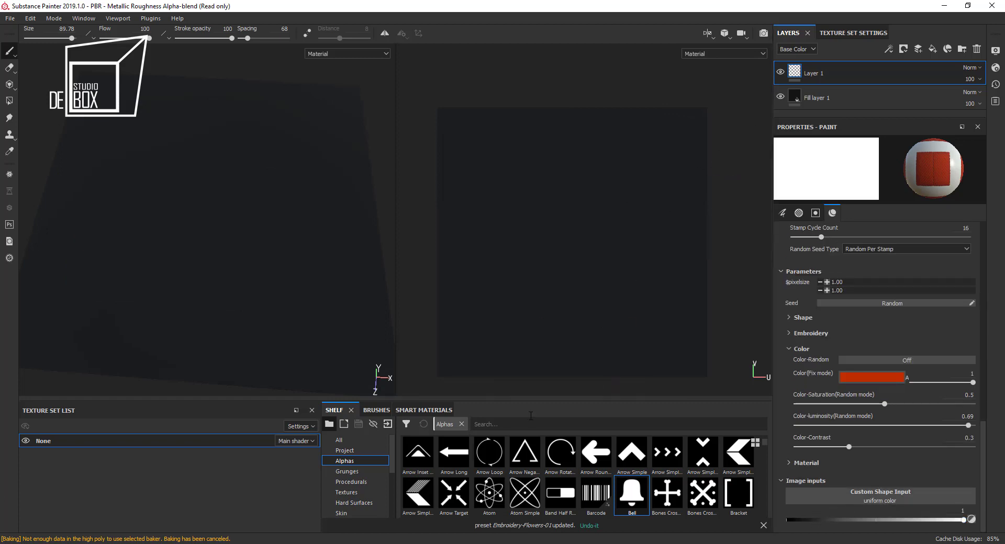
# Show the tool presets and enlarge the Flowers-01 embroidery brush.
pyautogui.scroll(-2, 360, 495)
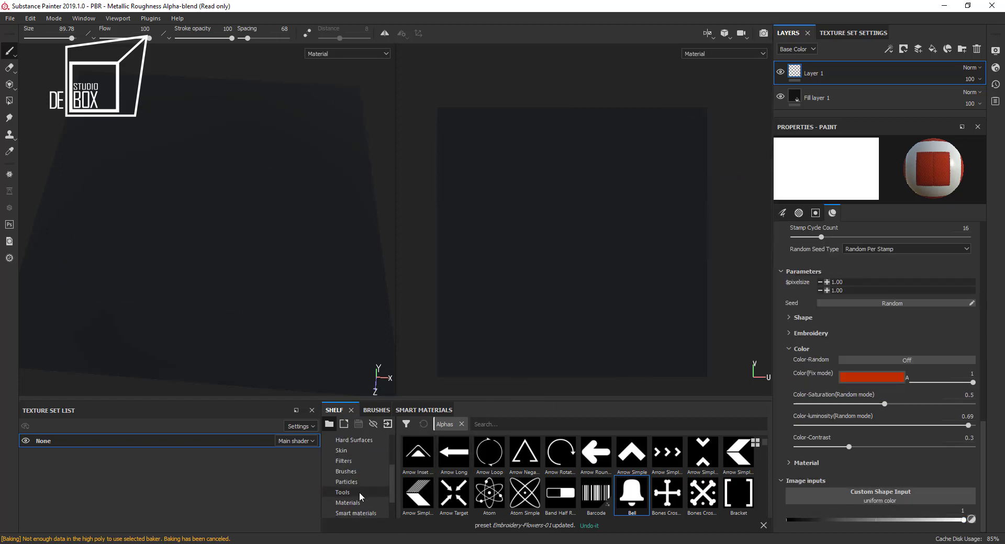
pyautogui.click(359, 494)
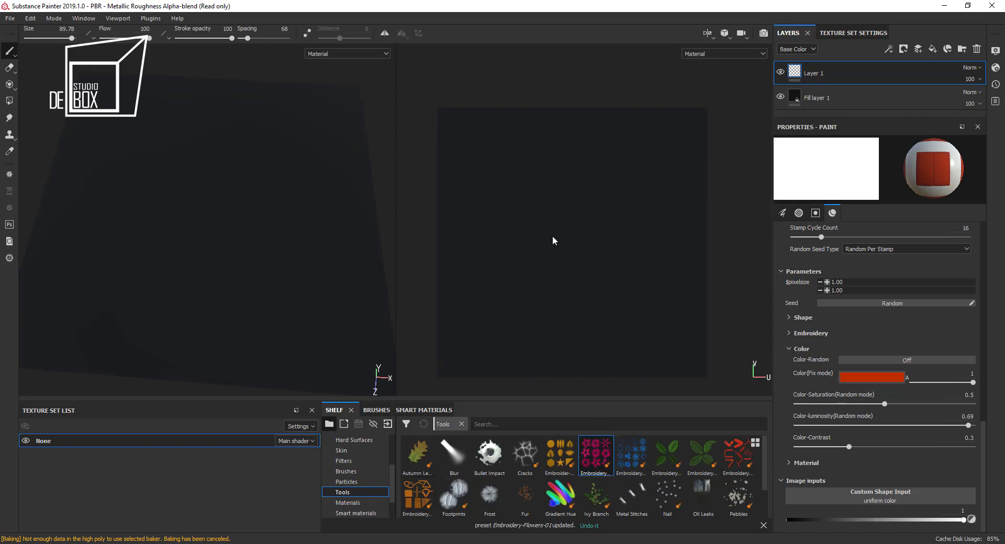
pyautogui.scroll(3, 881, 335)
pyautogui.scroll(3, 940, 343)
pyautogui.scroll(3, 941, 340)
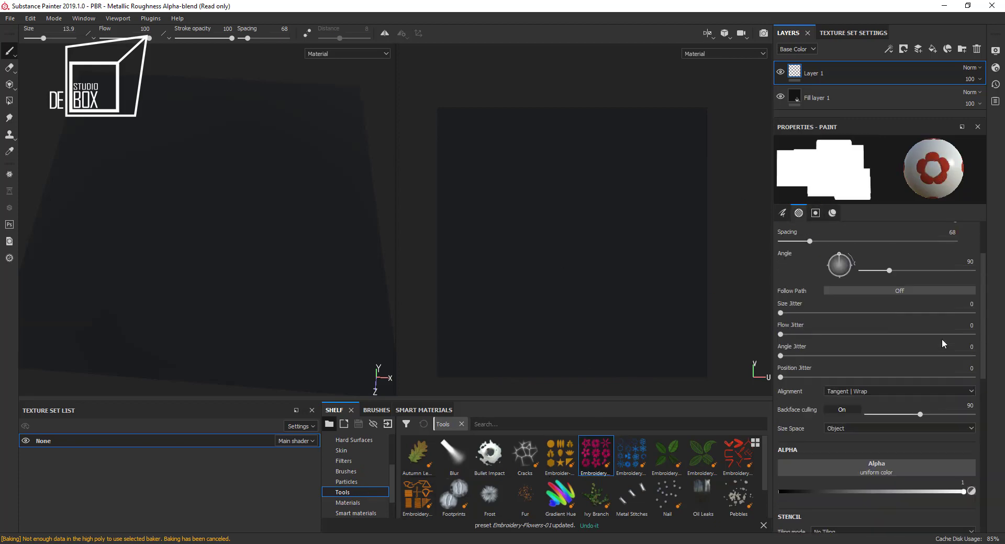
pyautogui.scroll(2, 941, 338)
pyautogui.click(920, 252)
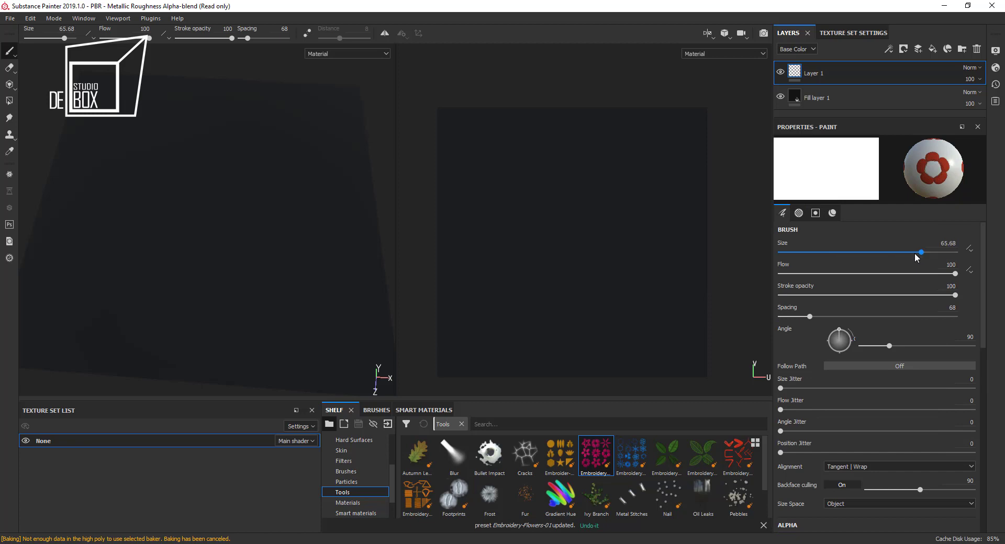
pyautogui.moveTo(920, 252); pyautogui.dragTo(955, 252)
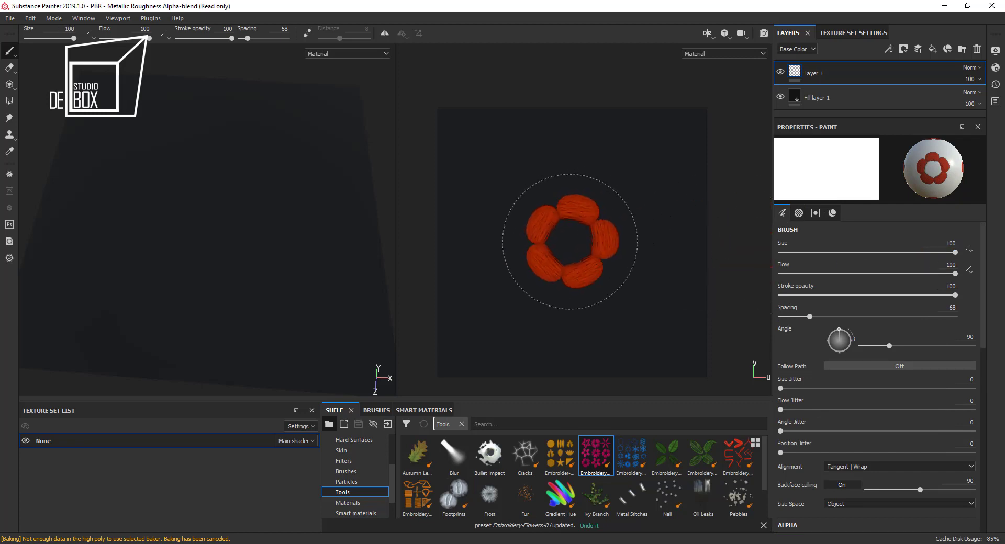
# Restamp the red five-petal flower near the top of the plane instead of the centre.
pyautogui.click(572, 240)
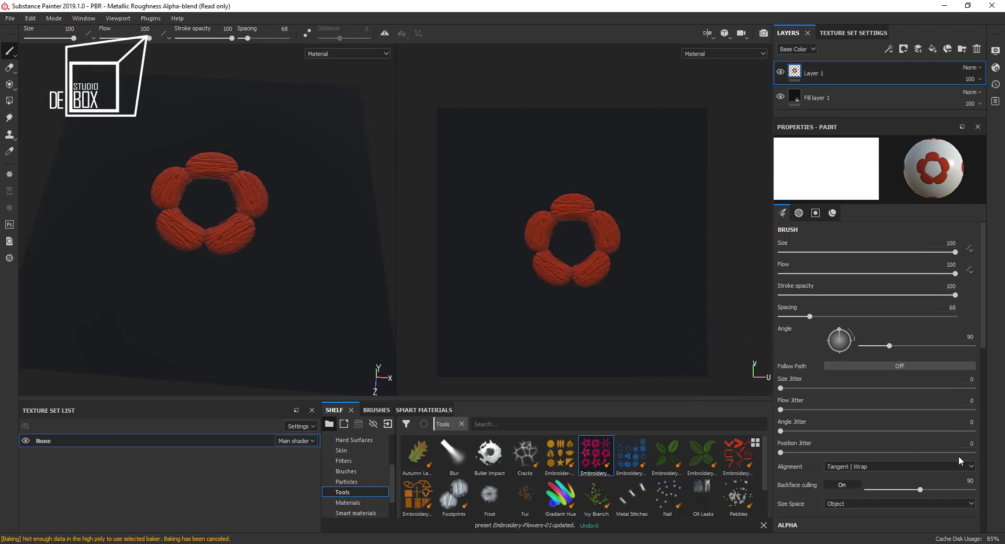
pyautogui.hotkey('ctrl', 'z')
pyautogui.click(570, 166)
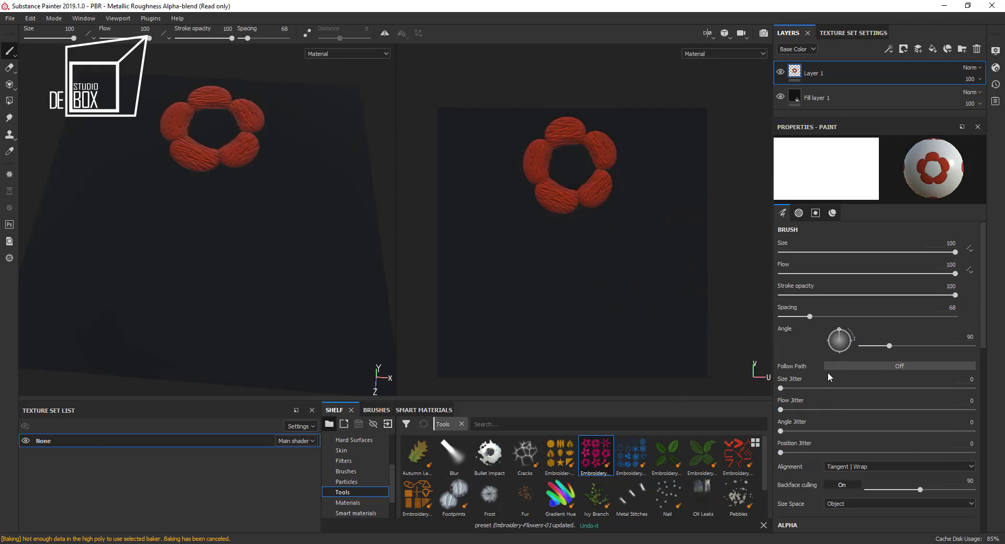
pyautogui.scroll(-5, 877, 399)
pyautogui.scroll(-3, 878, 399)
pyautogui.scroll(-3, 877, 399)
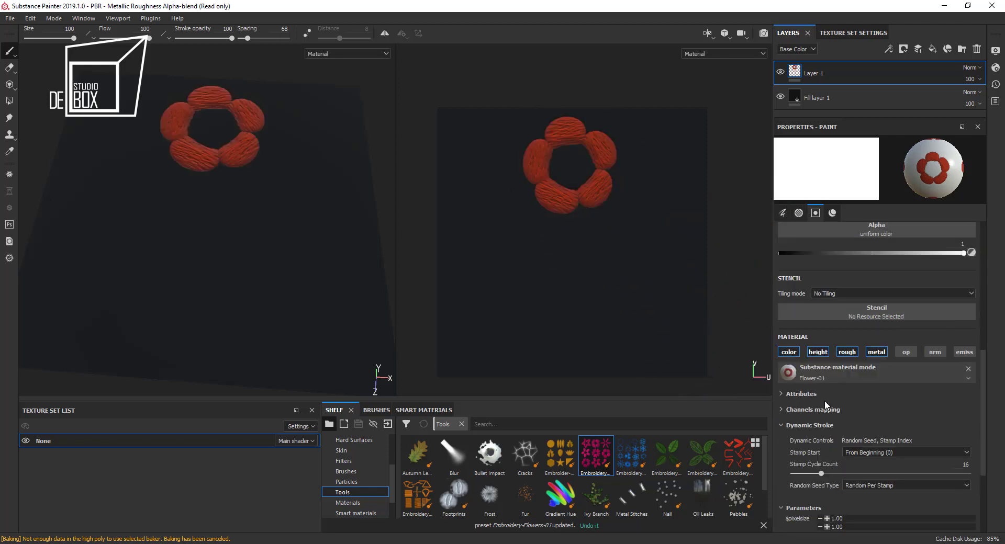
pyautogui.scroll(-3, 824, 400)
# Expand the Shape settings and set petal type 7, testing with an undone stamp.
pyautogui.scroll(-1, 865, 414)
pyautogui.click(865, 416)
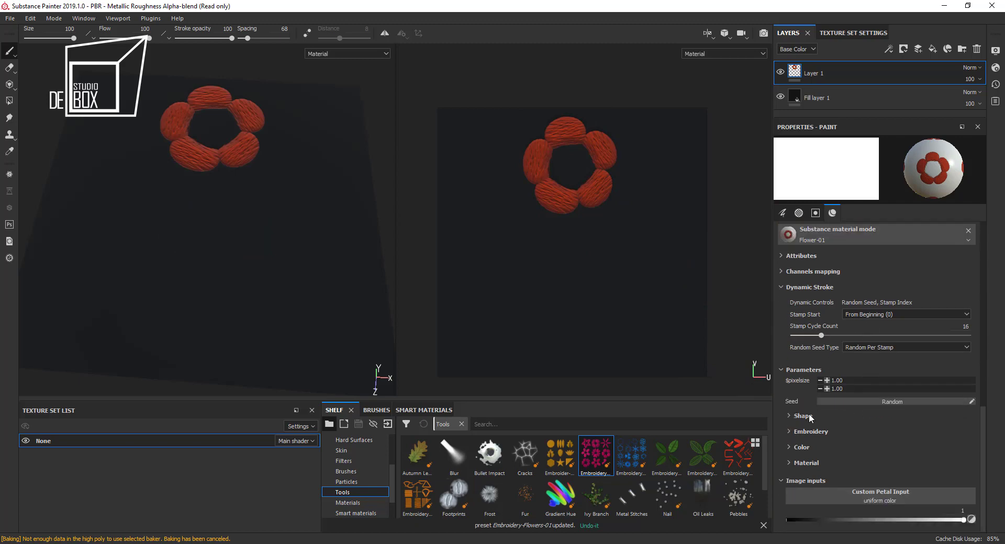
pyautogui.scroll(-2, 864, 426)
pyautogui.click(865, 335)
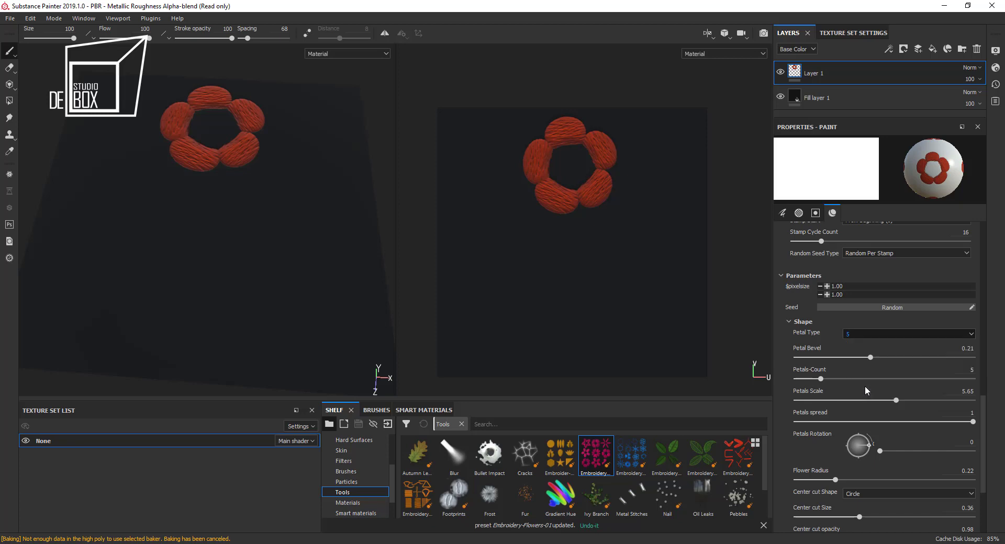
pyautogui.press('Escape')
pyautogui.click(574, 267)
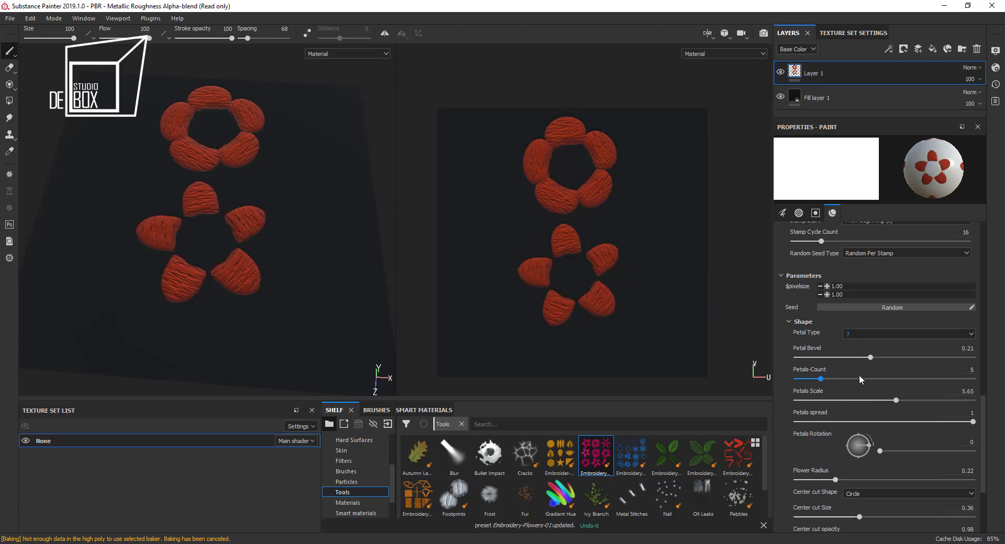
pyautogui.hotkey('ctrl', 'z')
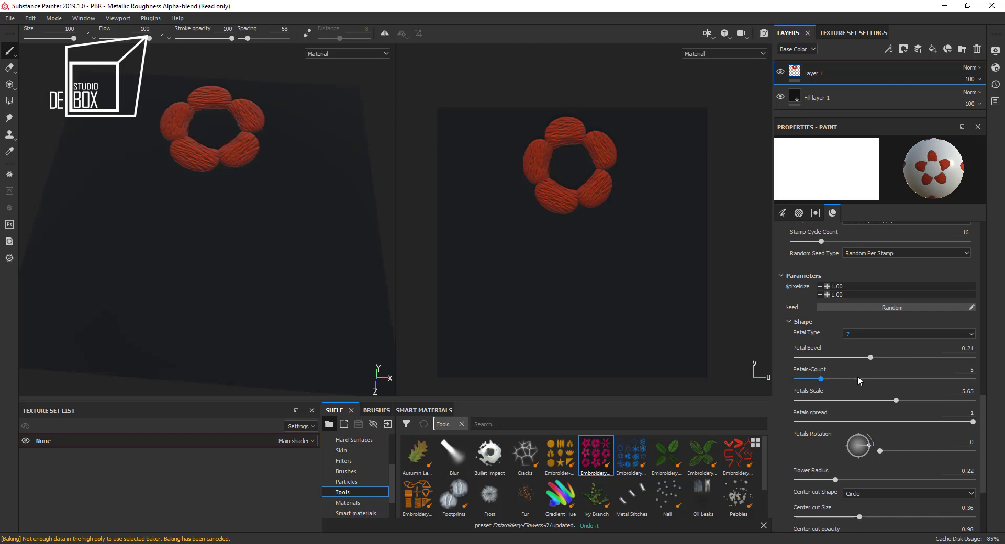
# Set 14 petals, flower radius 0.32 and petal scale 4.62, testing stamps along the way.
pyautogui.click(877, 379)
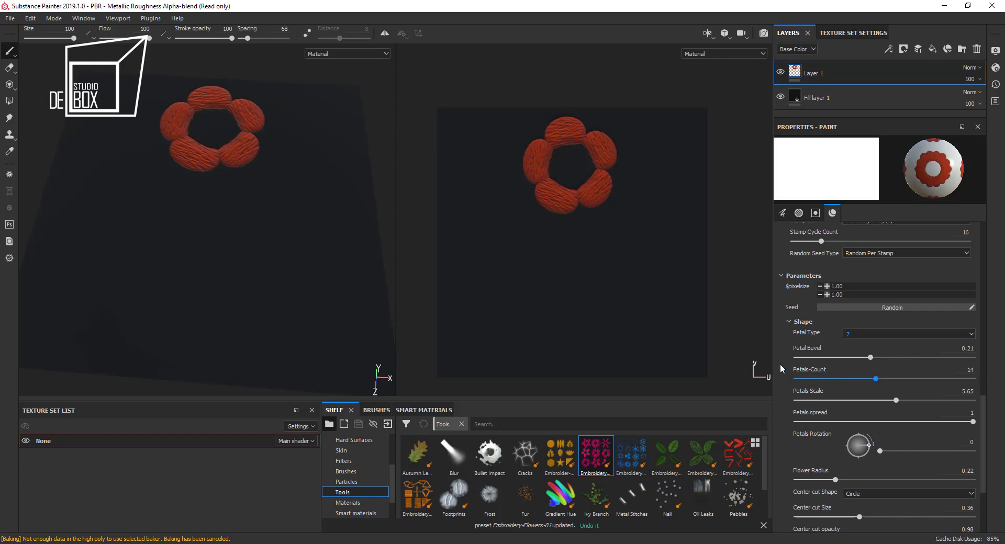
pyautogui.click(529, 296)
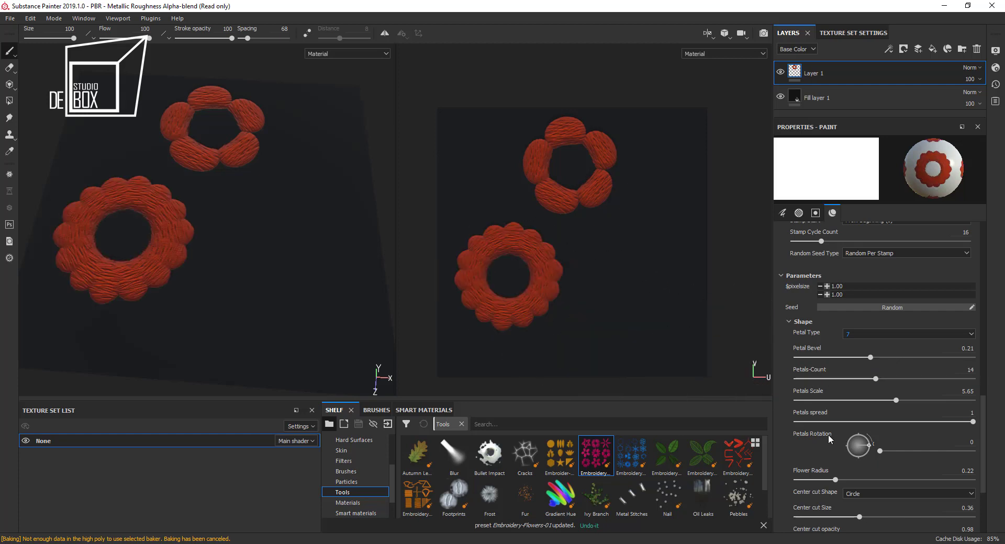
pyautogui.hotkey('ctrl', 'z')
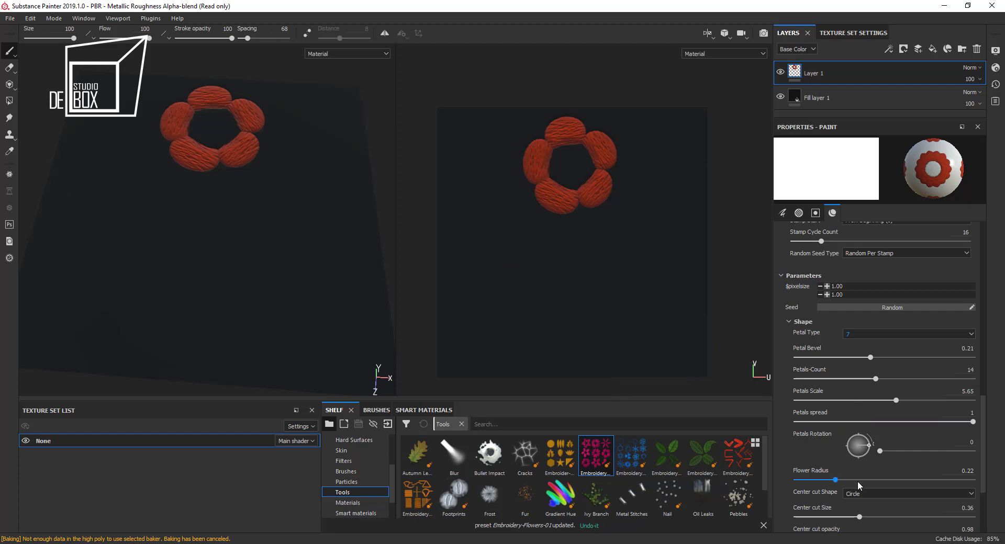
pyautogui.click(857, 481)
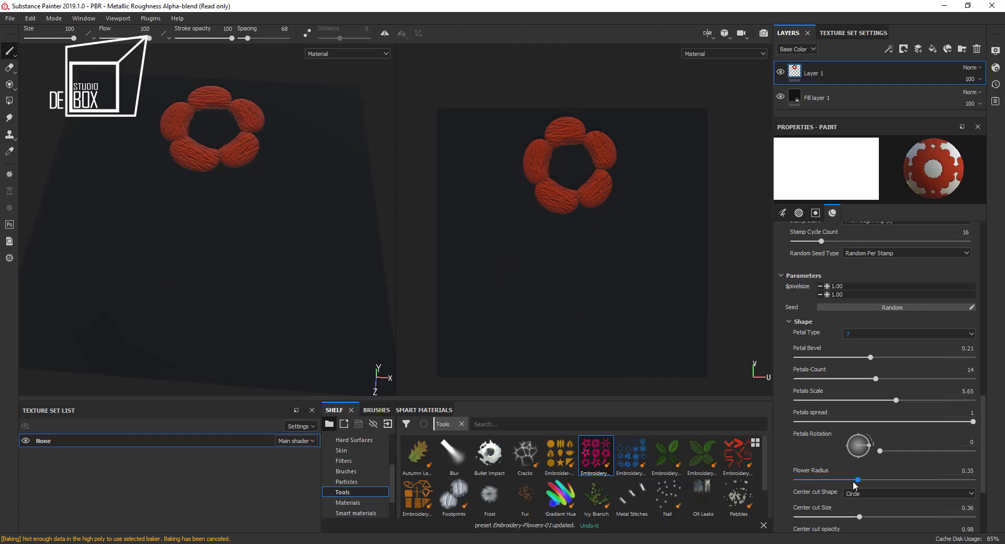
pyautogui.moveTo(854, 483); pyautogui.dragTo(854, 470)
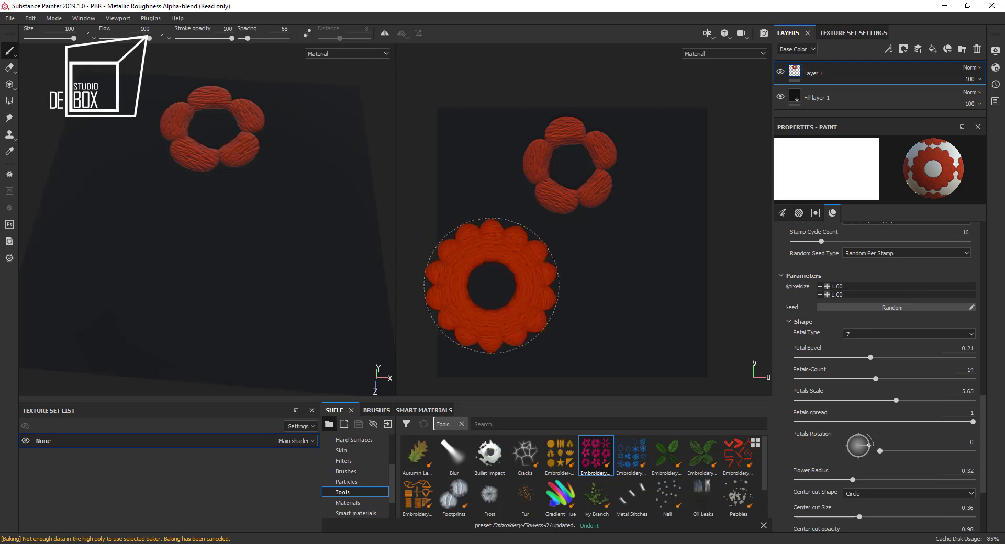
pyautogui.click(523, 285)
pyautogui.click(877, 399)
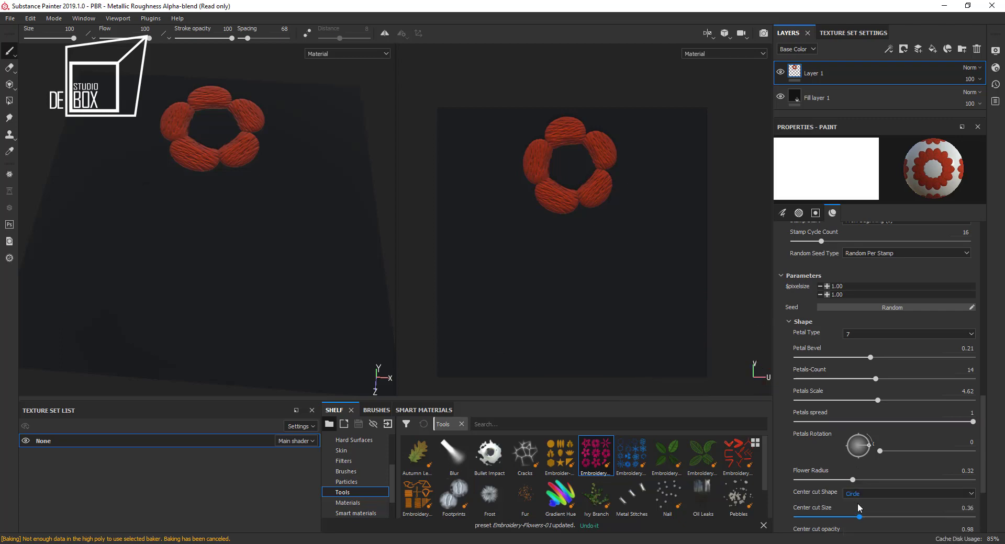
# Stamp the 14-petal flower ring below the first flower and test centre cut sizes 0.05–0.68.
pyautogui.click(516, 293)
pyautogui.scroll(-2, 880, 482)
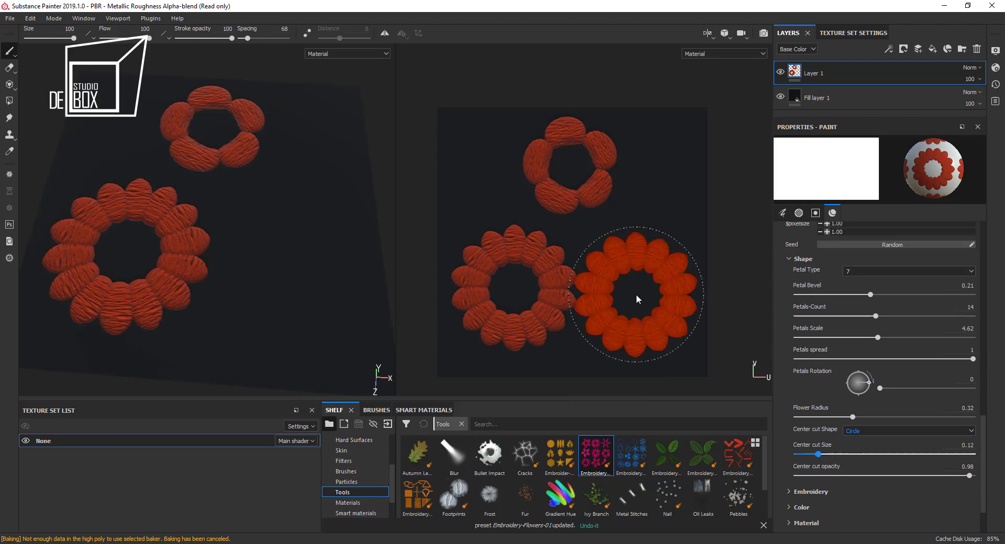
pyautogui.moveTo(859, 454); pyautogui.dragTo(816, 454)
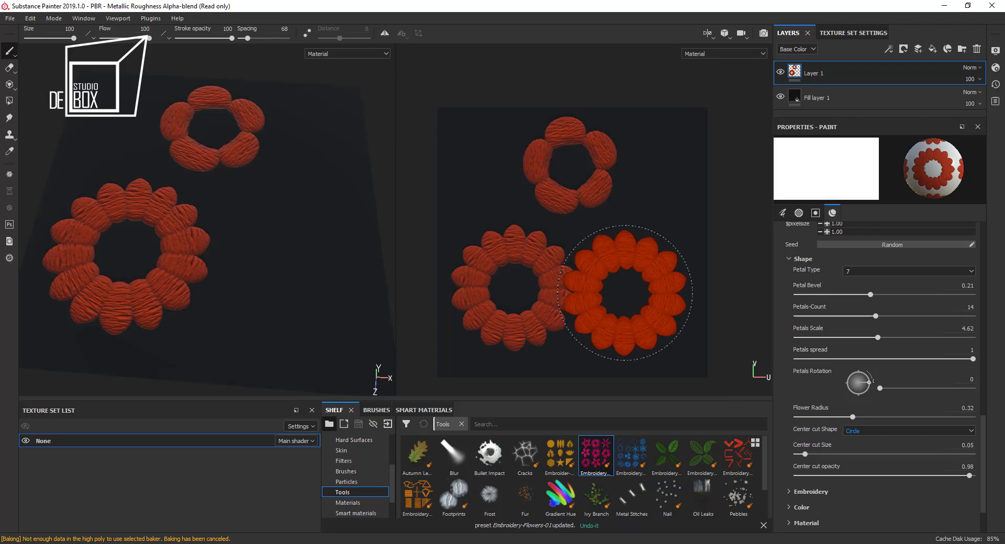
pyautogui.click(805, 454)
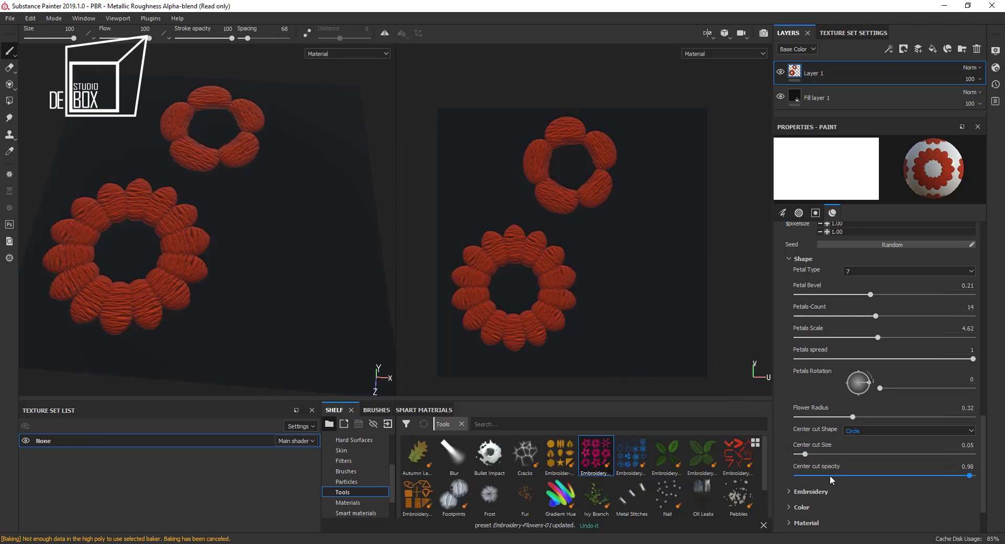
pyautogui.click(877, 454)
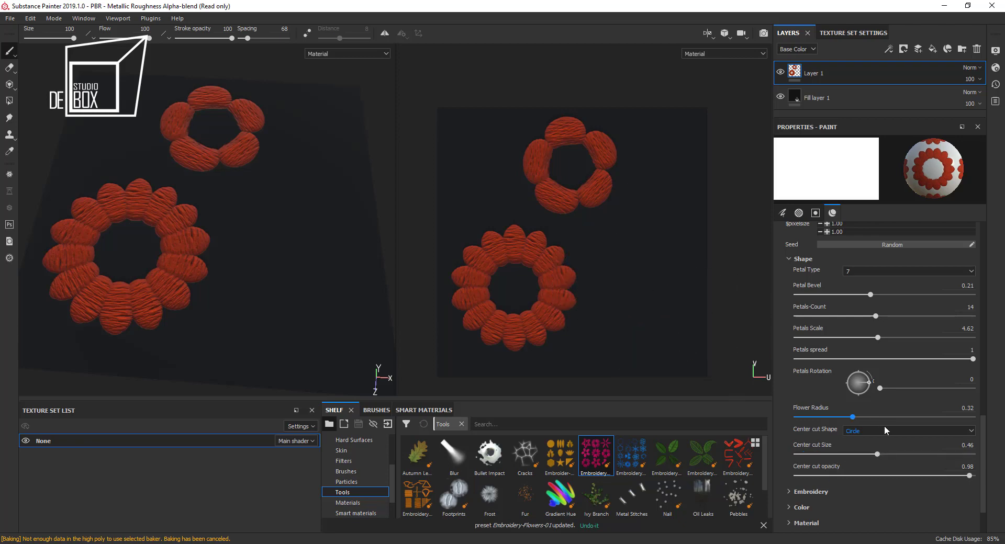
pyautogui.click(916, 454)
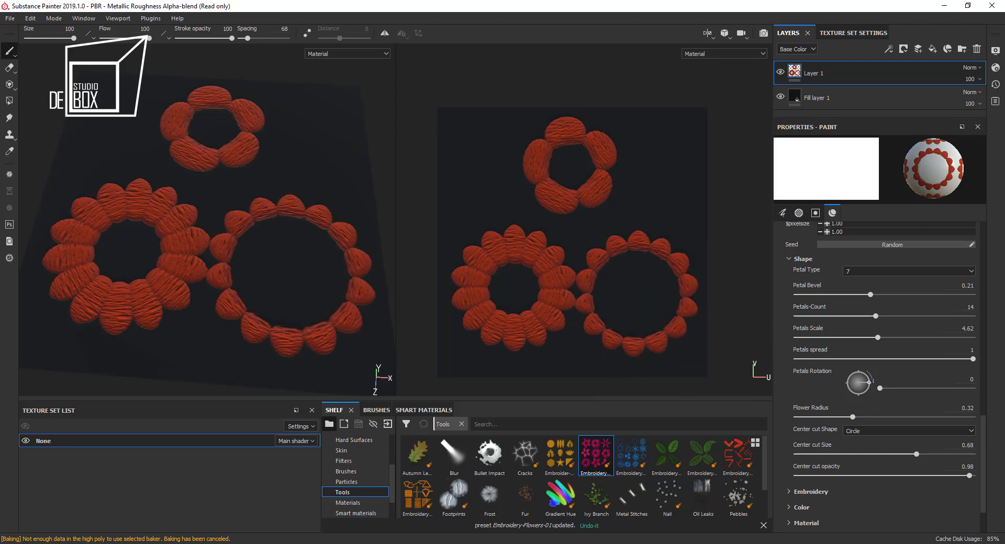
pyautogui.hotkey('ctrl', 'z')
# Try a Square centre cut near 0.58 with a test stamp, then undo back to 0.08.
pyautogui.click(853, 432)
pyautogui.click(856, 445)
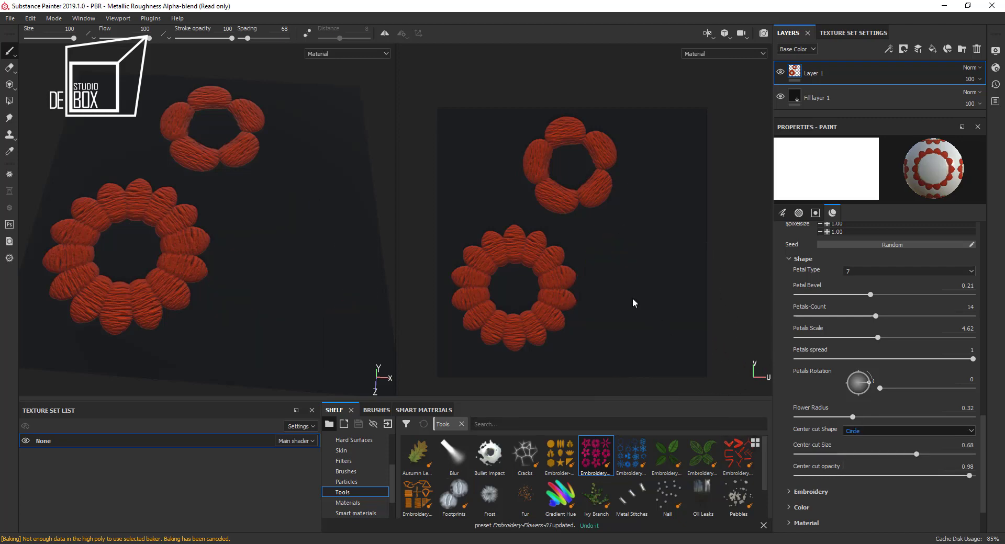
pyautogui.click(898, 453)
pyautogui.click(897, 454)
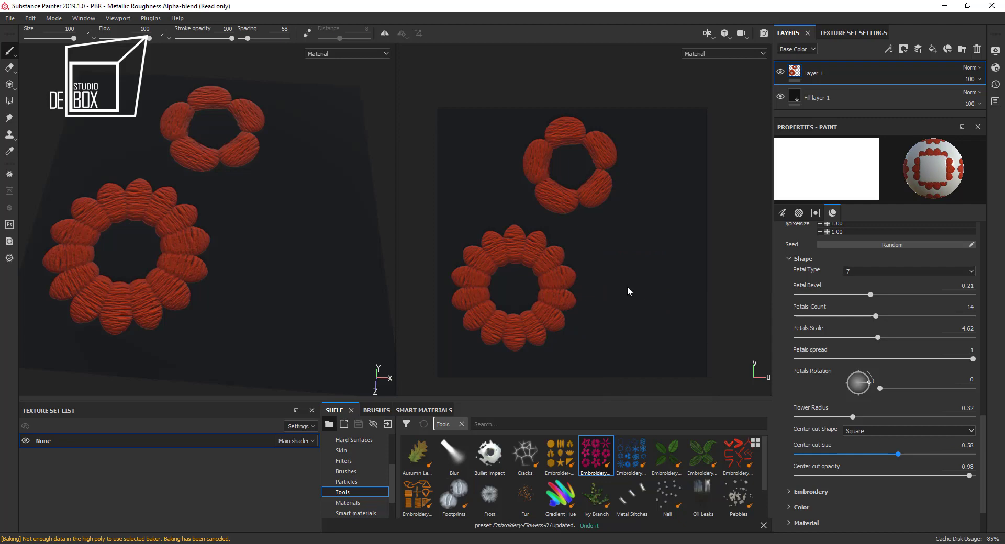
pyautogui.click(638, 293)
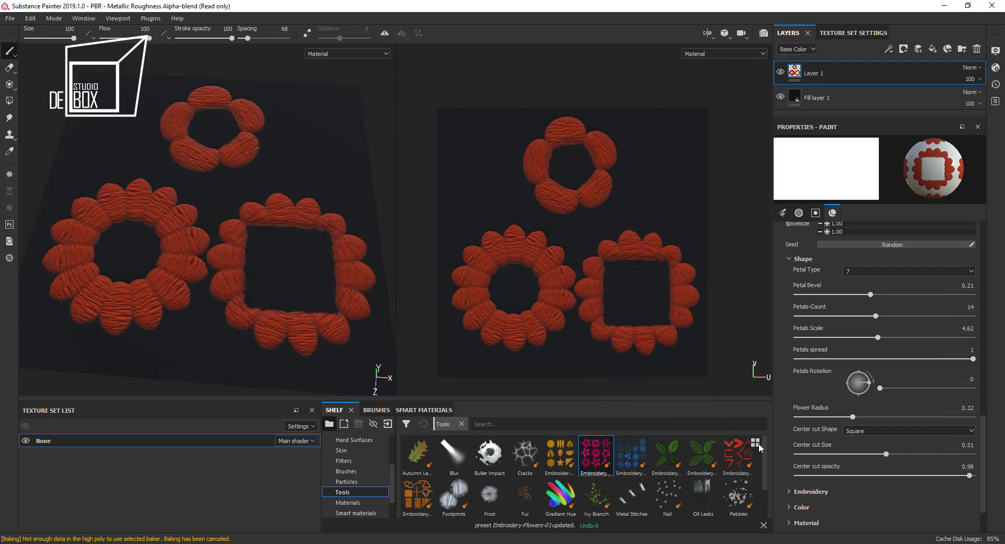
pyautogui.hotkey('ctrl', 'z')
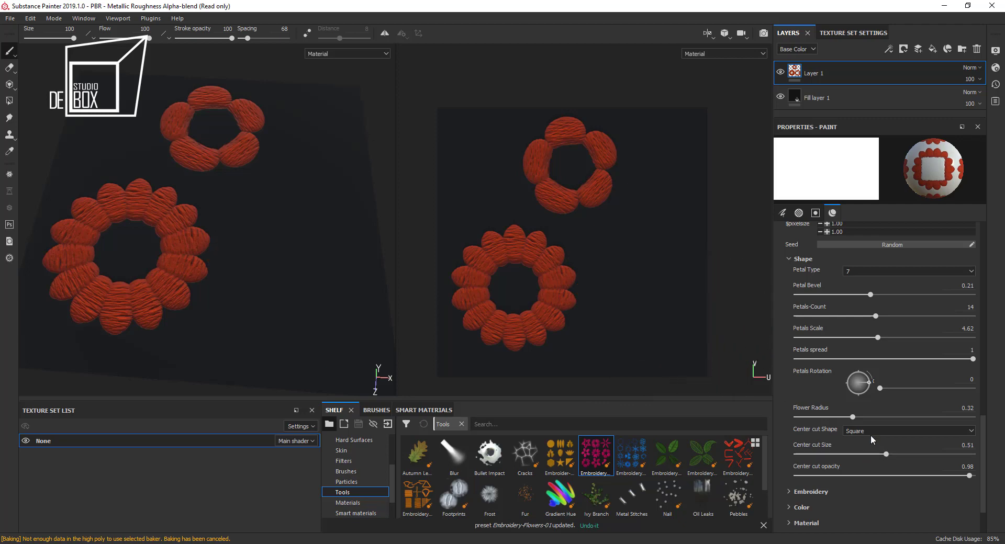
pyautogui.hotkey('ctrl', 'z')
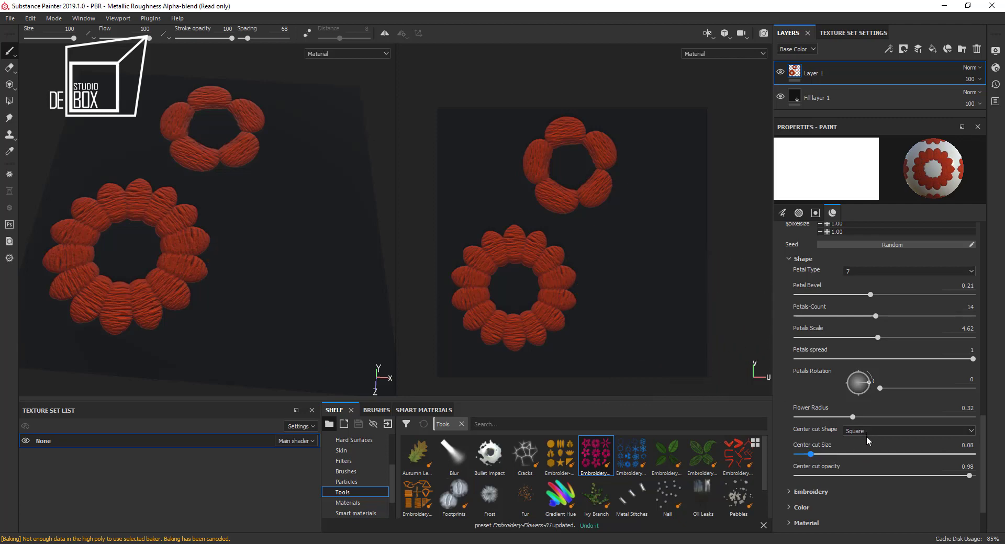
# Switch to type 4 heart petals, radius 0.22 and petal scale 6.04, stamping test flowers.
pyautogui.hotkey('ctrl', 'z')
pyautogui.scroll(-1, 849, 472)
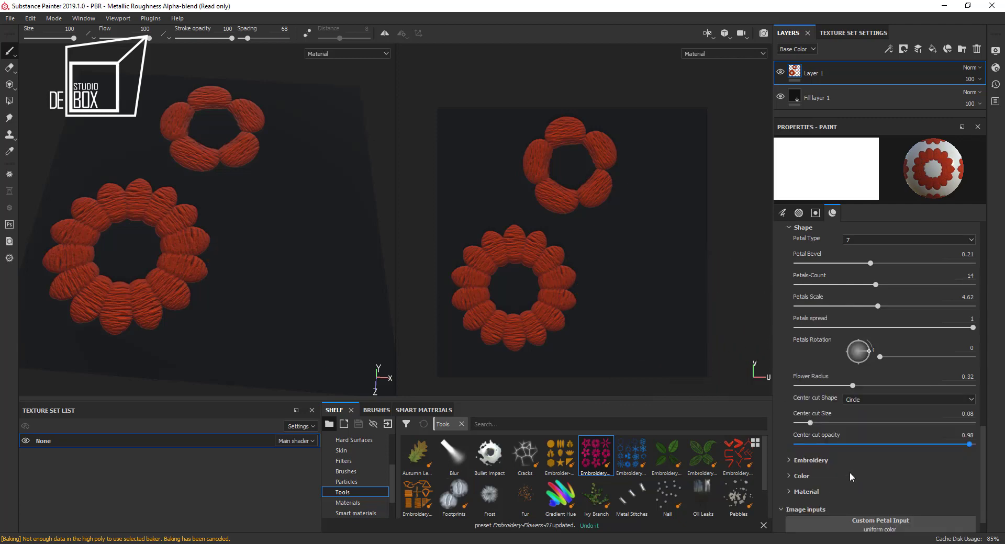
pyautogui.click(862, 241)
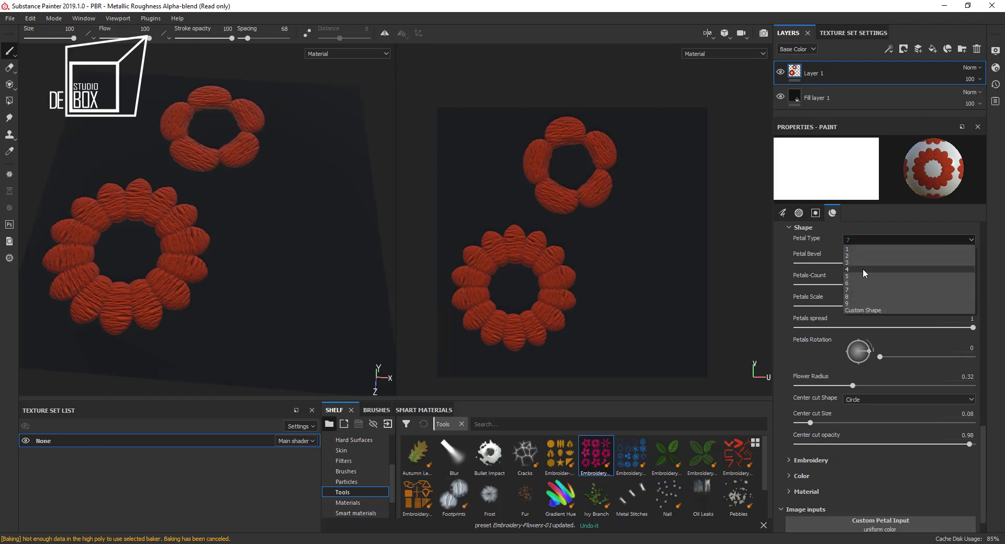
pyautogui.click(862, 270)
pyautogui.click(630, 283)
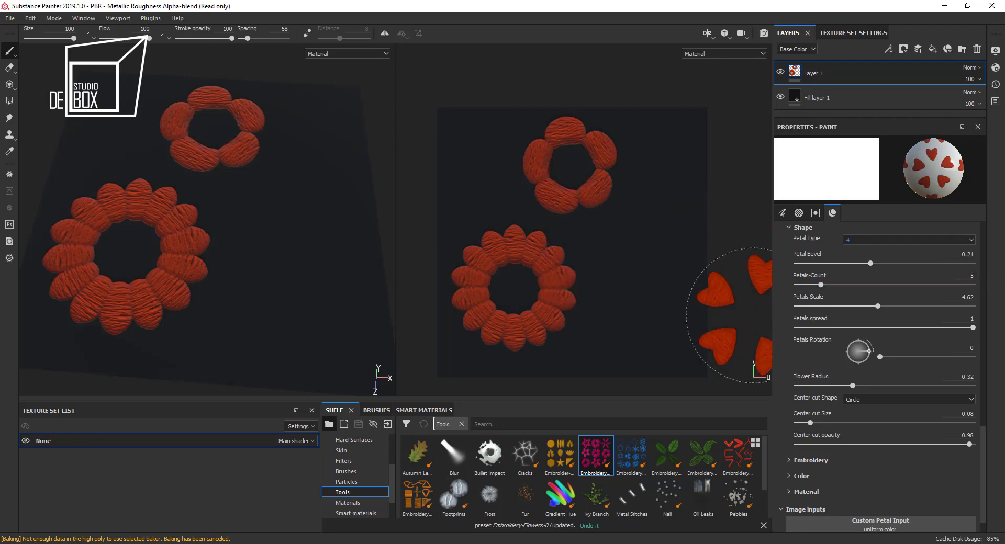
pyautogui.click(894, 306)
pyautogui.moveTo(843, 388); pyautogui.dragTo(835, 384)
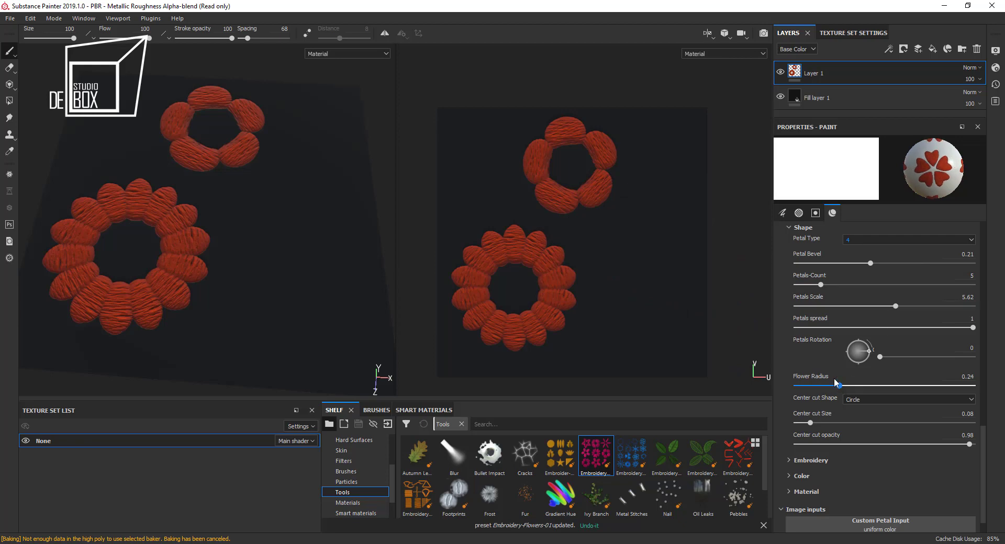
pyautogui.click(901, 306)
pyautogui.click(902, 306)
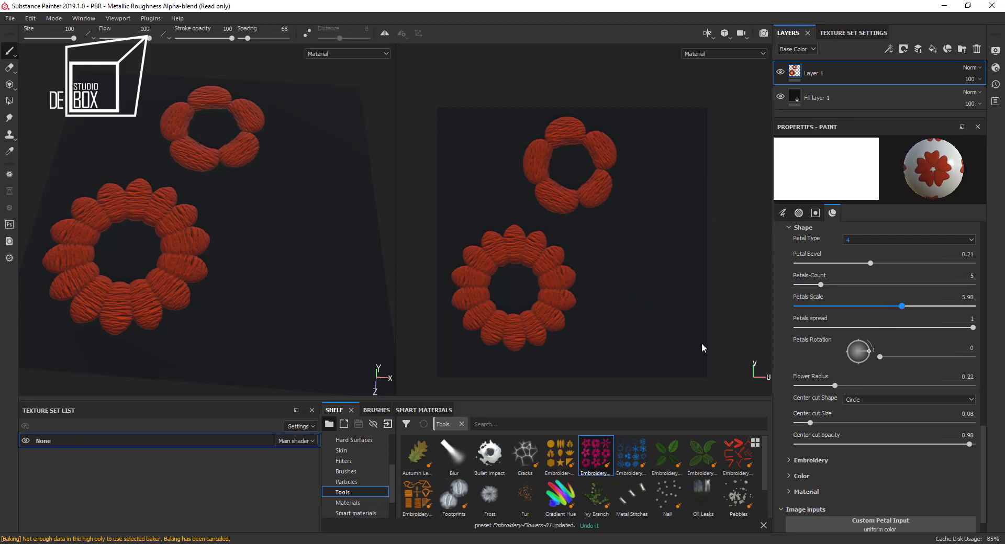
pyautogui.click(627, 291)
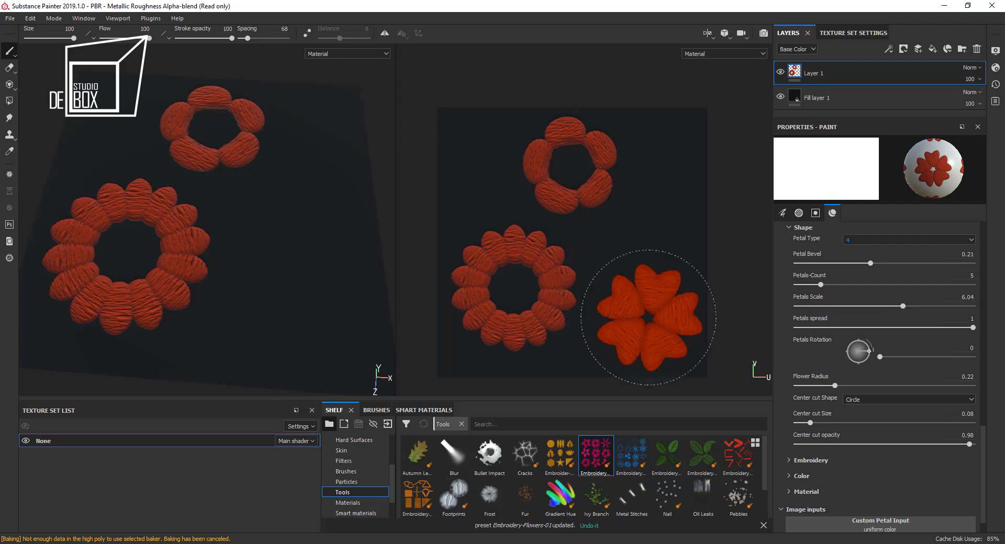
# Set the embroidery stitch type to 2 and stamp a heart-petal flower at the top.
pyautogui.click(821, 461)
pyautogui.scroll(-2, 824, 455)
pyautogui.click(845, 426)
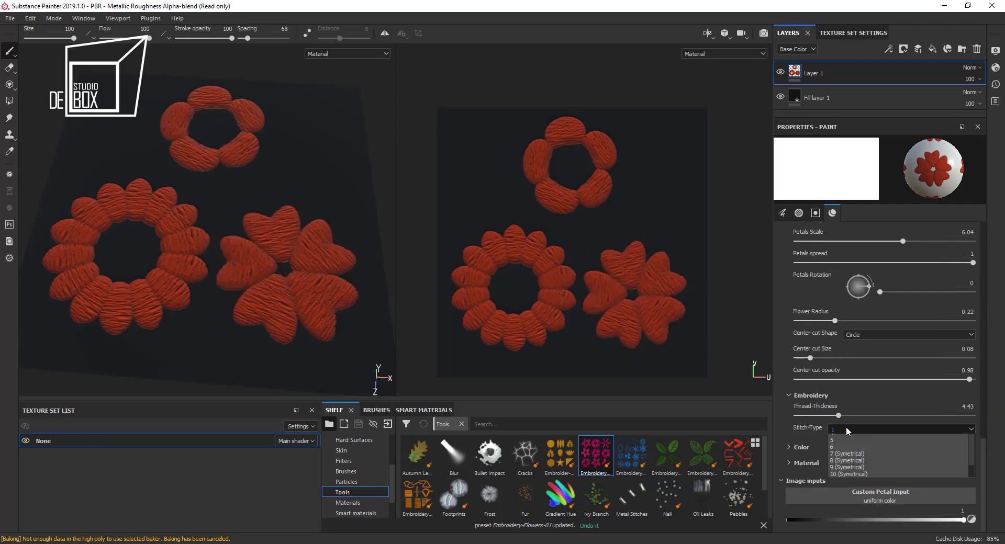
pyautogui.click(849, 446)
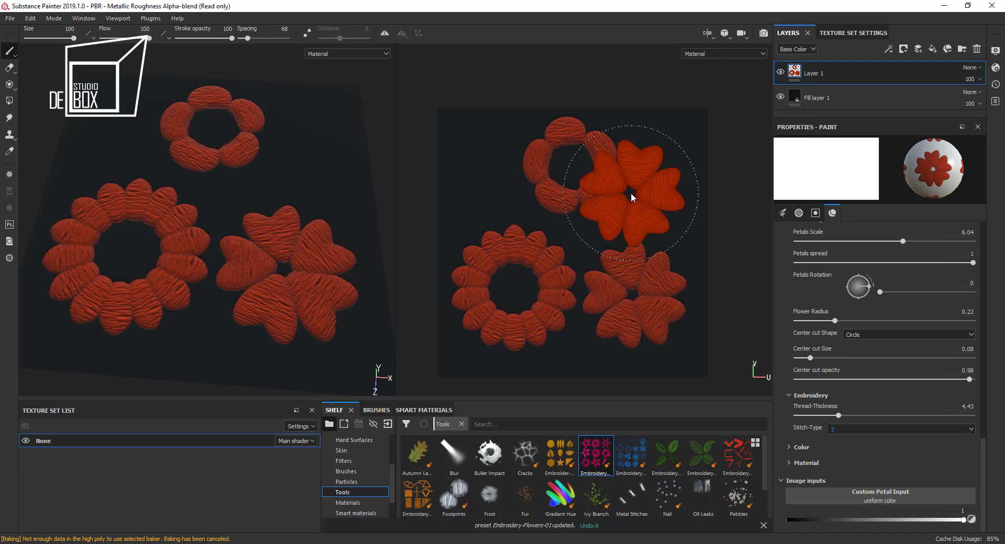
pyautogui.click(627, 182)
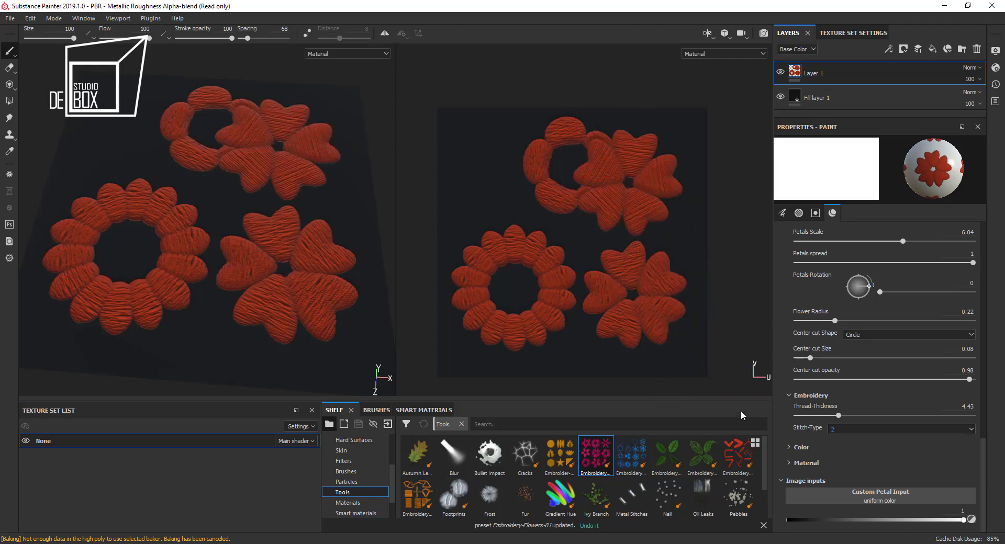
# Delete the flower layer, add a new empty paint layer and set Stitch-Type to 3.
pyautogui.click(978, 50)
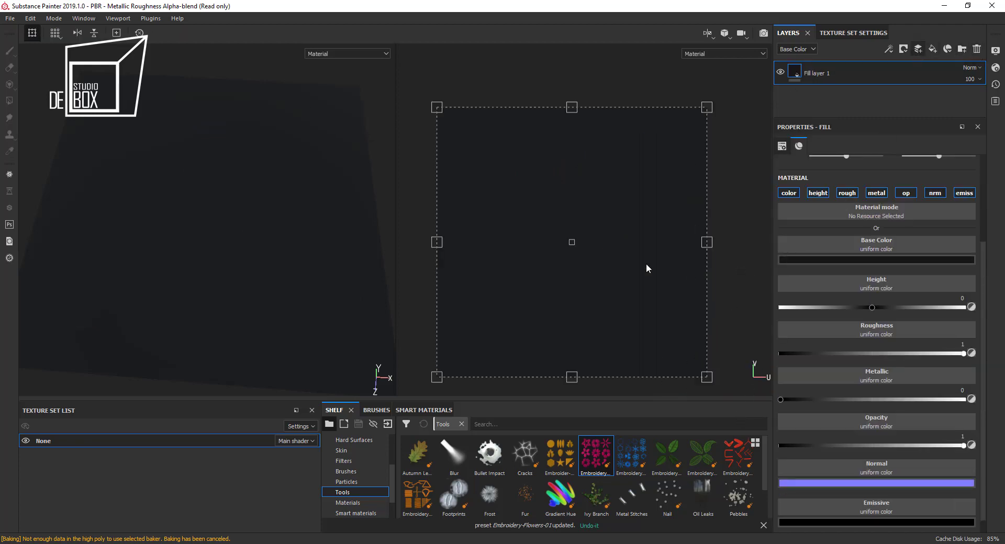
pyautogui.hotkey('ctrl', 'shift', 'n')
pyautogui.scroll(3, 834, 427)
pyautogui.scroll(3, 834, 427)
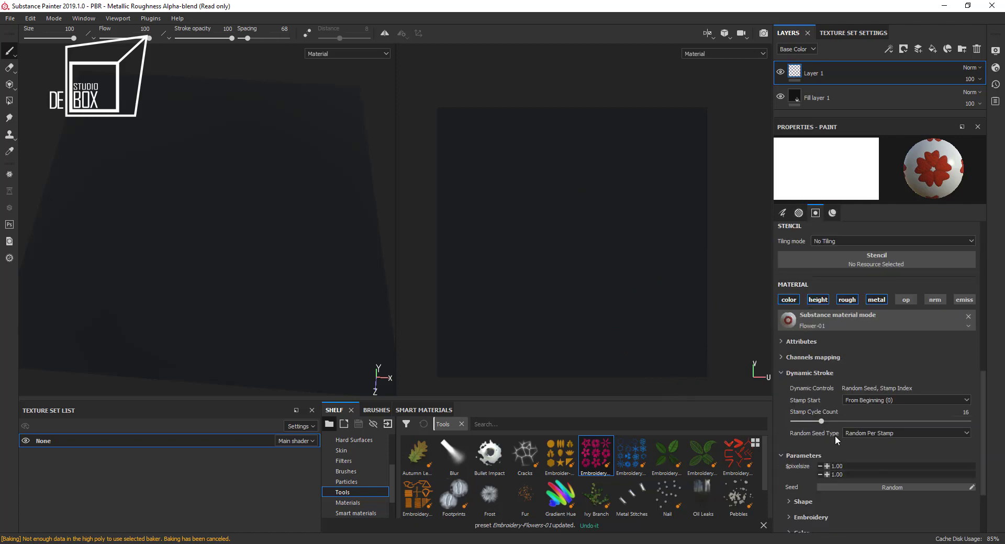
pyautogui.scroll(-3, 834, 436)
pyautogui.click(809, 432)
pyautogui.scroll(-1, 820, 441)
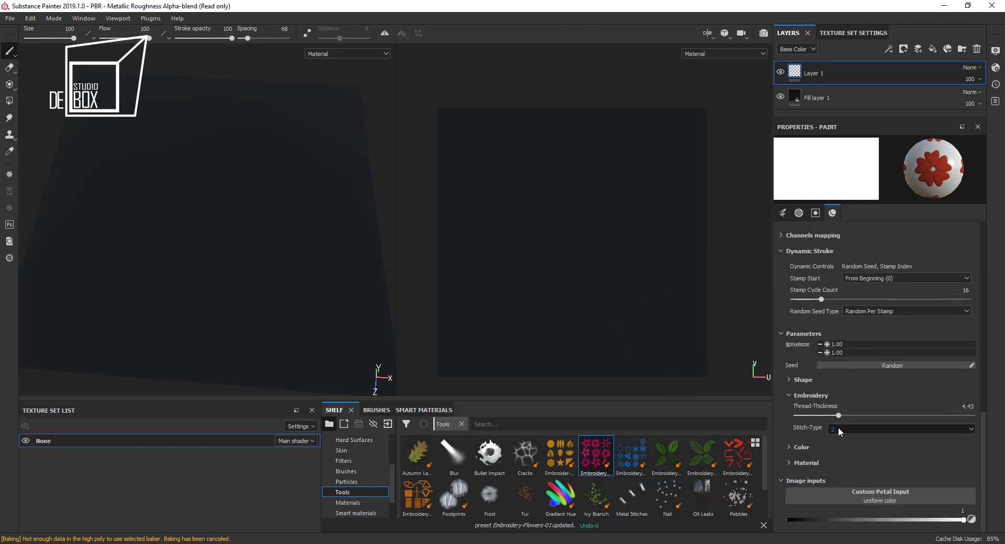
pyautogui.click(837, 430)
pyautogui.click(842, 450)
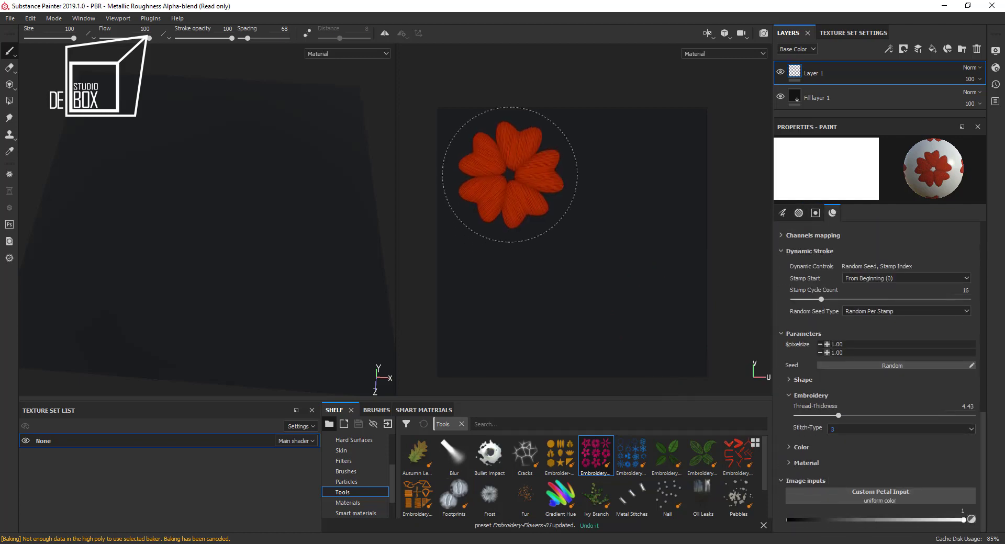
# Stamp four heart-petal flowers in a 2×2 grid using stitch types 3, 4, 6 and 10 (Symetrical).
pyautogui.click(509, 174)
pyautogui.click(854, 430)
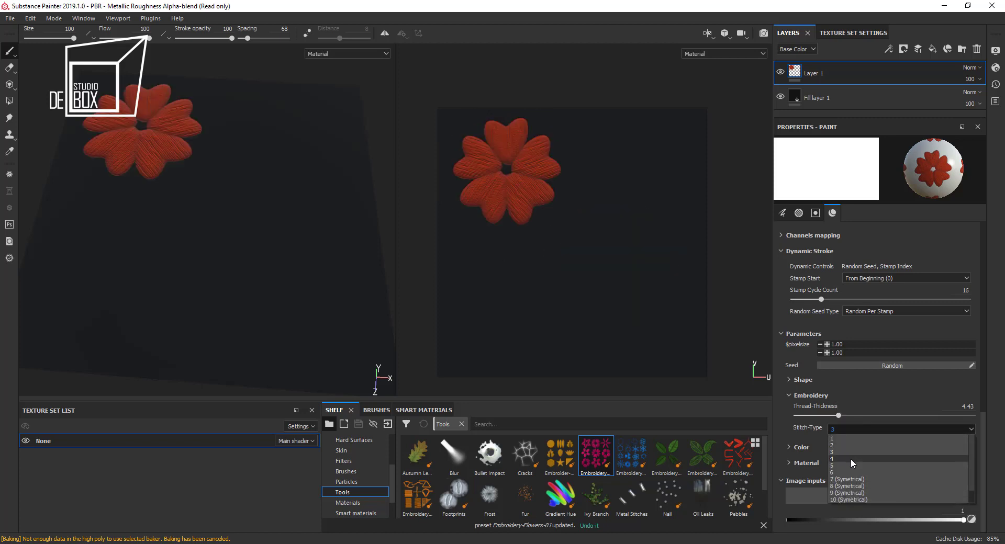
pyautogui.click(632, 275)
pyautogui.click(622, 174)
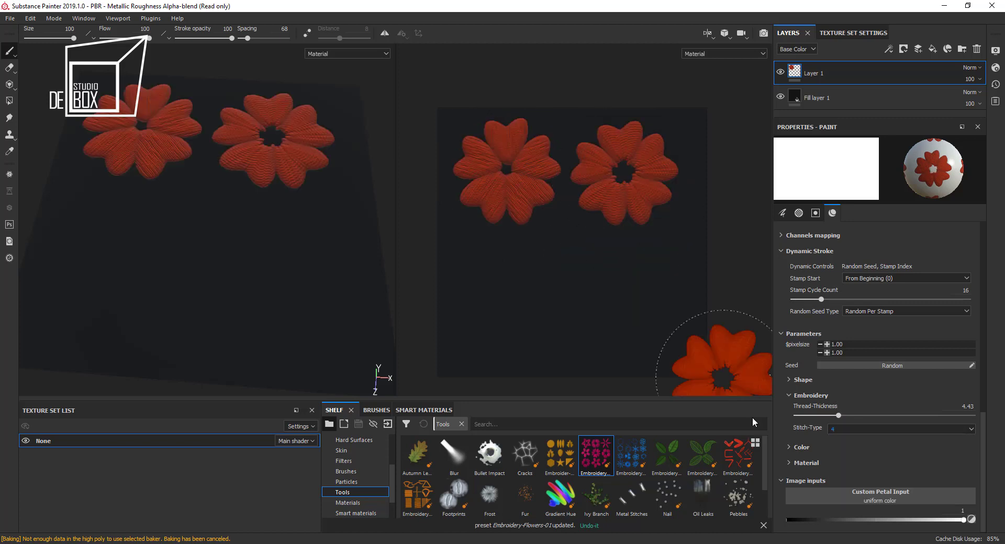
pyautogui.click(835, 432)
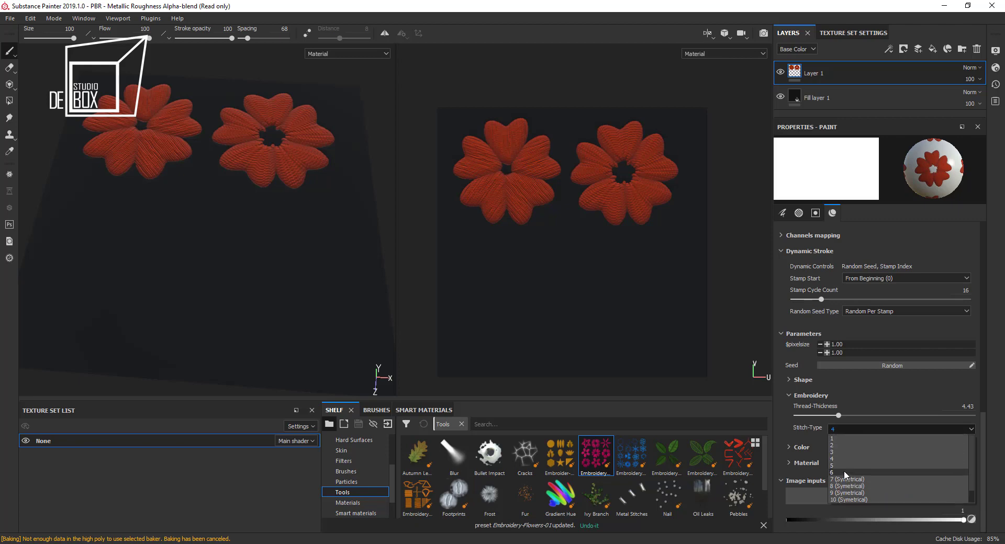
pyautogui.click(629, 356)
pyautogui.click(510, 291)
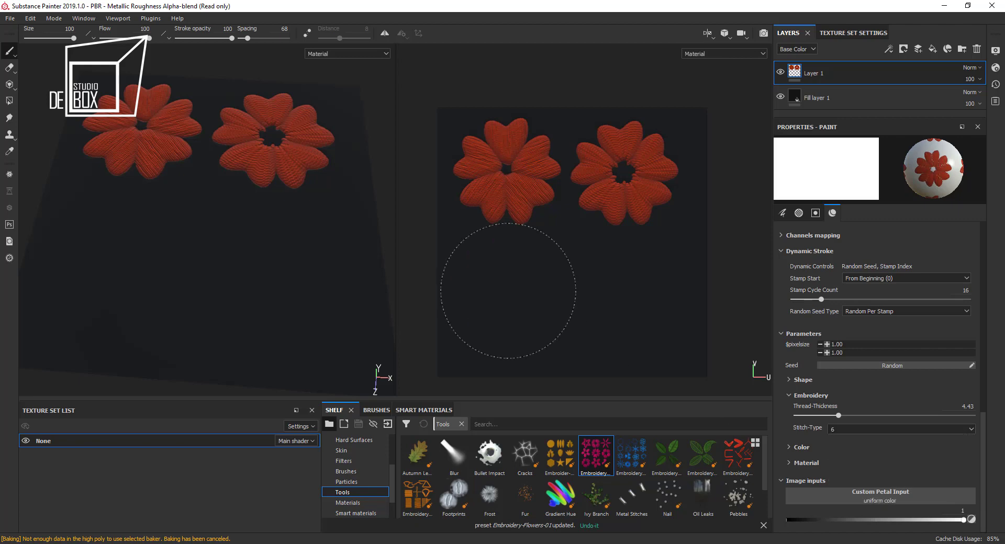
pyautogui.click(875, 429)
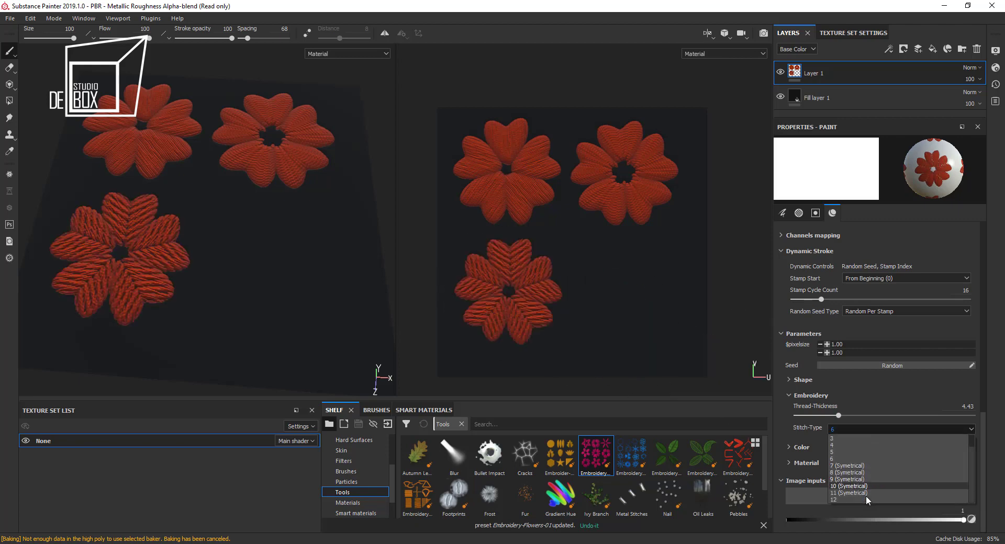
pyautogui.click(626, 303)
pyautogui.click(627, 300)
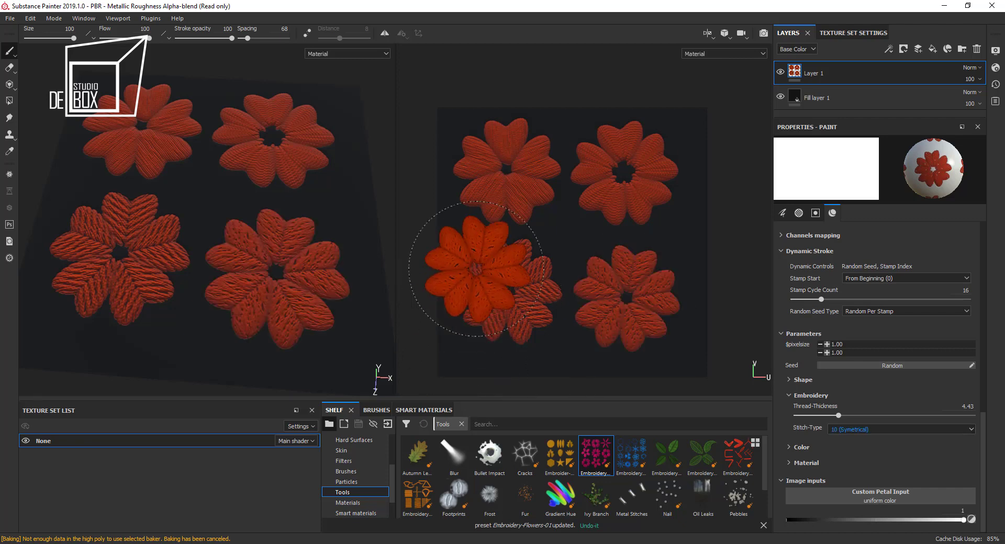
# Set the fixed thread colour to teal-green in the Color settings.
pyautogui.click(795, 447)
pyautogui.scroll(-1, 843, 461)
pyautogui.scroll(-2, 843, 462)
pyautogui.click(864, 377)
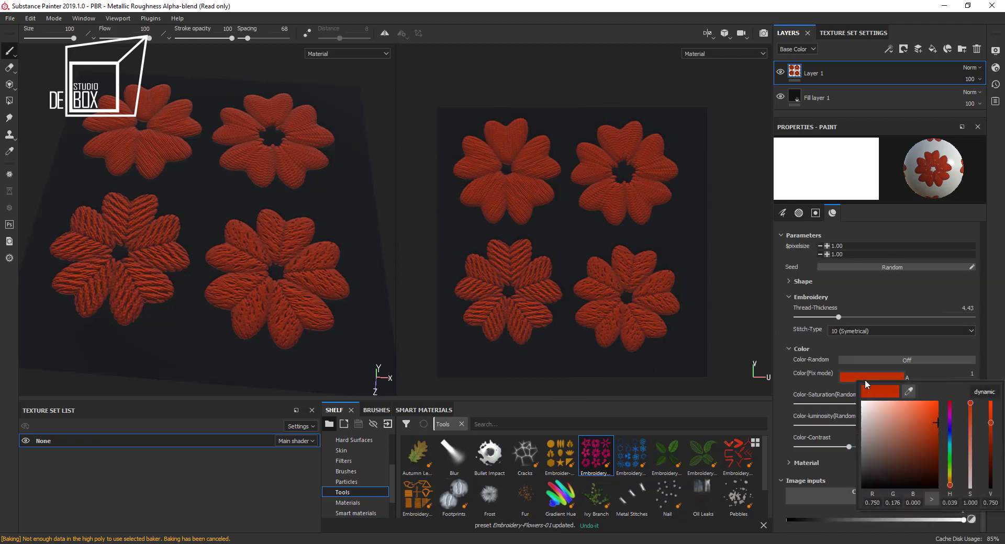
pyautogui.moveTo(949, 458); pyautogui.dragTo(949, 450)
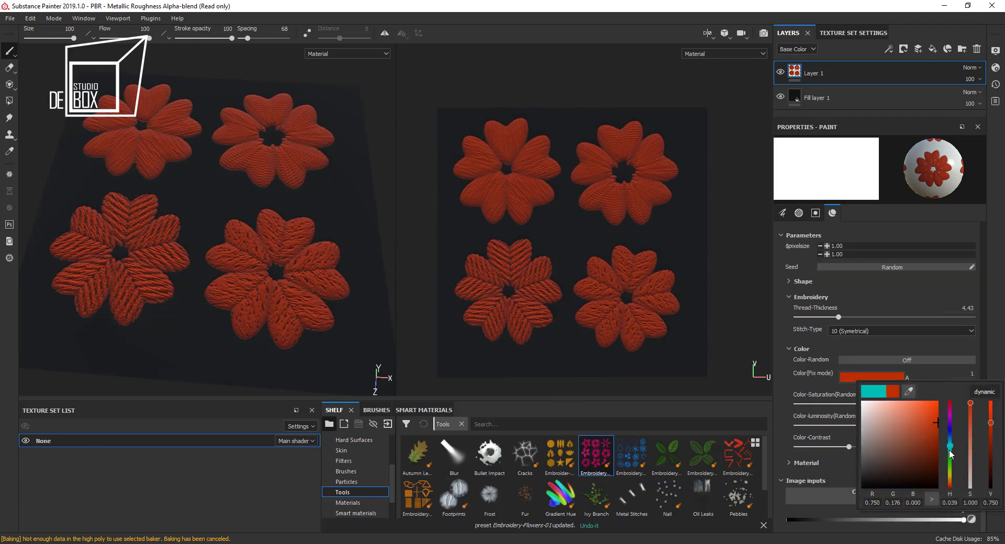
pyautogui.click(899, 427)
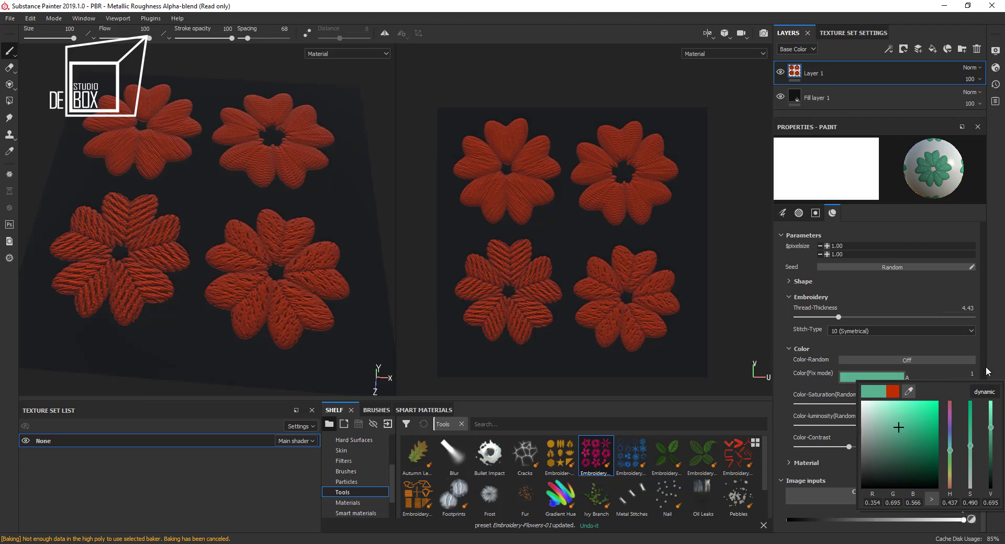
pyautogui.click(970, 356)
# Stamp a size 38.46 teal flower in the lower-right flower, then delete Layer 1.
pyautogui.scroll(4, 912, 335)
pyautogui.scroll(5, 912, 335)
pyautogui.scroll(4, 912, 334)
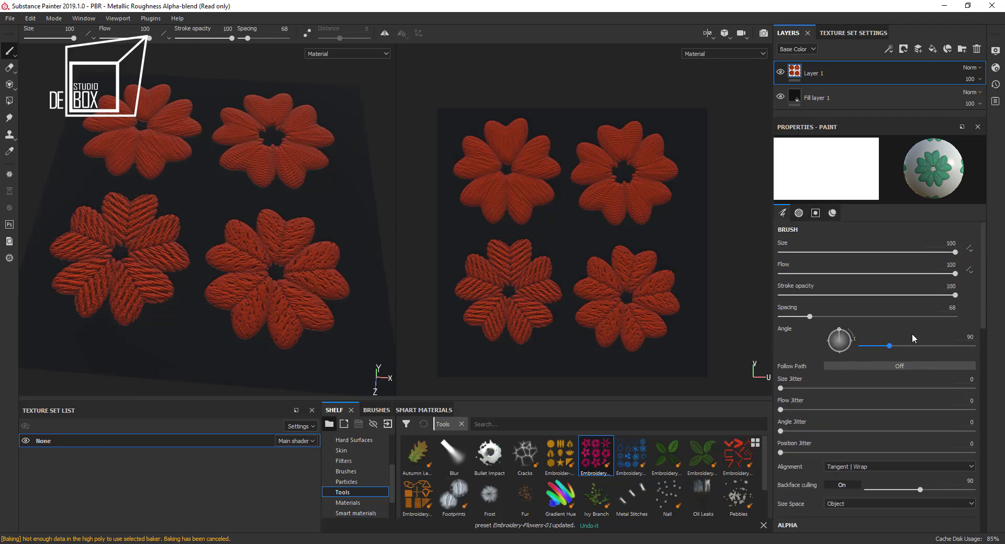
pyautogui.moveTo(900, 254); pyautogui.dragTo(887, 252)
pyautogui.click(623, 300)
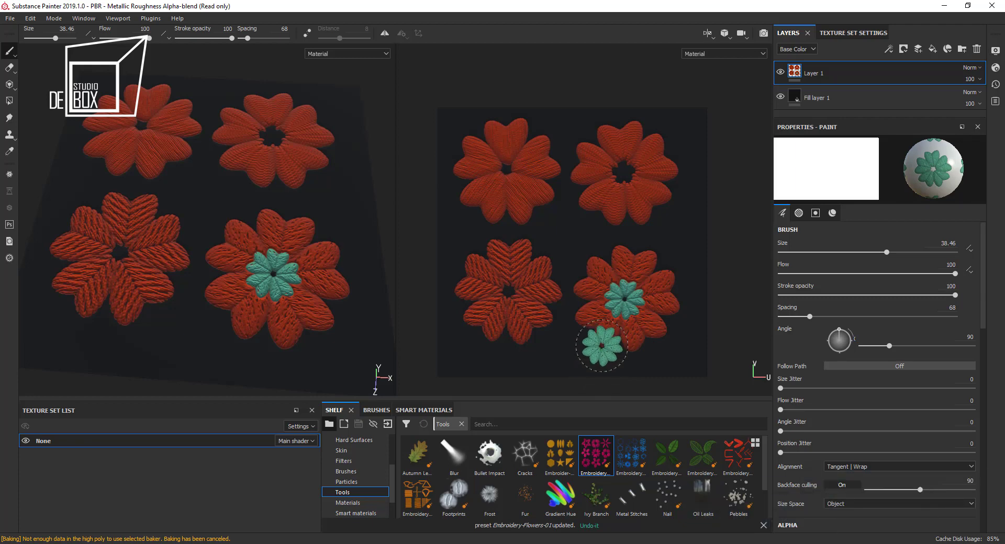
pyautogui.click(977, 49)
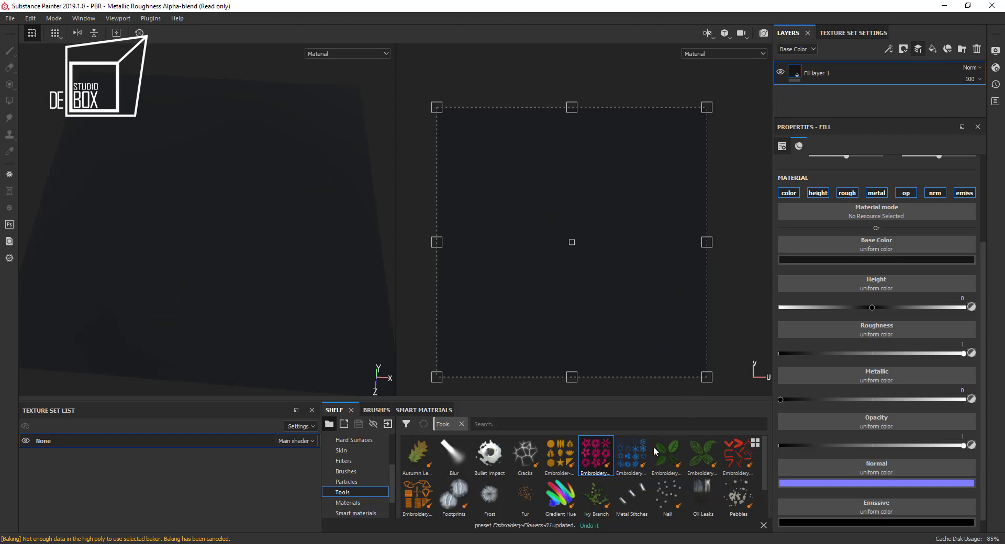
# Stamp a five-armed outline flower near the top of the plane.
pyautogui.hotkey('ctrl', 'z')
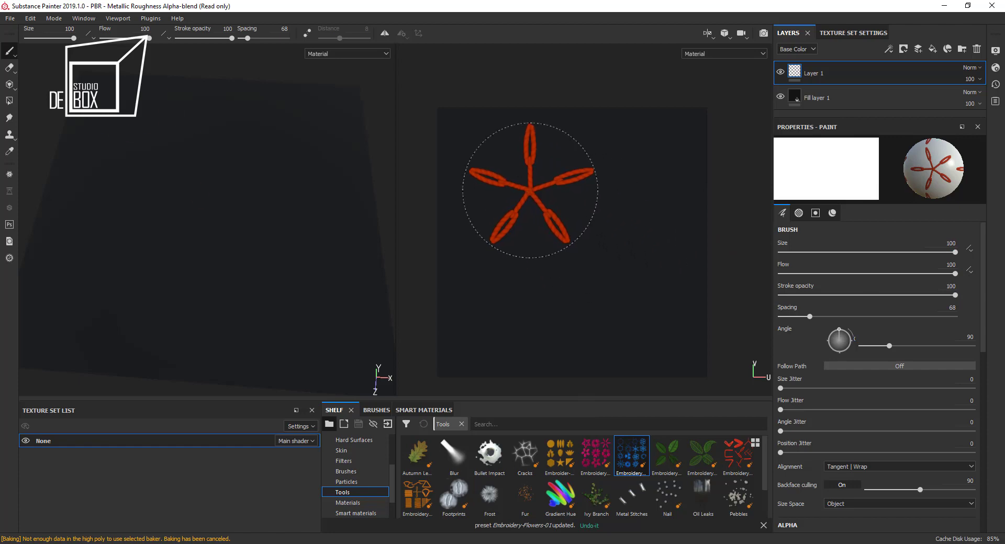
pyautogui.click(530, 190)
pyautogui.scroll(-3, 942, 397)
pyautogui.scroll(-5, 941, 396)
pyautogui.scroll(-5, 942, 396)
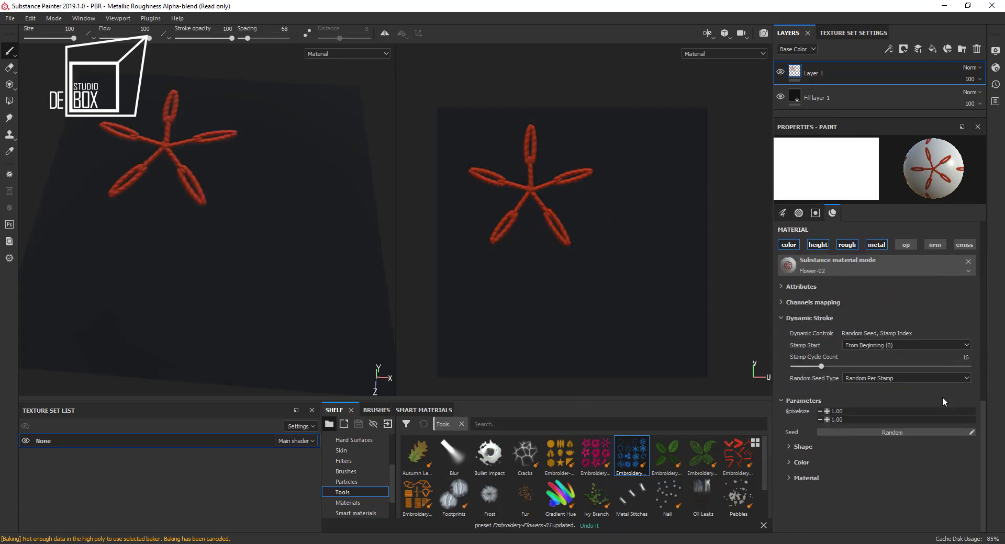
# Use petal type 14 for a pentagon flower, then a star flower with petals at 90°.
pyautogui.click(802, 446)
pyautogui.scroll(-3, 811, 447)
pyautogui.click(860, 365)
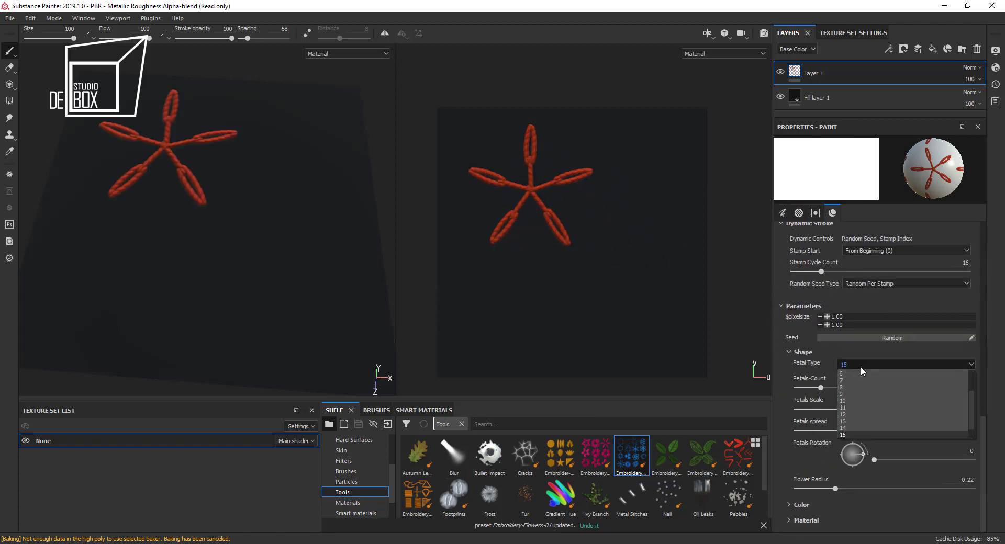
pyautogui.click(862, 412)
pyautogui.moveTo(599, 226); pyautogui.dragTo(645, 173)
pyautogui.click(851, 437)
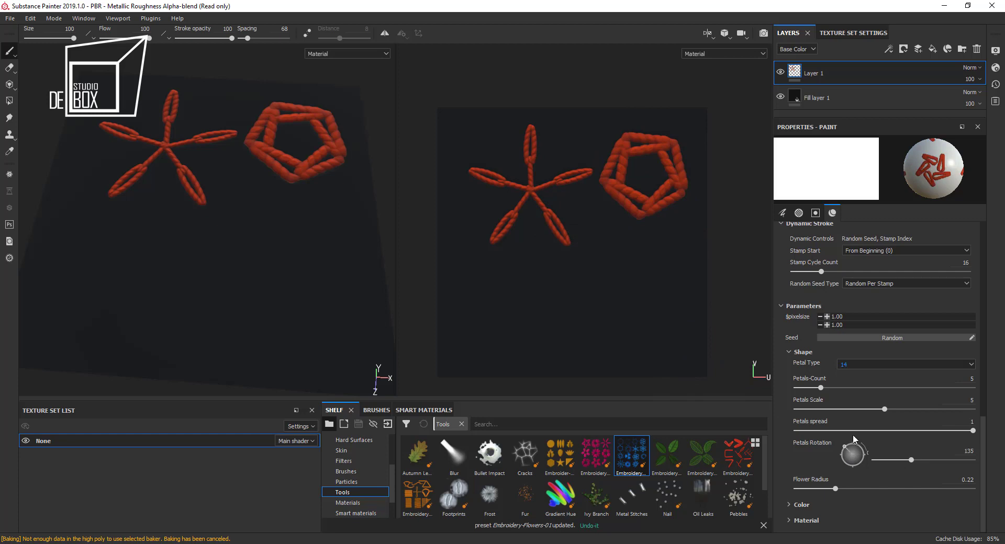
pyautogui.click(637, 291)
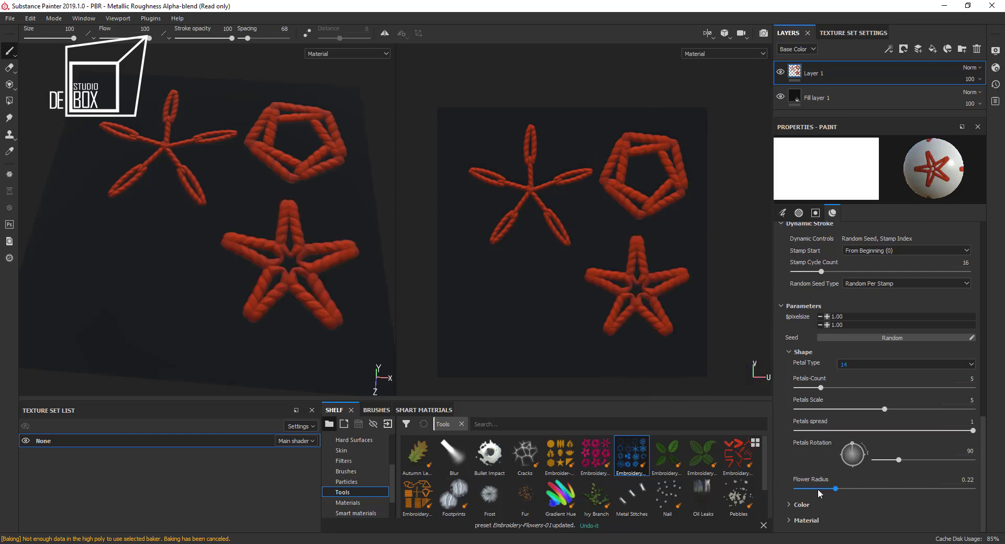
# Set petal type 10, rotation 0 and radius 0.34, then stamp a dashed five-petal outline.
pyautogui.click(864, 365)
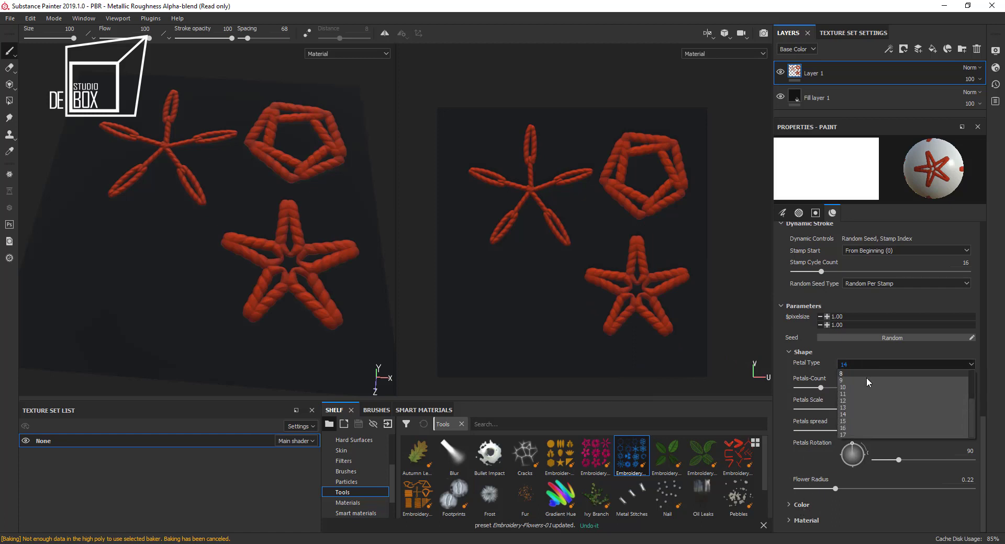
pyautogui.click(865, 387)
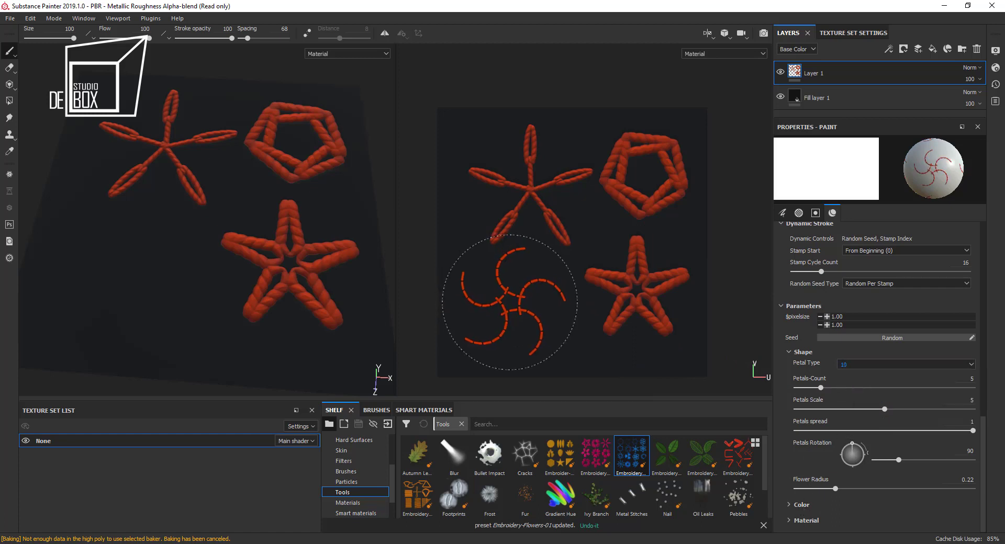
pyautogui.click(870, 453)
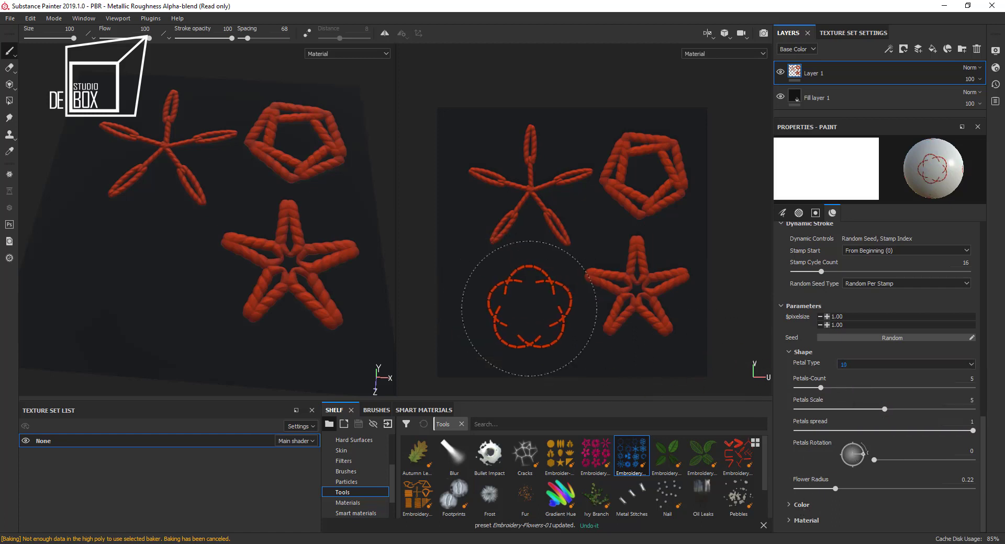
pyautogui.click(844, 489)
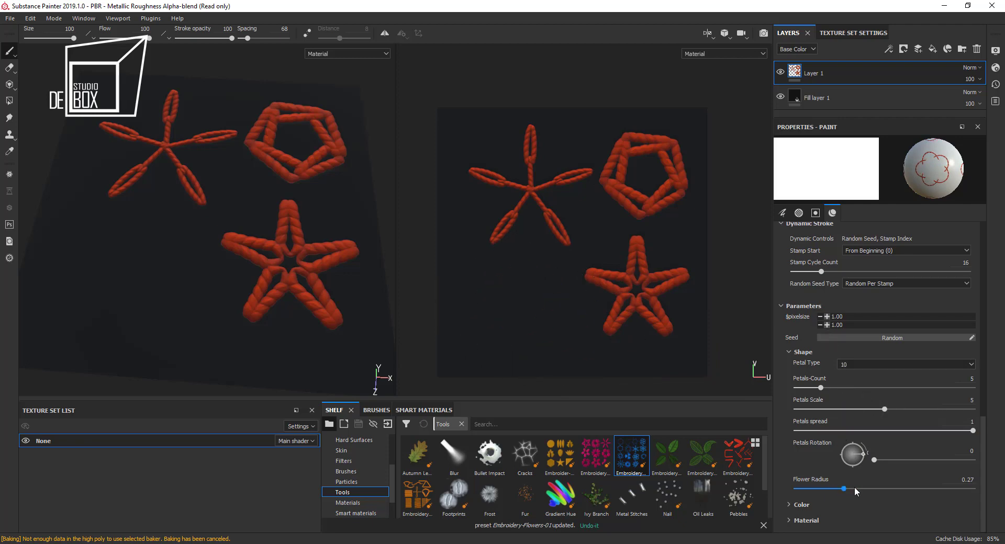
pyautogui.click(855, 488)
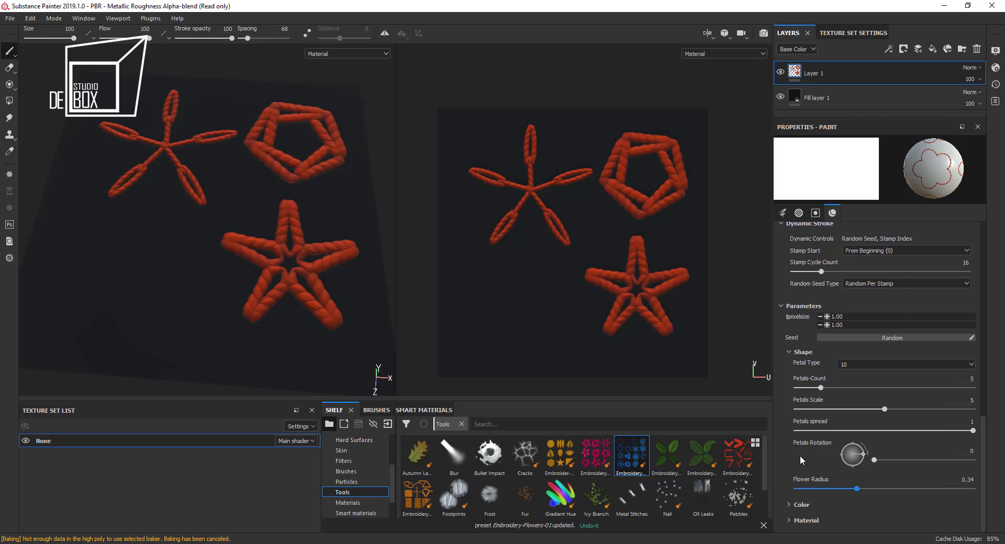
pyautogui.click(518, 308)
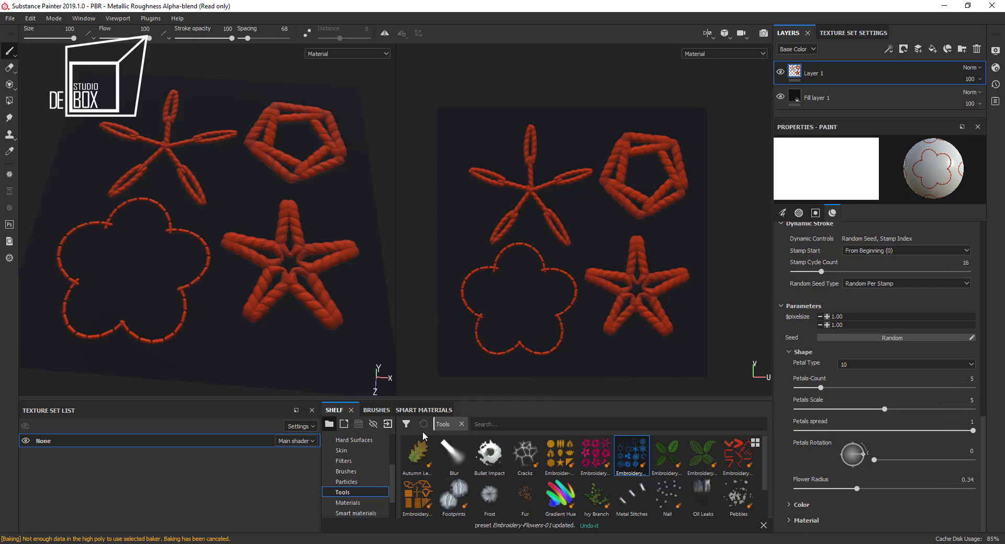
# Try petal type 16 with radius 0.29 and petal scale 4.61, undoing each test flower.
pyautogui.click(849, 362)
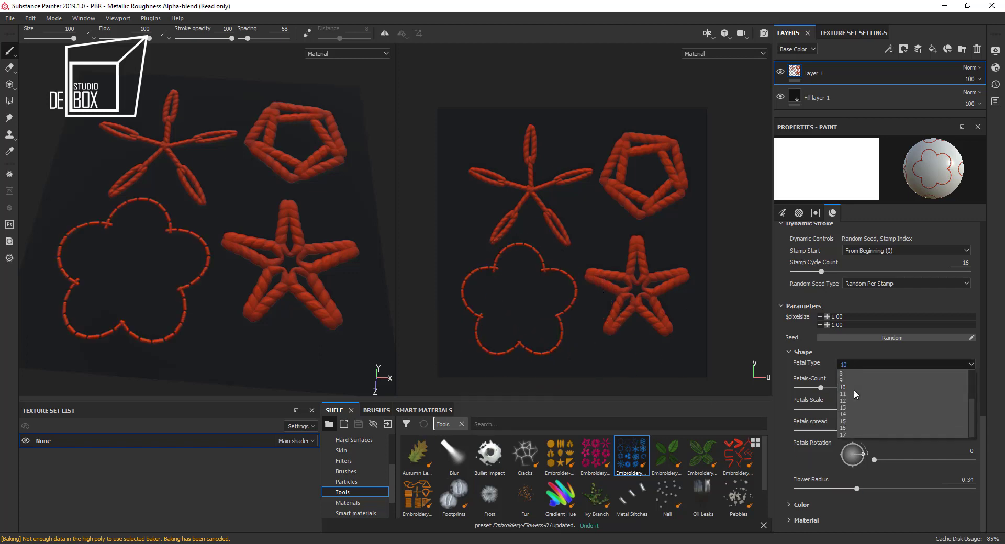
pyautogui.click(842, 427)
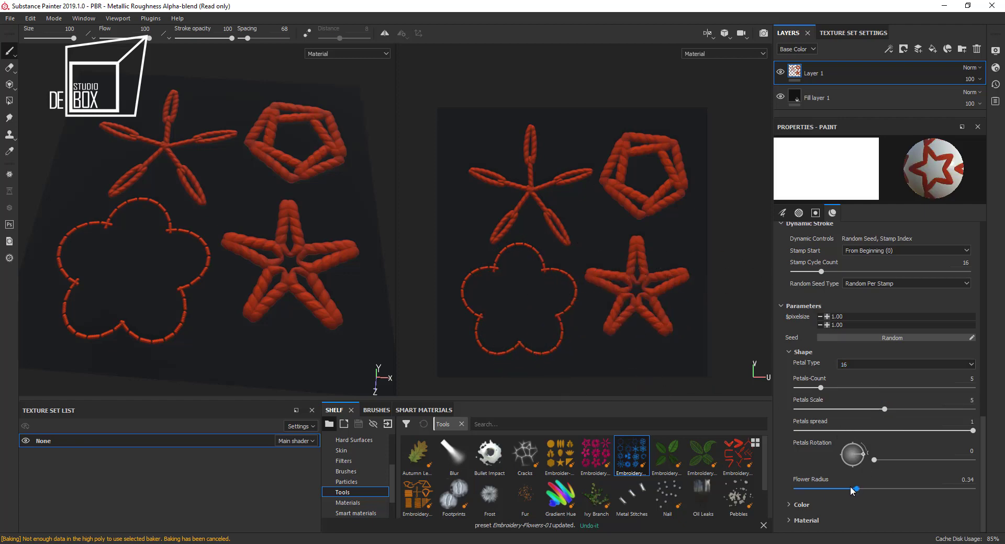
pyautogui.moveTo(849, 486); pyautogui.dragTo(847, 487)
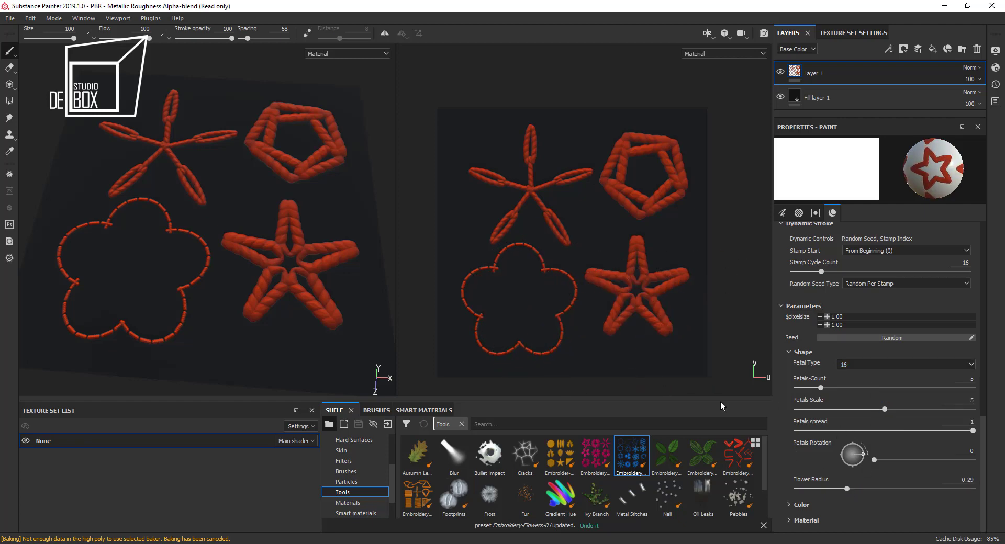
pyautogui.click(517, 295)
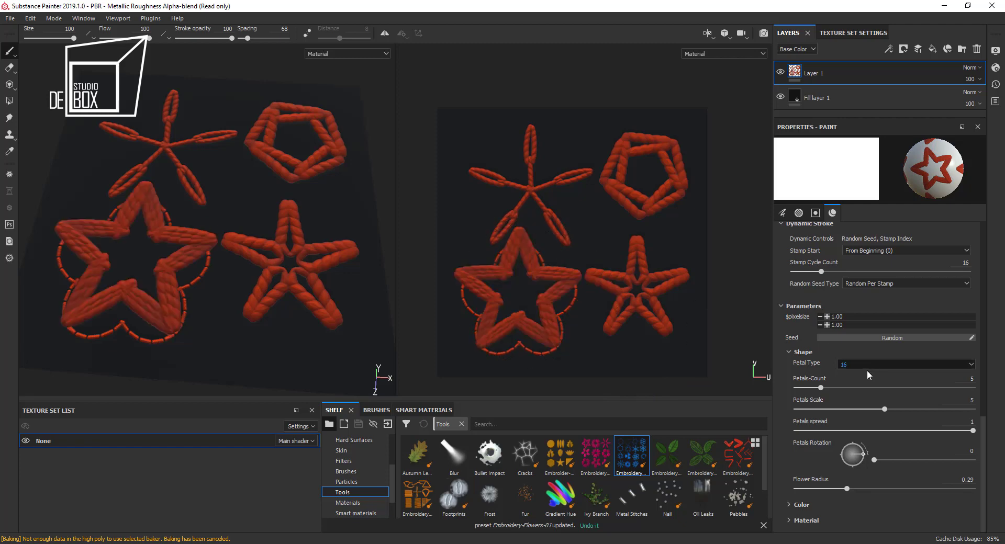
pyautogui.press('Return')
pyautogui.moveTo(884, 408); pyautogui.dragTo(877, 409)
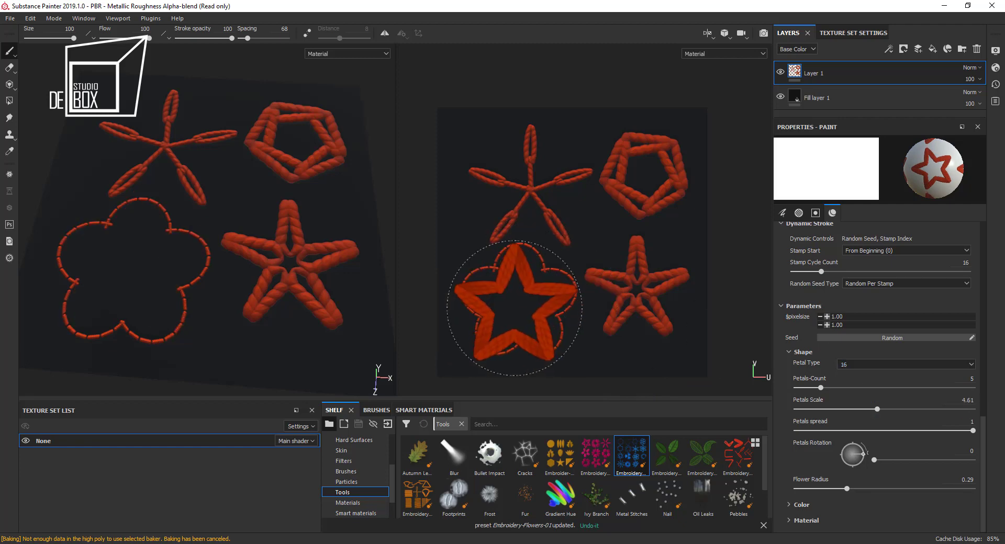
pyautogui.click(518, 312)
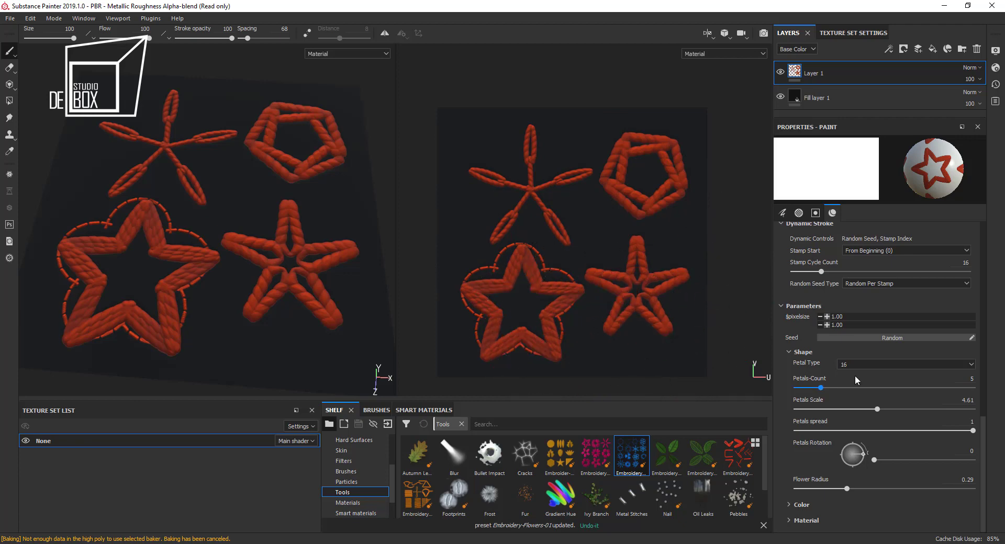
pyautogui.hotkey('ctrl', 'z')
# Switch to petal type 6, test and undo a fan-petal flower, then delete the flower layer.
pyautogui.click(869, 366)
pyautogui.scroll(3, 862, 390)
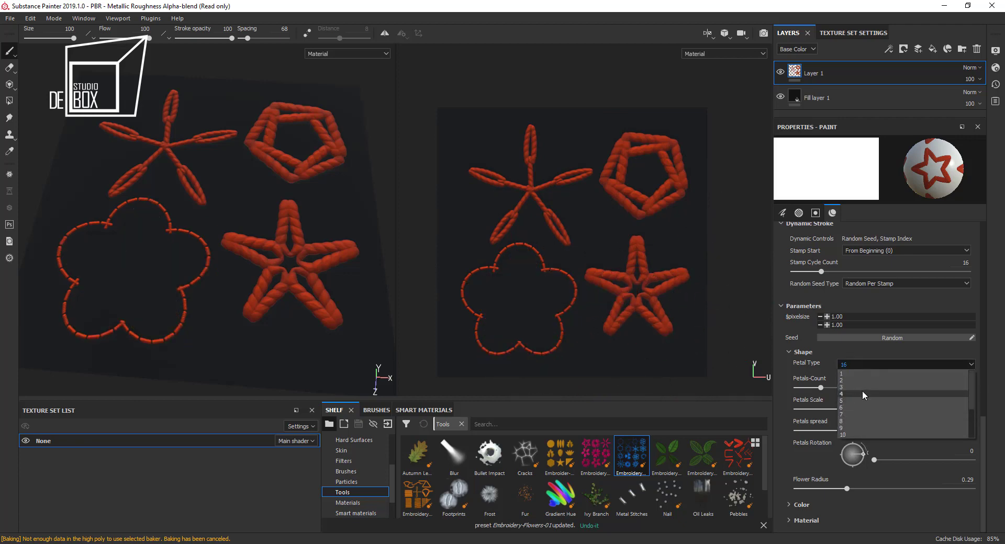
pyautogui.click(551, 321)
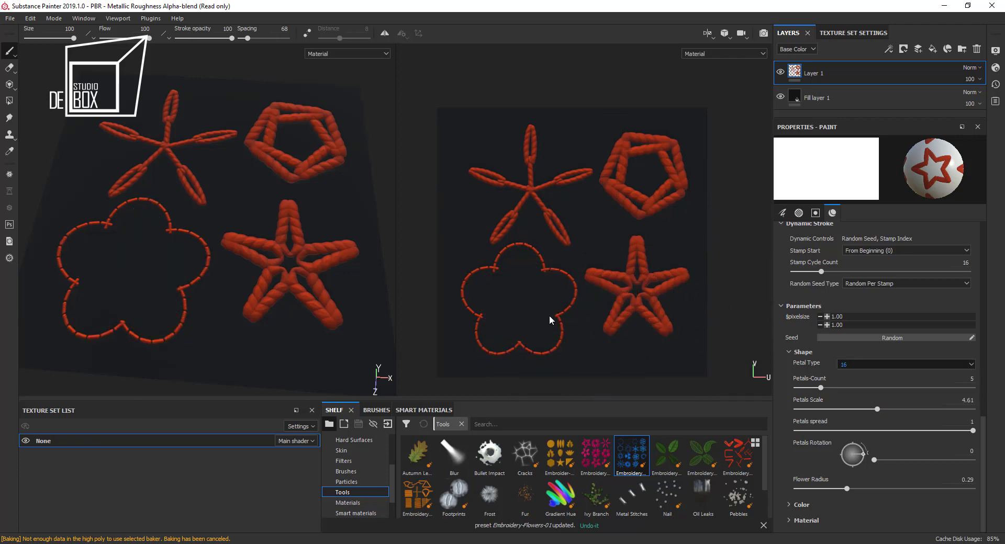
pyautogui.click(519, 298)
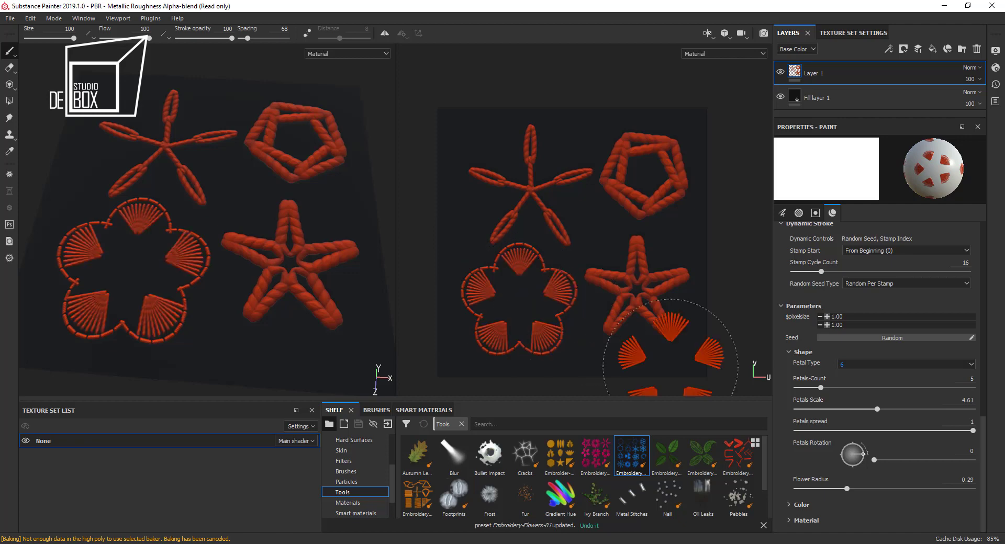
pyautogui.hotkey('ctrl', 'z')
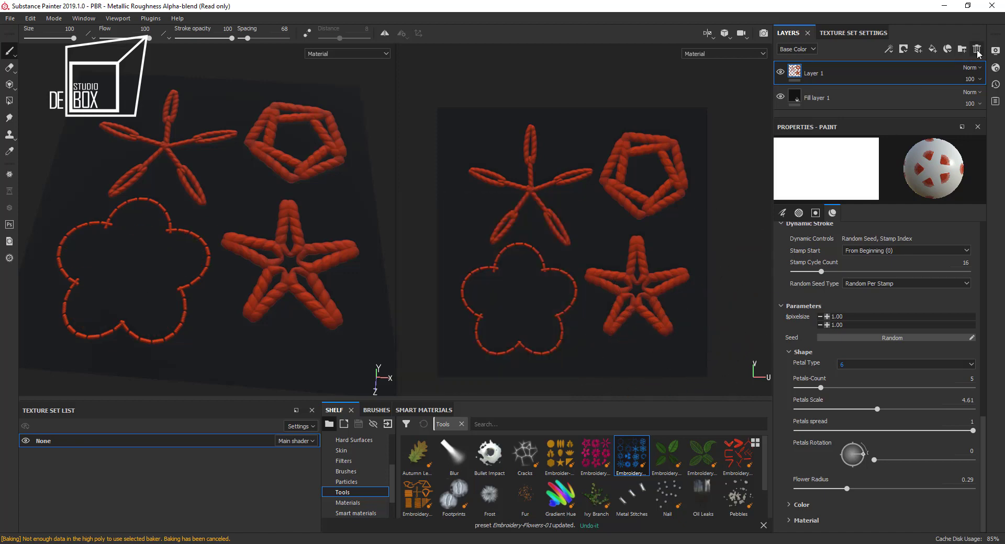
pyautogui.click(977, 52)
# Add a new paint layer and load the green leaf embroidery preset at size 92.56.
pyautogui.click(918, 49)
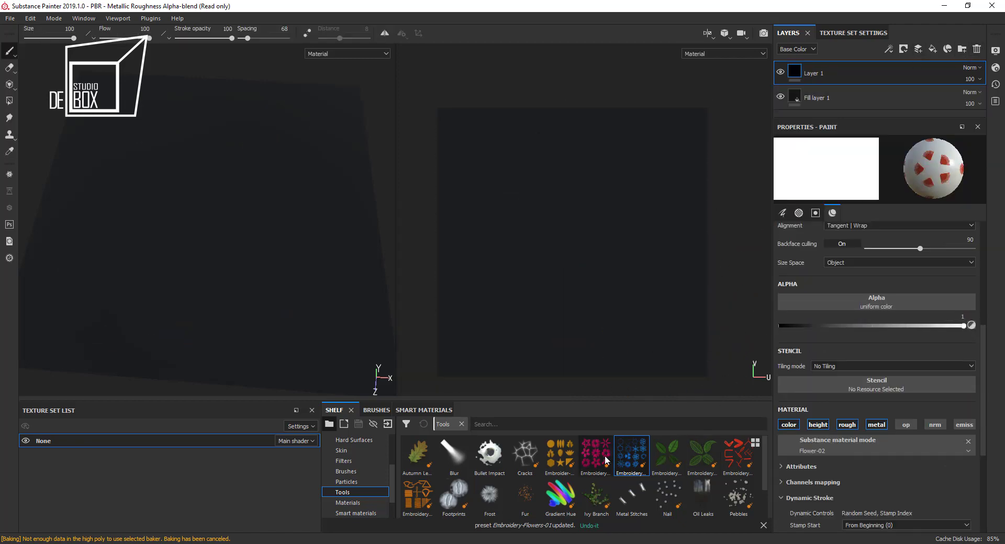
pyautogui.click(670, 463)
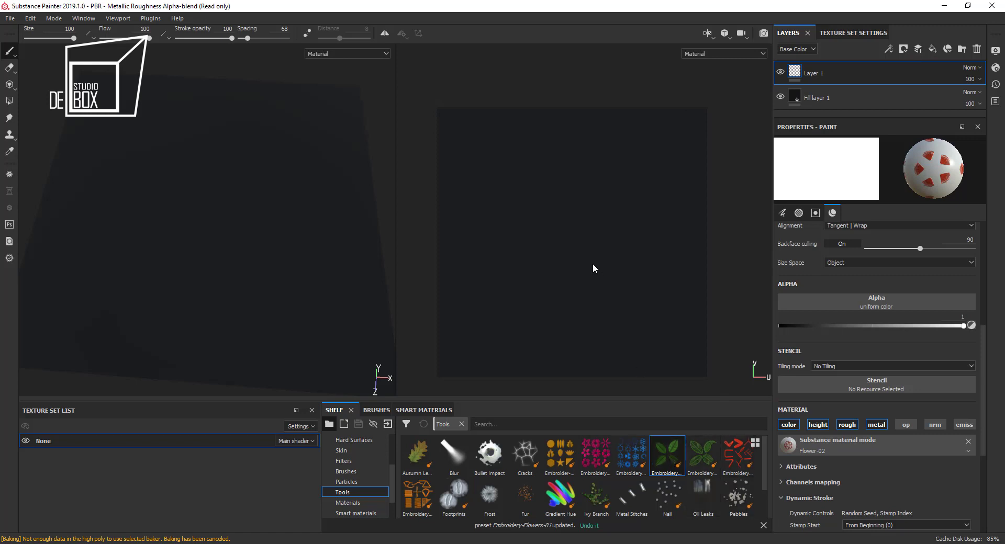
pyautogui.scroll(5, 852, 339)
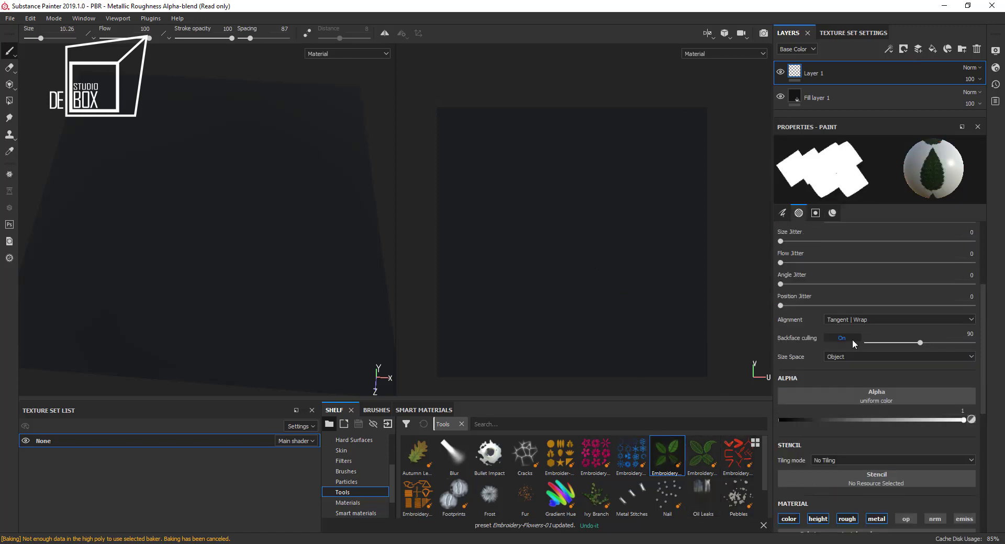
pyautogui.moveTo(855, 253); pyautogui.dragTo(870, 252)
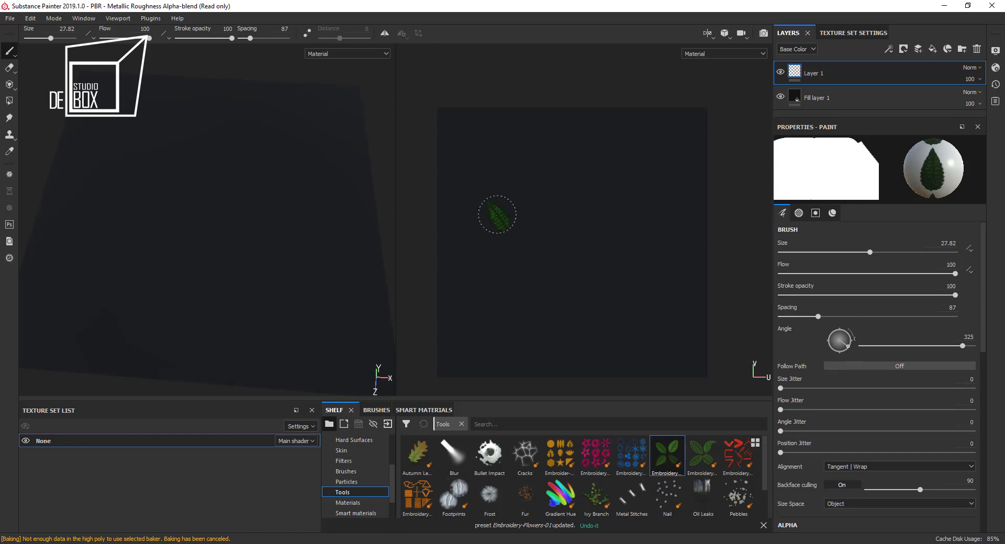
pyautogui.moveTo(939, 252); pyautogui.dragTo(948, 252)
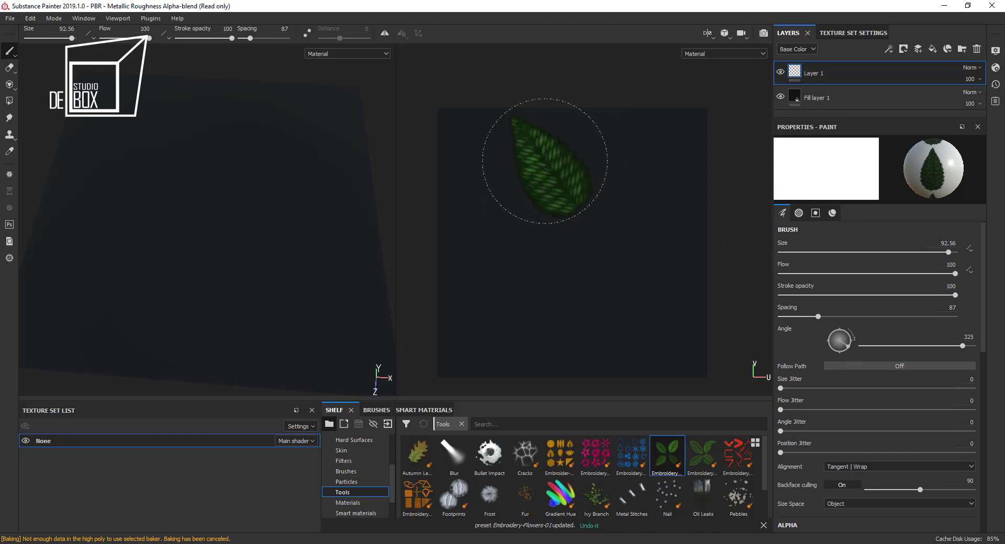
pyautogui.click(494, 180)
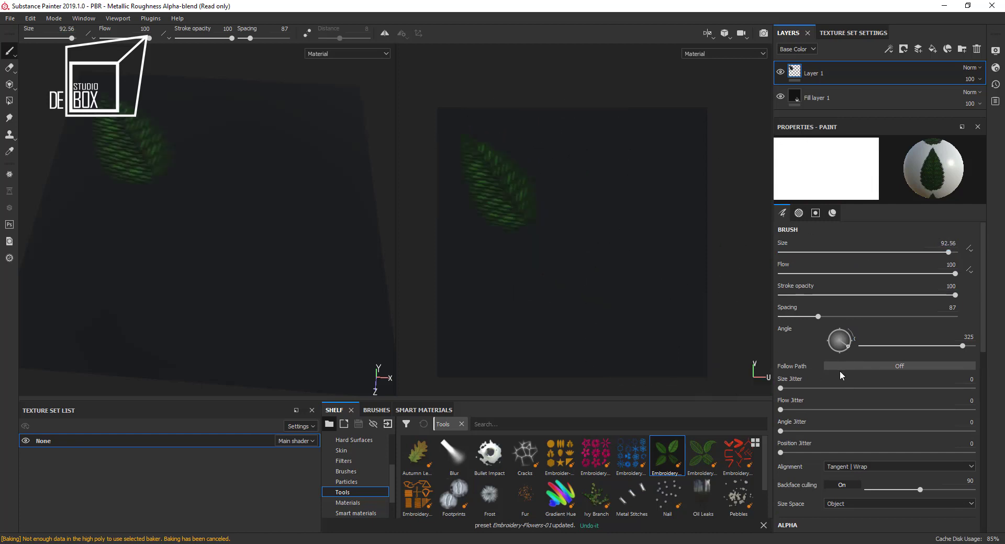
pyautogui.hotkey('ctrl', 'z')
# Lighten the leaf stitch colour and shift its hue toward yellow-green.
pyautogui.scroll(-4, 909, 447)
pyautogui.scroll(-3, 909, 447)
pyautogui.scroll(-3, 909, 450)
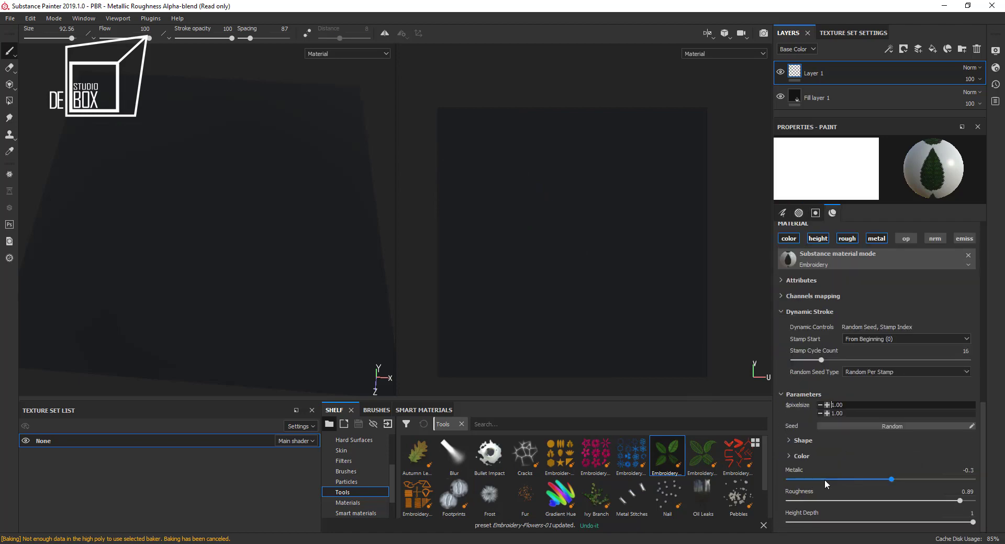
pyautogui.click(801, 456)
pyautogui.scroll(-2, 844, 462)
pyautogui.click(849, 428)
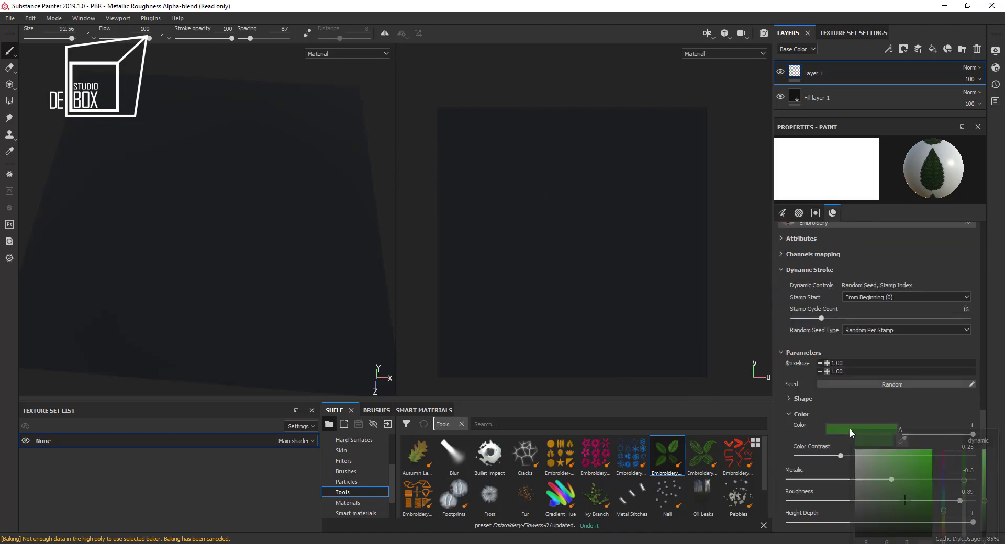
pyautogui.click(887, 467)
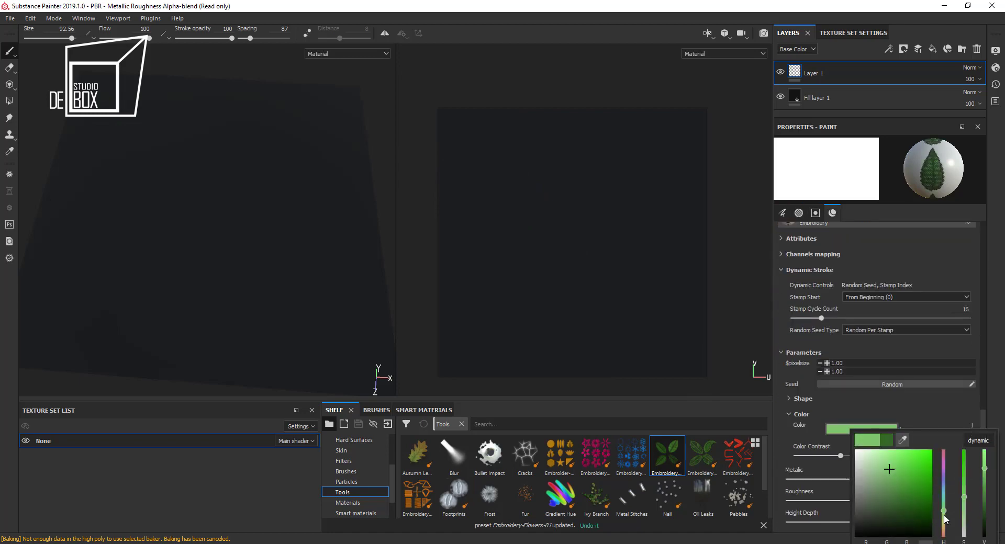
pyautogui.moveTo(943, 516); pyautogui.dragTo(942, 513)
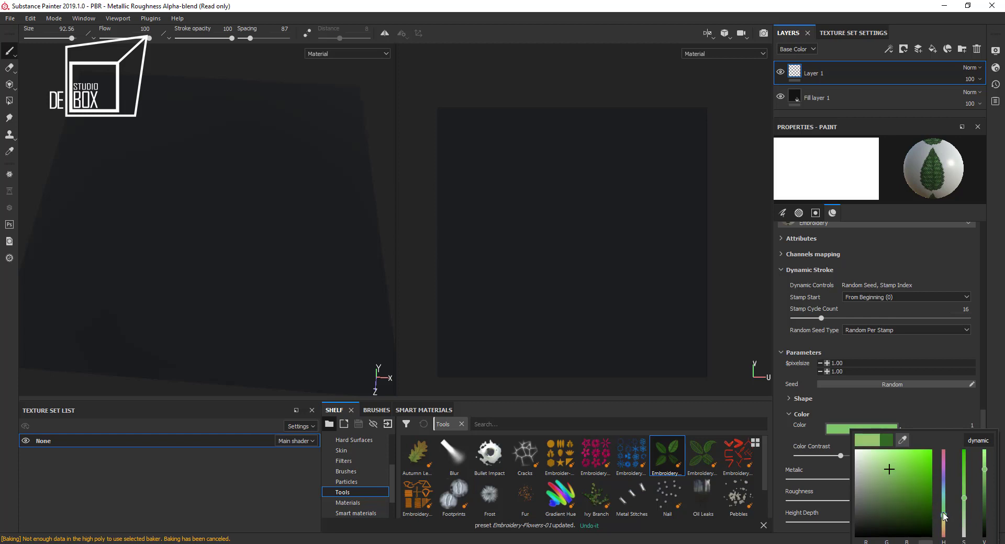
pyautogui.click(898, 477)
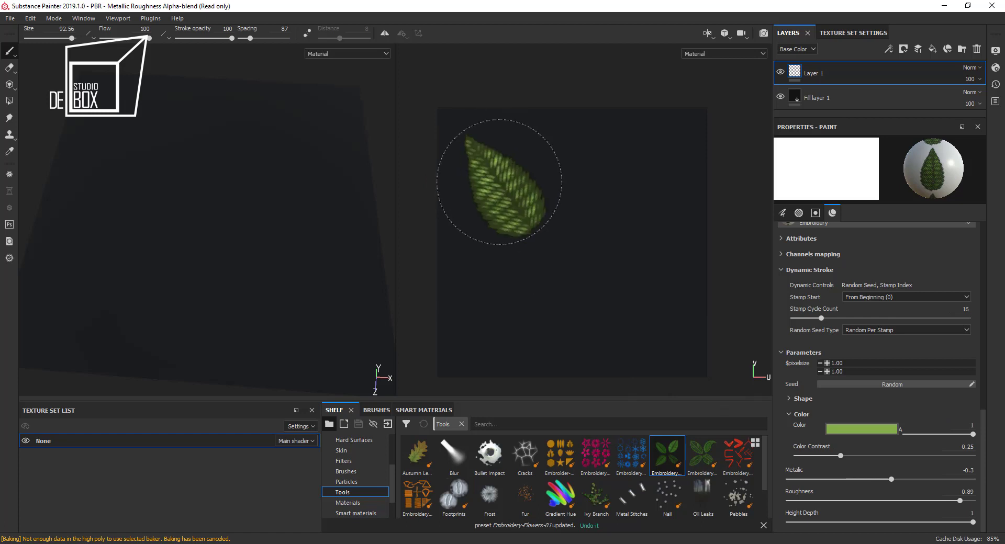
# Set leaf shape 1 and embroidery type 2, stamping test leaves before and after.
pyautogui.click(498, 174)
pyautogui.click(811, 400)
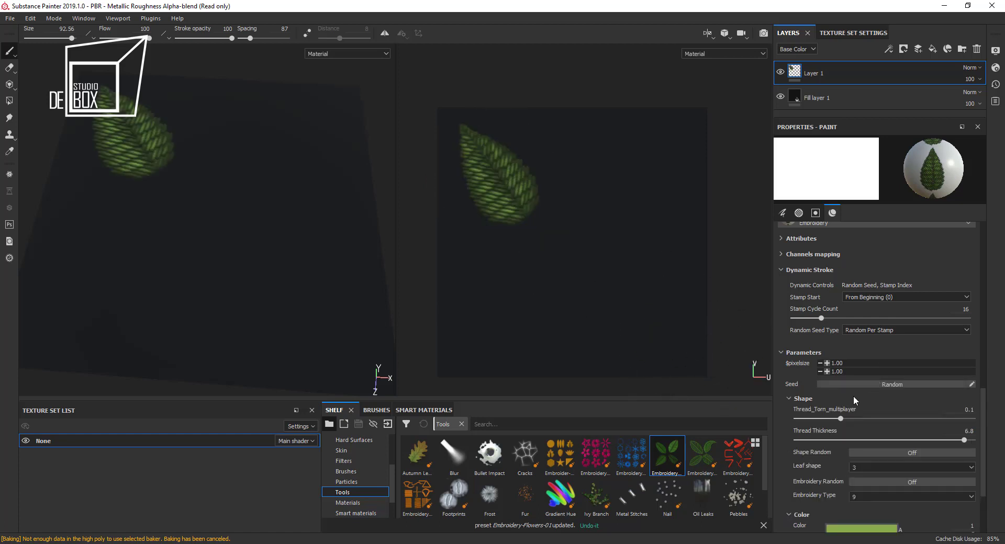
pyautogui.scroll(-3, 853, 396)
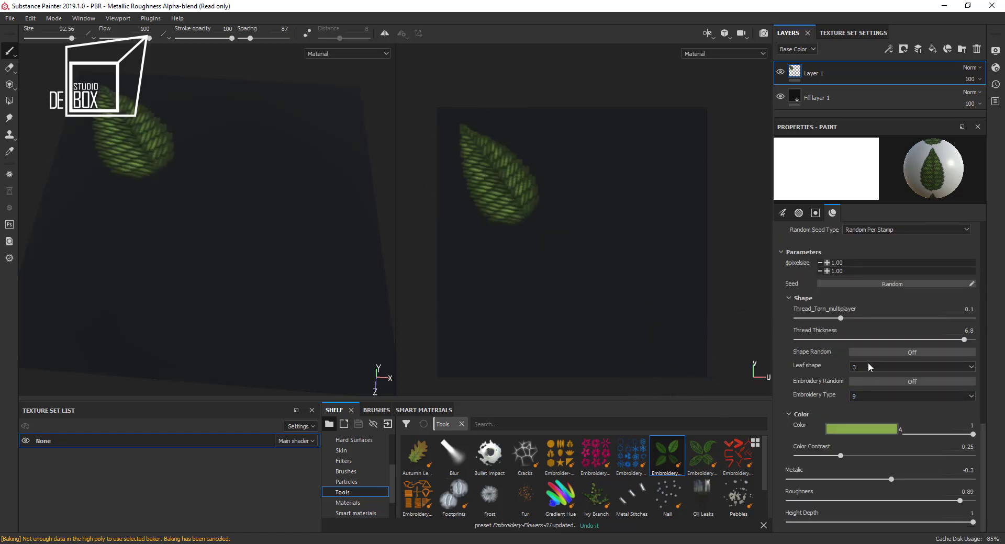
pyautogui.click(868, 366)
pyautogui.click(860, 375)
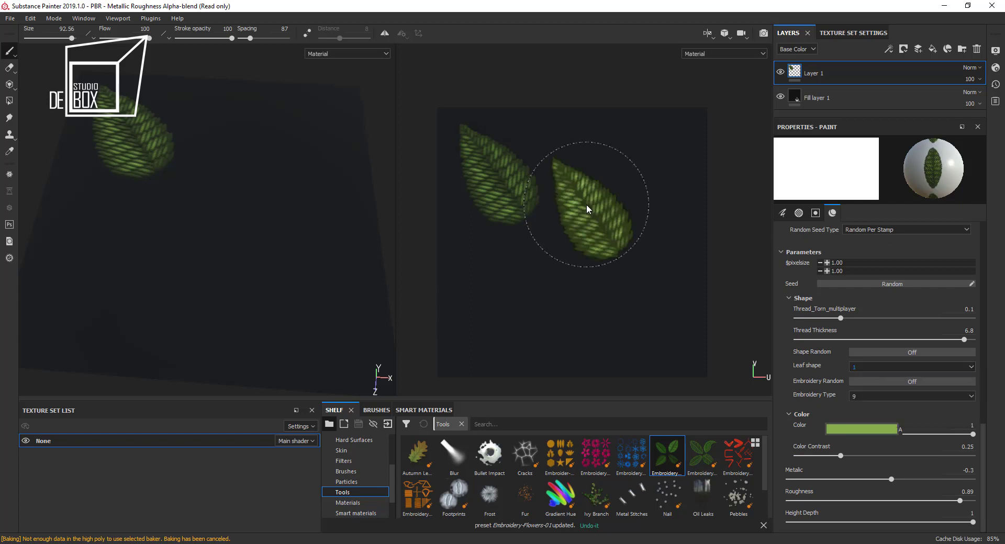
pyautogui.click(877, 397)
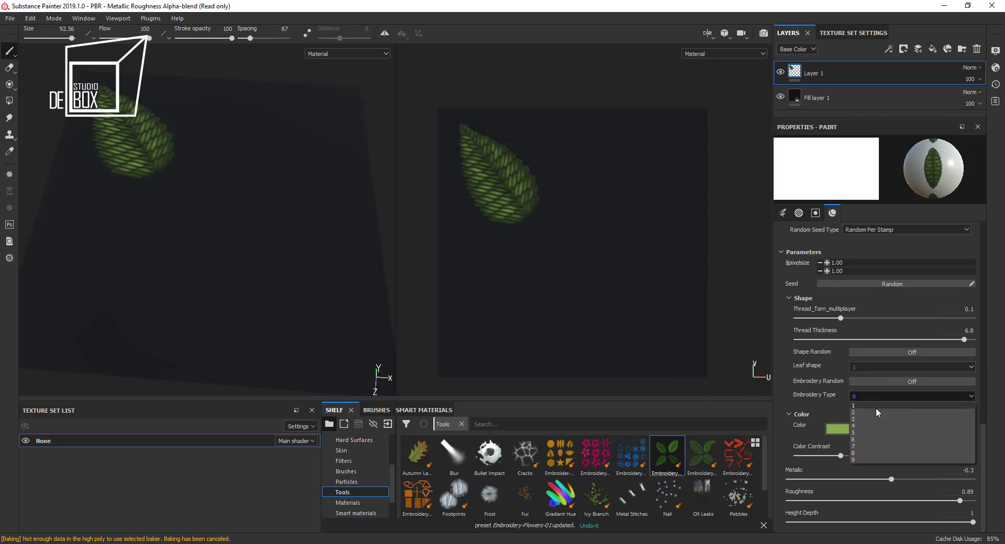
pyautogui.click(875, 407)
pyautogui.click(595, 220)
pyautogui.click(576, 183)
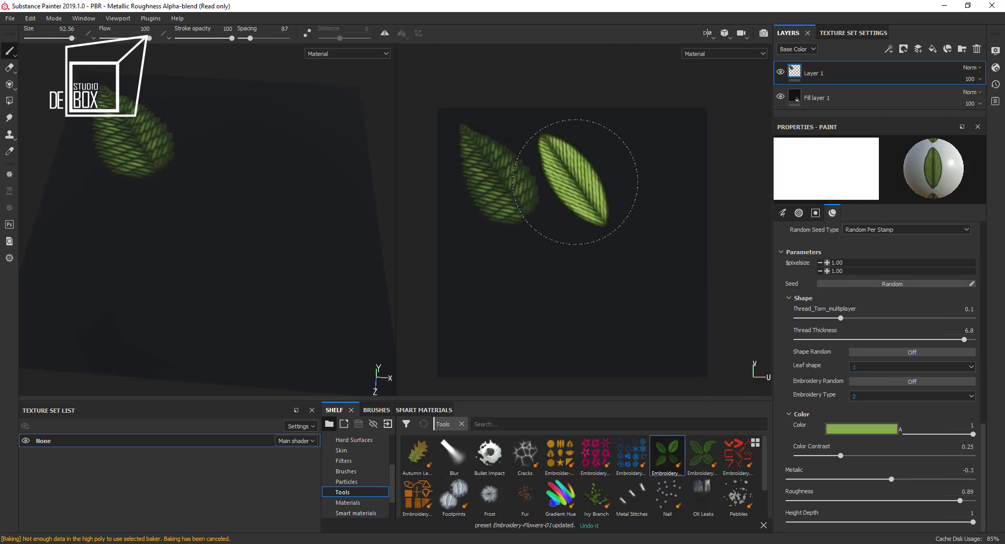
# Switch to embroidery type 1 and stamp a third test leaf below the second.
pyautogui.click(858, 367)
pyautogui.click(859, 377)
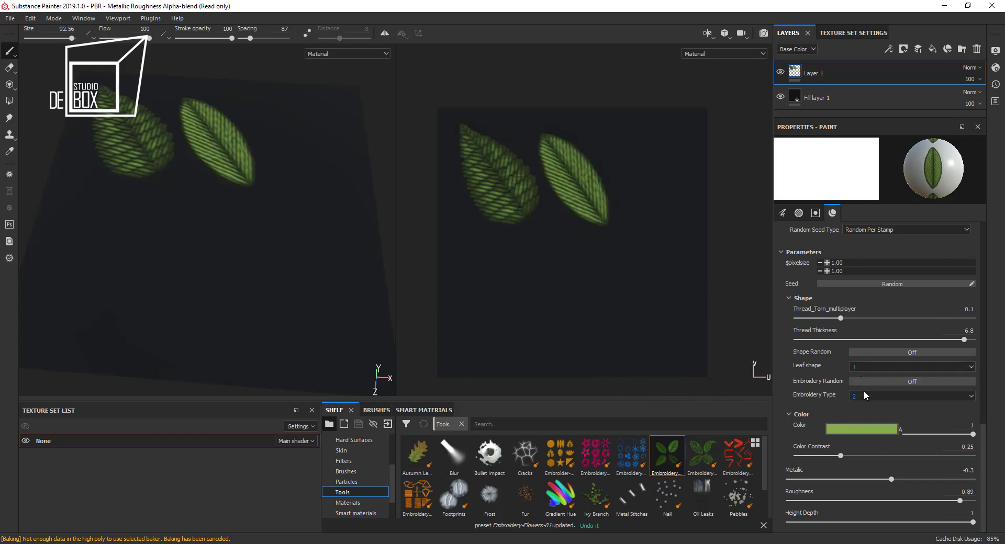
pyautogui.click(863, 396)
pyautogui.click(860, 413)
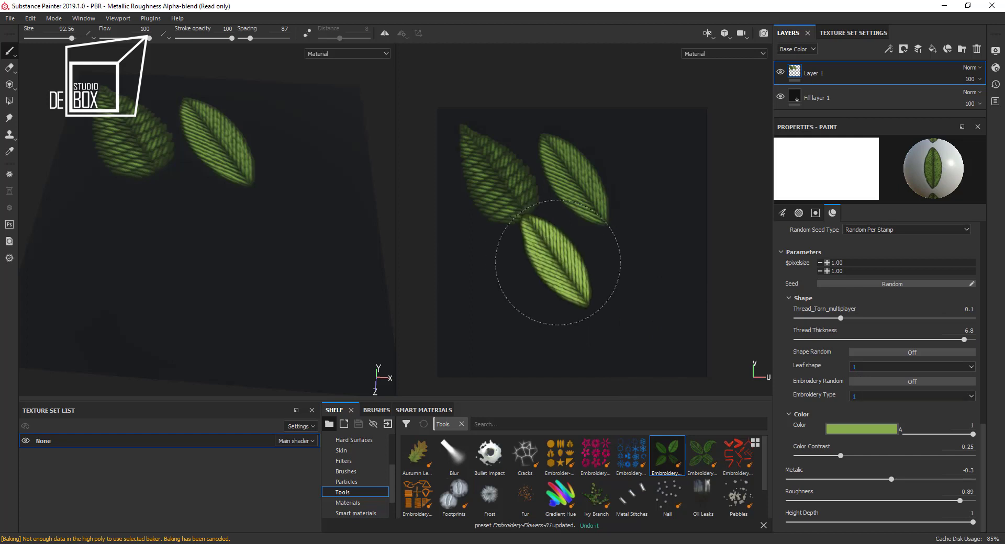
pyautogui.click(560, 278)
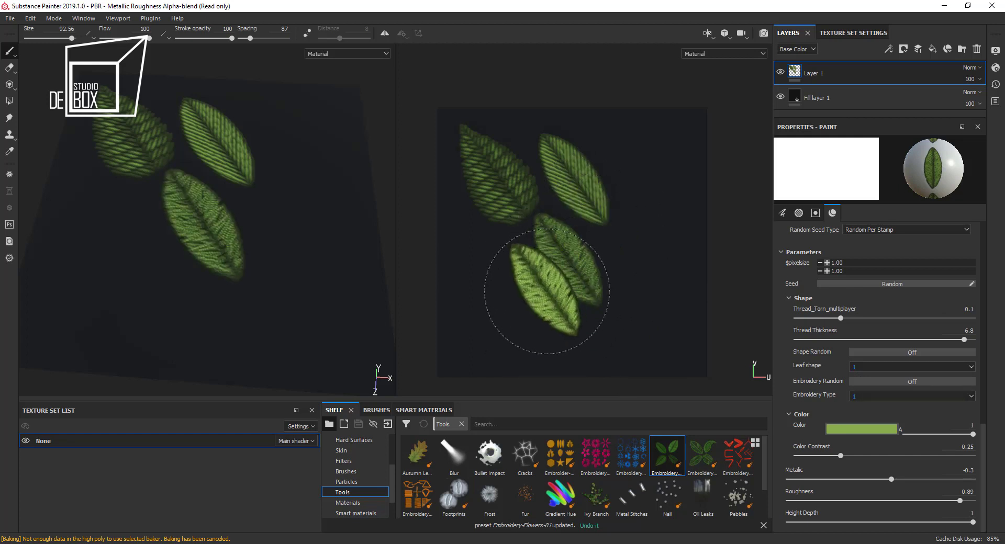
# Set embroidery type 3, undo all test leaves, and turn on random leaf shapes.
pyautogui.click(870, 396)
pyautogui.click(861, 420)
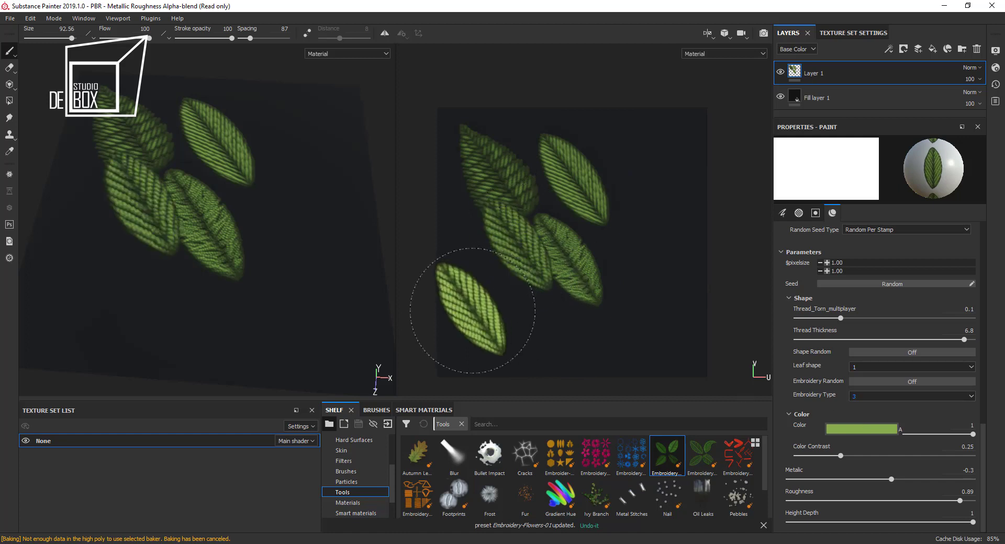
pyautogui.hotkey('ctrl', 'z')
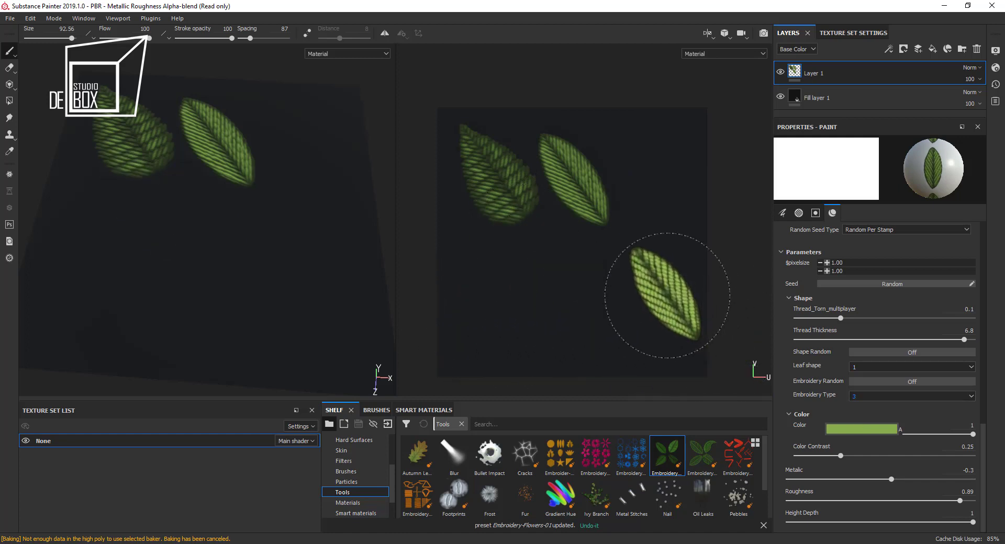
pyautogui.hotkey('ctrl', 'z')
pyautogui.hotkey('ctrl', 'z')
pyautogui.click(861, 382)
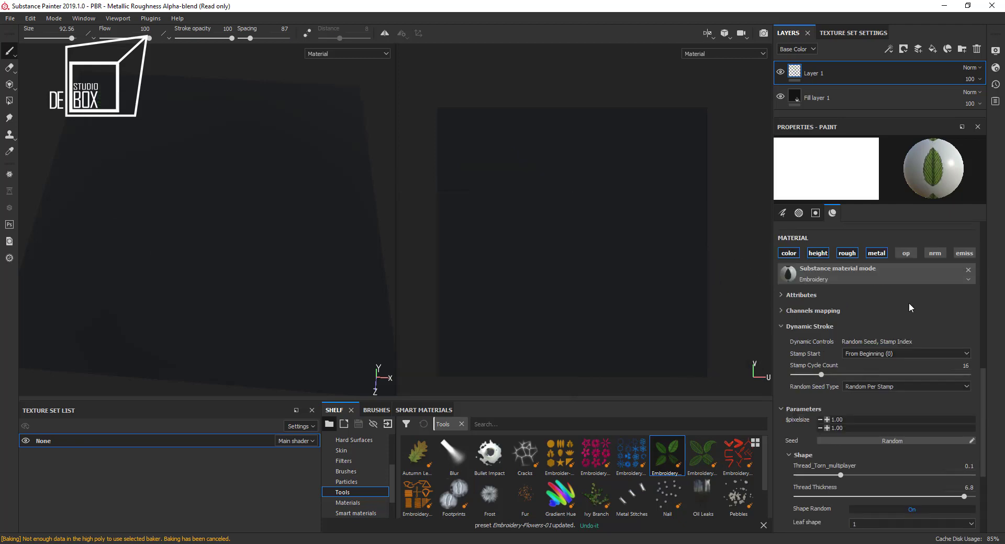
# Stamp a diagonal line of four embroidered leaves from the plane's top-left.
pyautogui.scroll(5, 907, 335)
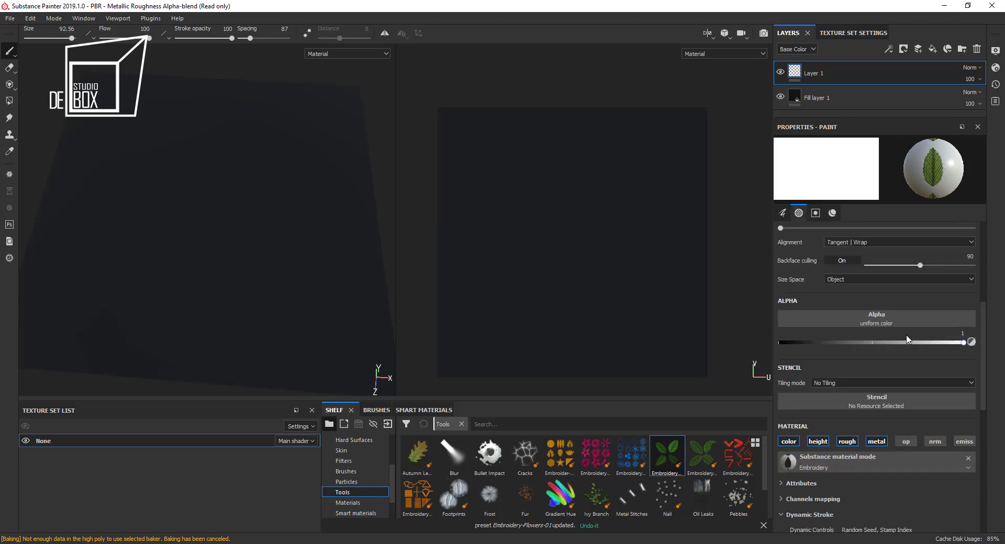
pyautogui.scroll(3, 896, 271)
pyautogui.scroll(3, 897, 271)
pyautogui.scroll(1, 897, 271)
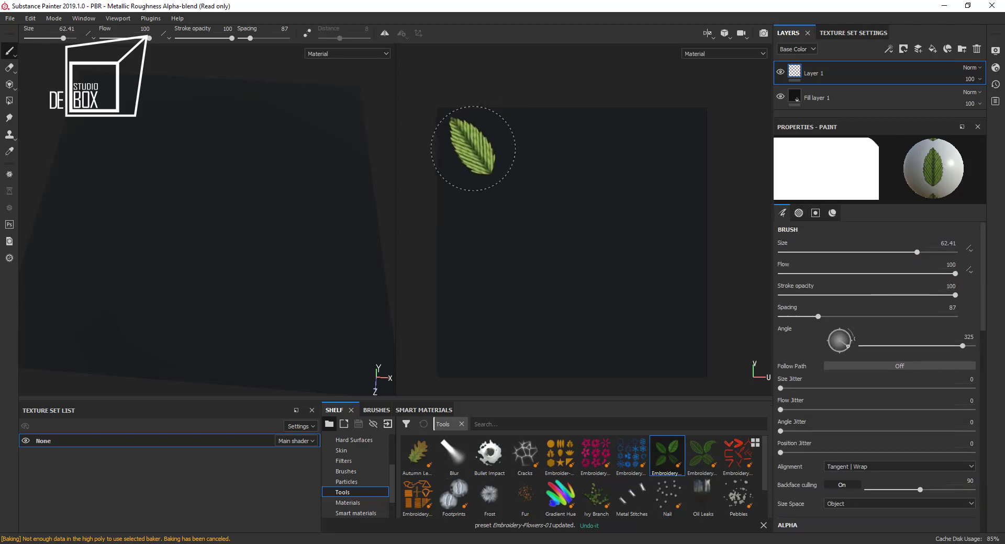
pyautogui.click(472, 146)
pyautogui.click(519, 197)
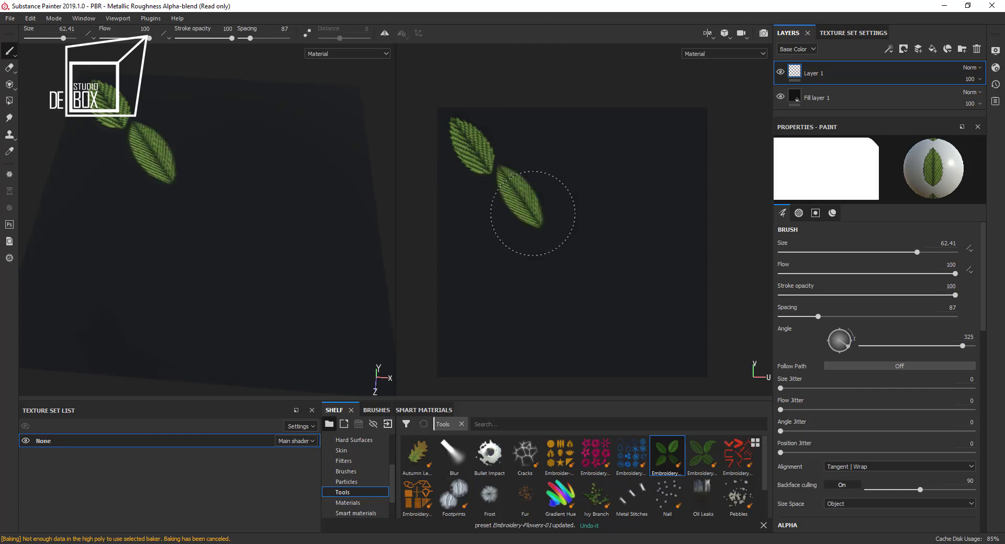
pyautogui.click(567, 247)
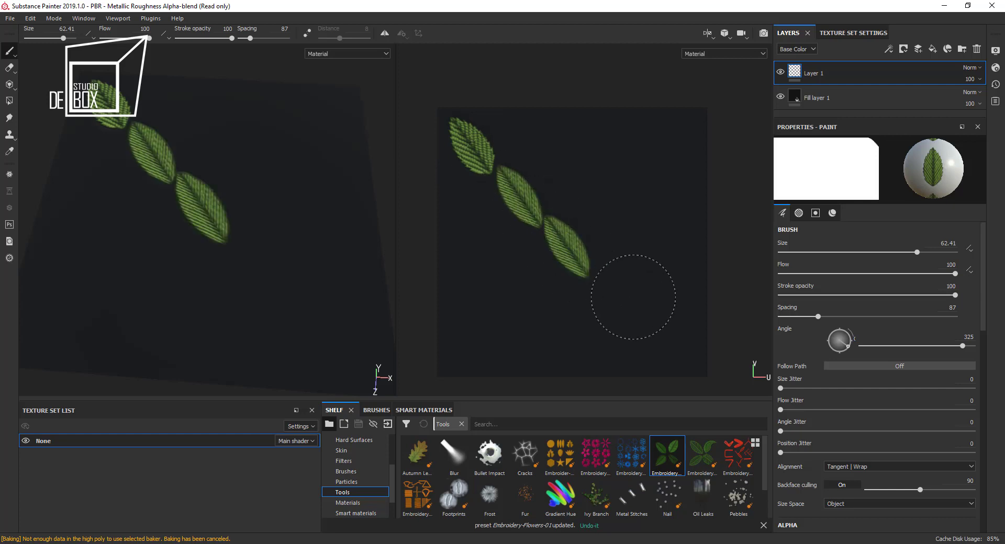
pyautogui.click(630, 295)
# Scatter more leaves to the right, across the upper area and along the left edge.
pyautogui.click(658, 273)
pyautogui.click(650, 203)
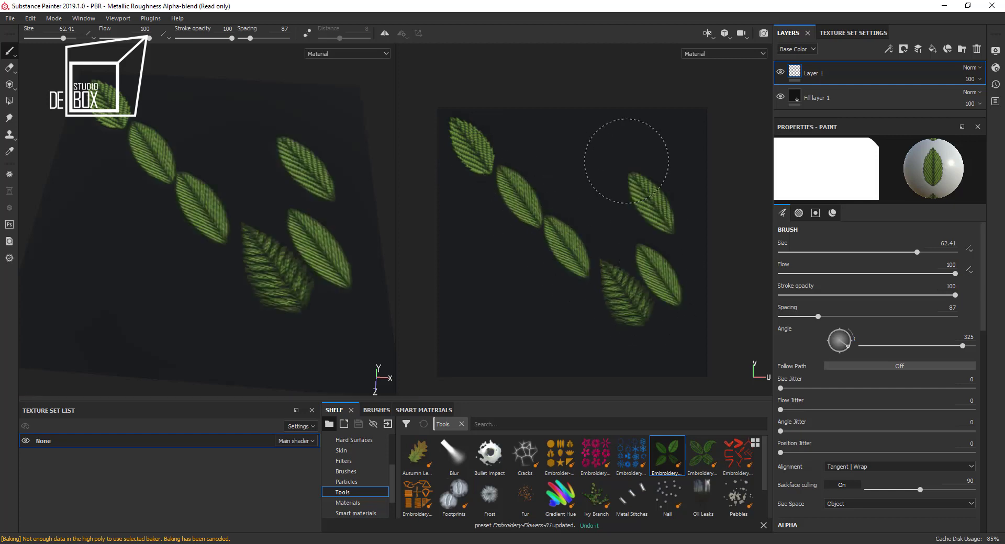
pyautogui.click(601, 165)
pyautogui.click(549, 204)
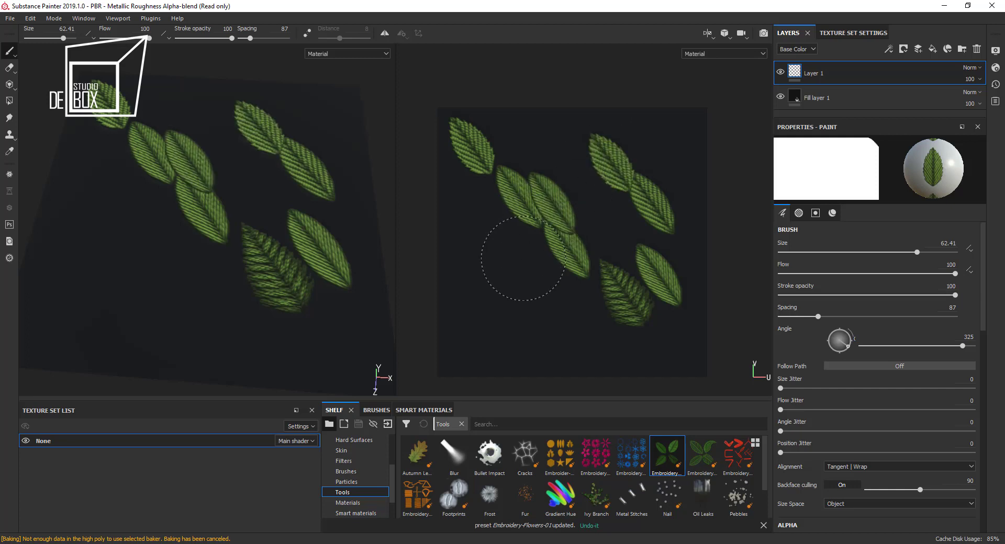
pyautogui.click(512, 285)
pyautogui.click(476, 327)
pyautogui.click(454, 289)
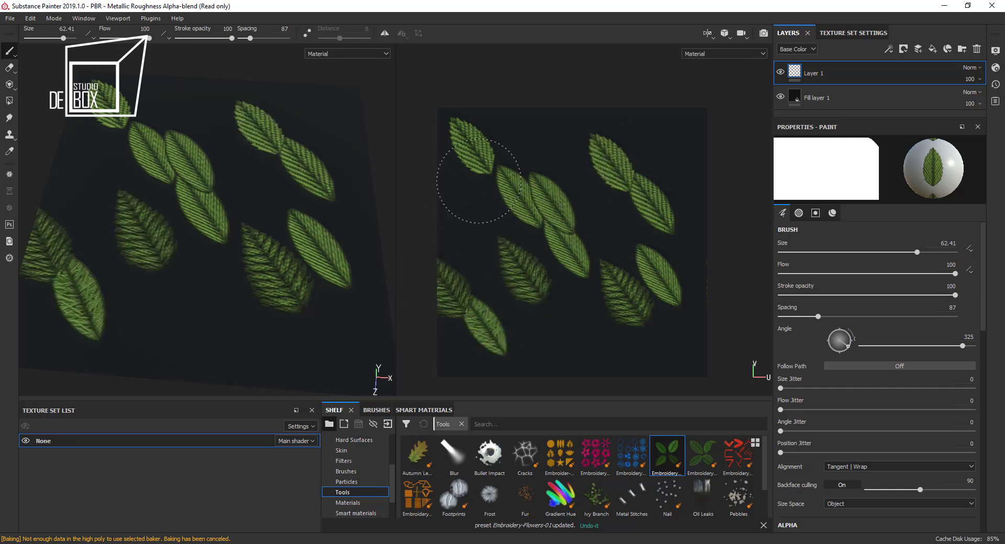
pyautogui.click(462, 215)
pyautogui.click(510, 159)
pyautogui.click(597, 206)
pyautogui.click(571, 316)
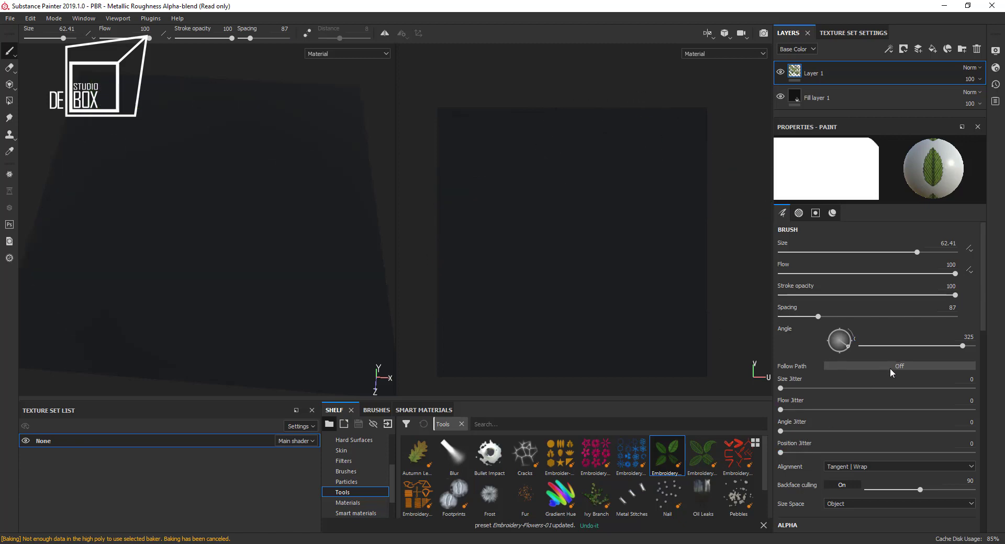
# Turn on Follow Path at size 49.76 and test a vertical leaf trail, then undo it.
pyautogui.click(889, 367)
pyautogui.moveTo(906, 256); pyautogui.dragTo(901, 252)
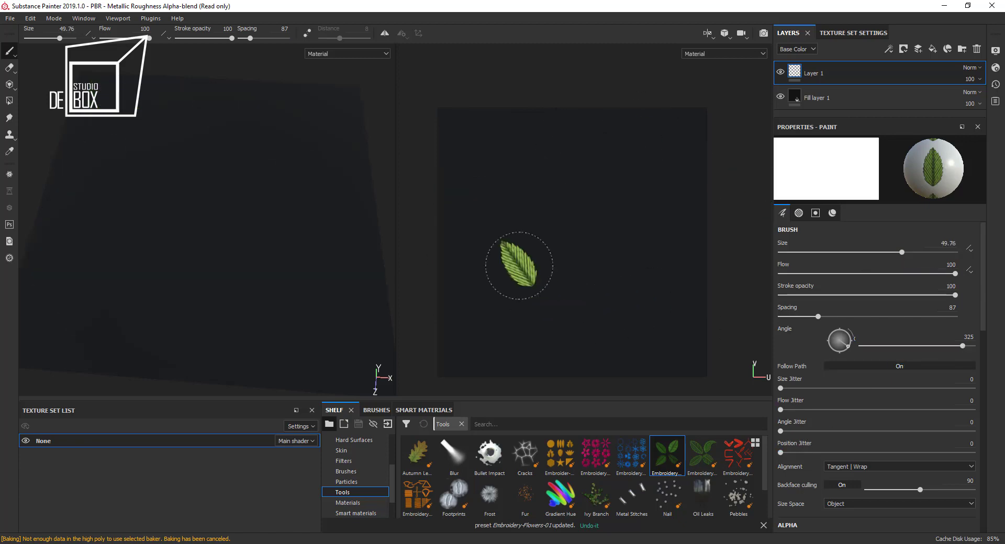
pyautogui.moveTo(466, 241)
pyautogui.mouseDown()
pyautogui.moveTo(471, 339)
pyautogui.moveTo(641, 231)
pyautogui.moveTo(619, 170)
pyautogui.moveTo(560, 139)
pyautogui.moveTo(492, 148)
pyautogui.mouseUp()
pyautogui.hotkey('ctrl', 'z')
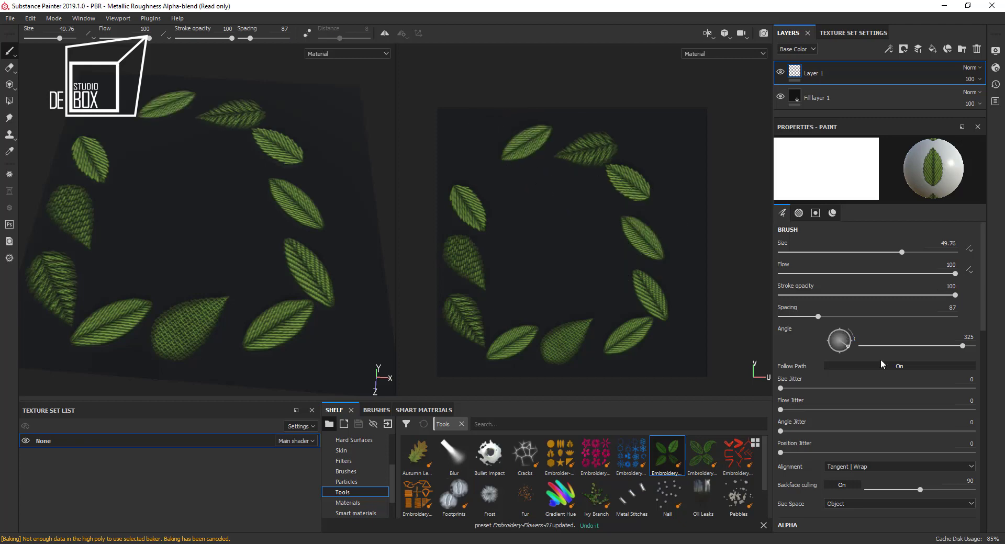
# Reset leaf angle to 0, paint a leaf border around the plane edges, then undo it.
pyautogui.click(858, 345)
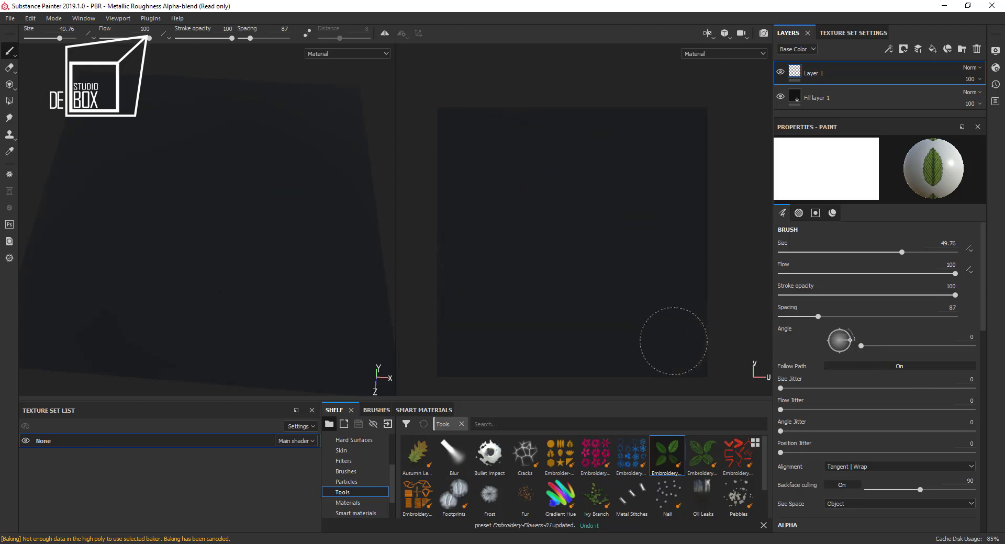
pyautogui.moveTo(673, 345)
pyautogui.mouseDown()
pyautogui.moveTo(675, 202)
pyautogui.moveTo(645, 148)
pyautogui.moveTo(497, 161)
pyautogui.moveTo(478, 186)
pyautogui.moveTo(472, 249)
pyautogui.mouseUp()
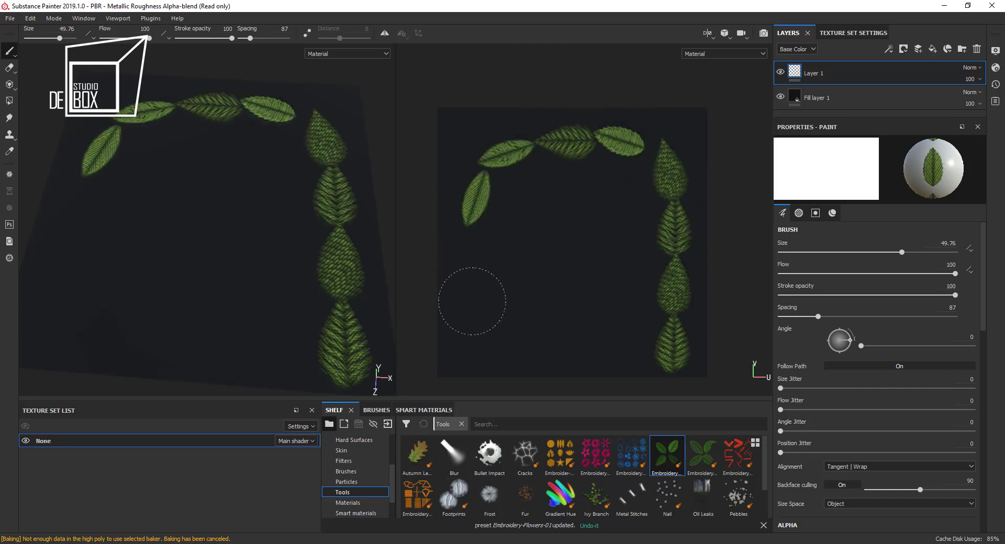
pyautogui.moveTo(472, 301)
pyautogui.mouseDown()
pyautogui.moveTo(505, 340)
pyautogui.moveTo(635, 340)
pyautogui.mouseUp()
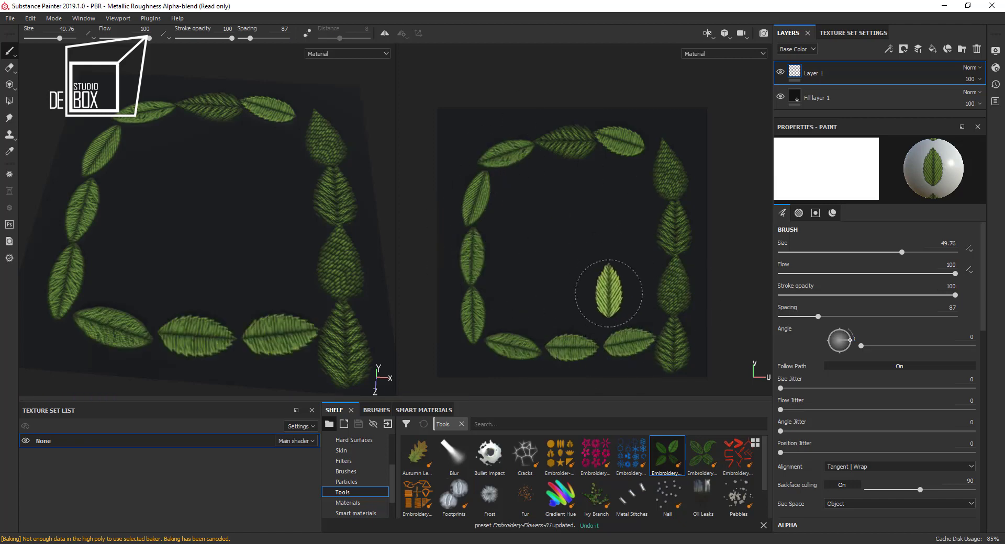
pyautogui.hotkey('ctrl', 'z')
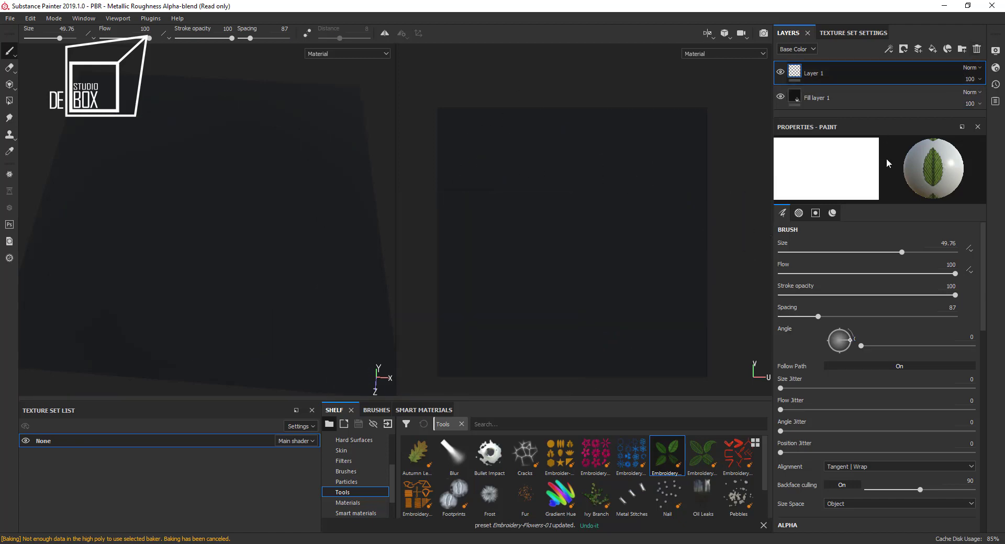
# Load the outline-stitched leaf preset at size 85.95 and test three leaves, then undo.
pyautogui.click(704, 454)
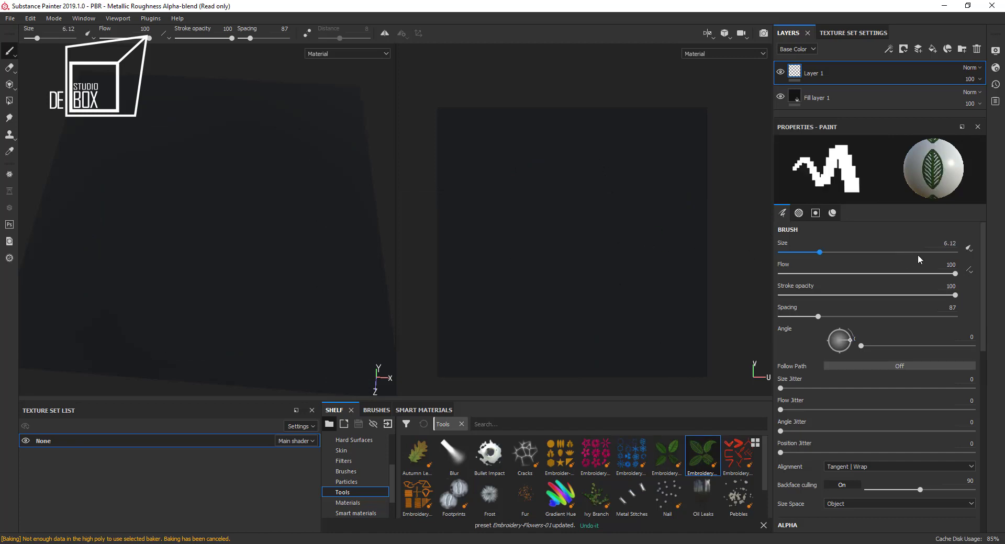
pyautogui.click(942, 252)
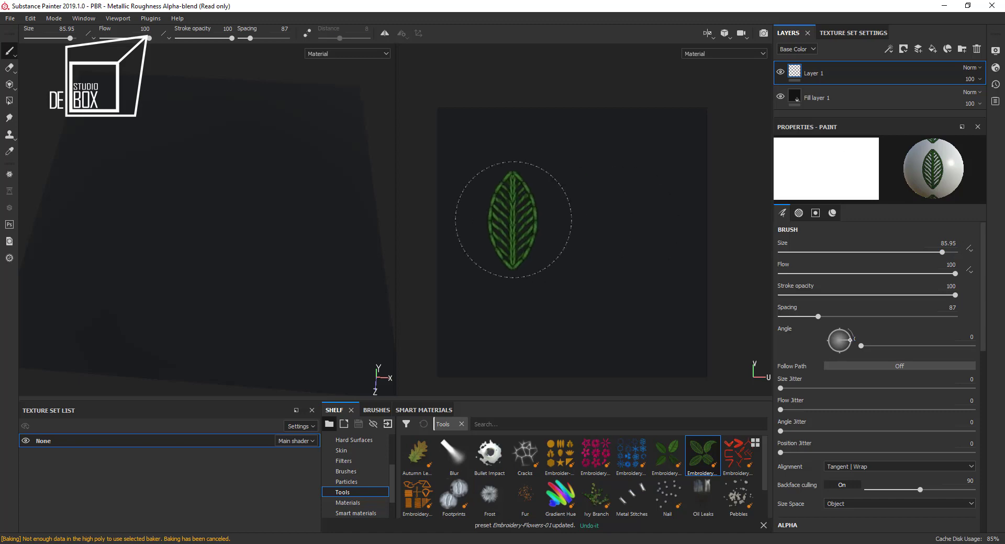
pyautogui.moveTo(484, 180); pyautogui.dragTo(605, 202)
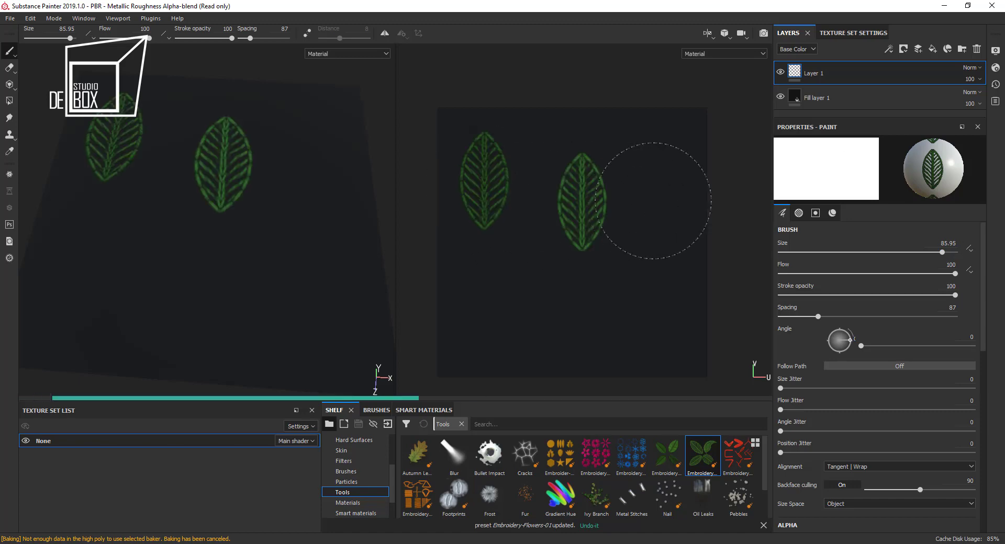
pyautogui.click(668, 197)
pyautogui.hotkey('ctrl', 'z')
pyautogui.hotkey('ctrl', 'z')
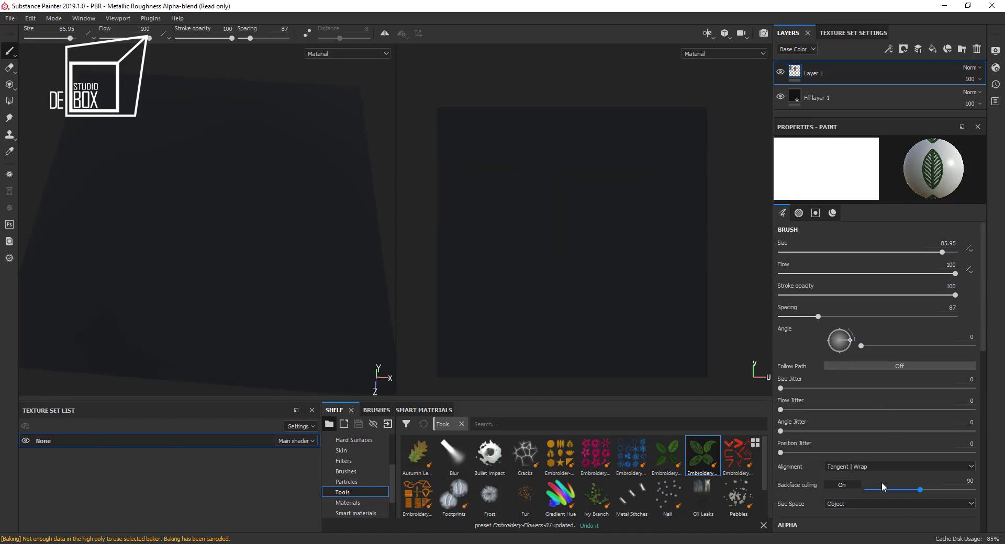
# Set the leaf shape to 2 and stamp the first leaf on the left.
pyautogui.scroll(-5, 881, 482)
pyautogui.scroll(-5, 881, 482)
pyautogui.scroll(-5, 863, 467)
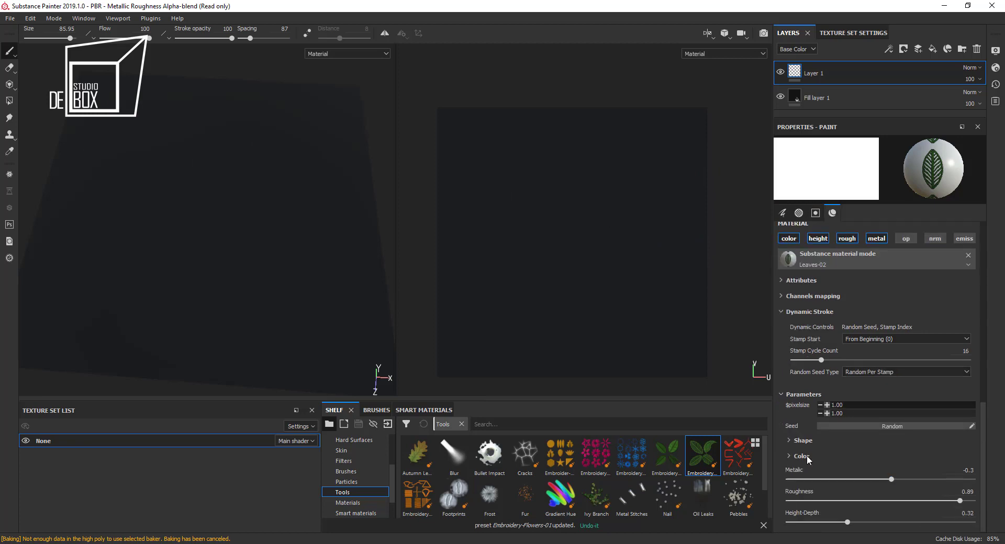
pyautogui.click(803, 440)
pyautogui.scroll(-1, 832, 450)
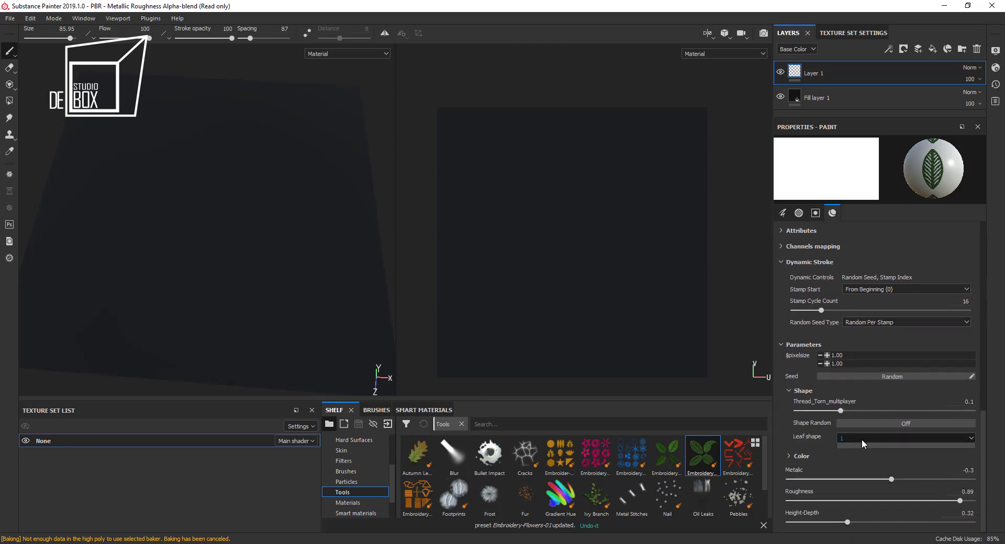
pyautogui.click(861, 440)
pyautogui.click(861, 453)
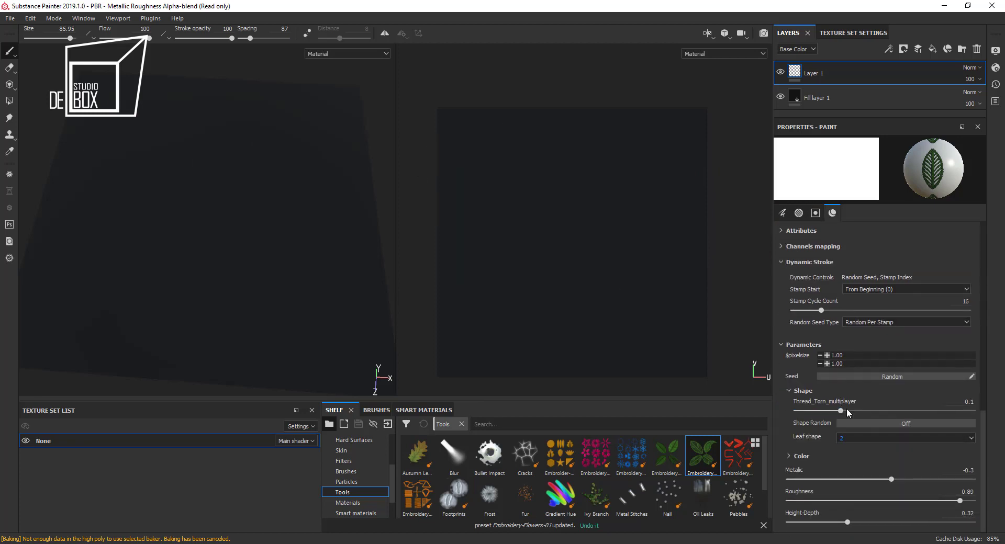
pyautogui.click(890, 438)
pyautogui.click(879, 455)
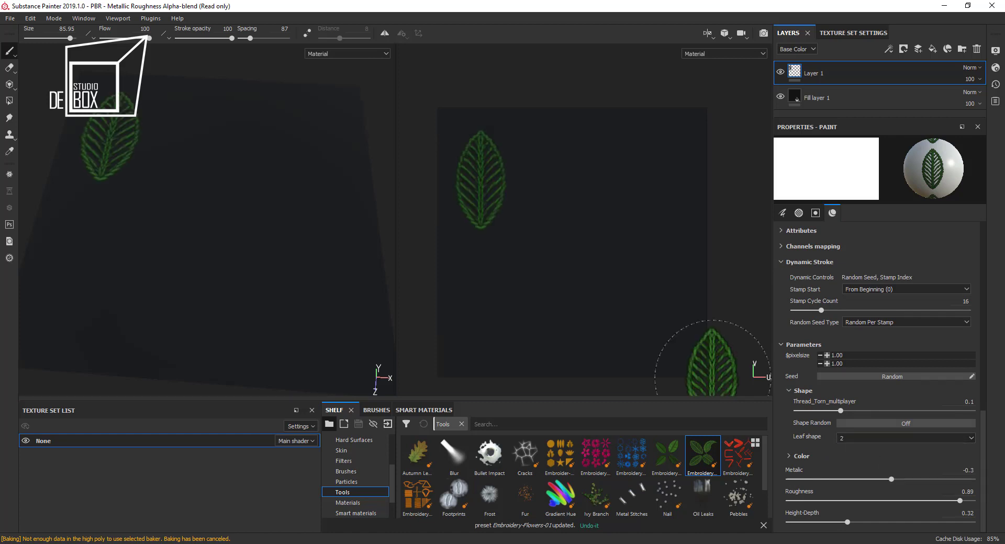
# Add a shape 5 leaf and then a shape 7 leaf to complete the row.
pyautogui.click(873, 439)
pyautogui.click(862, 470)
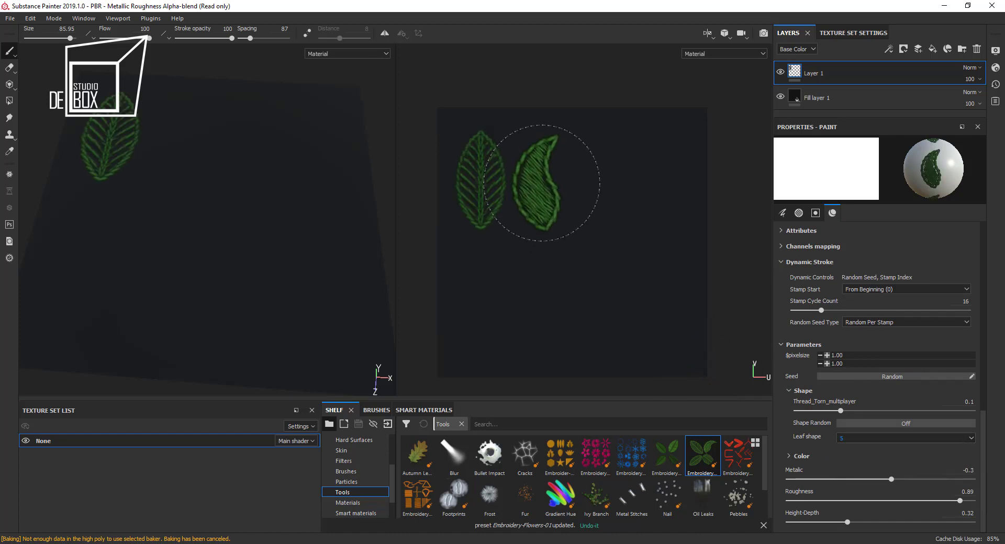
pyautogui.click(541, 183)
pyautogui.click(888, 439)
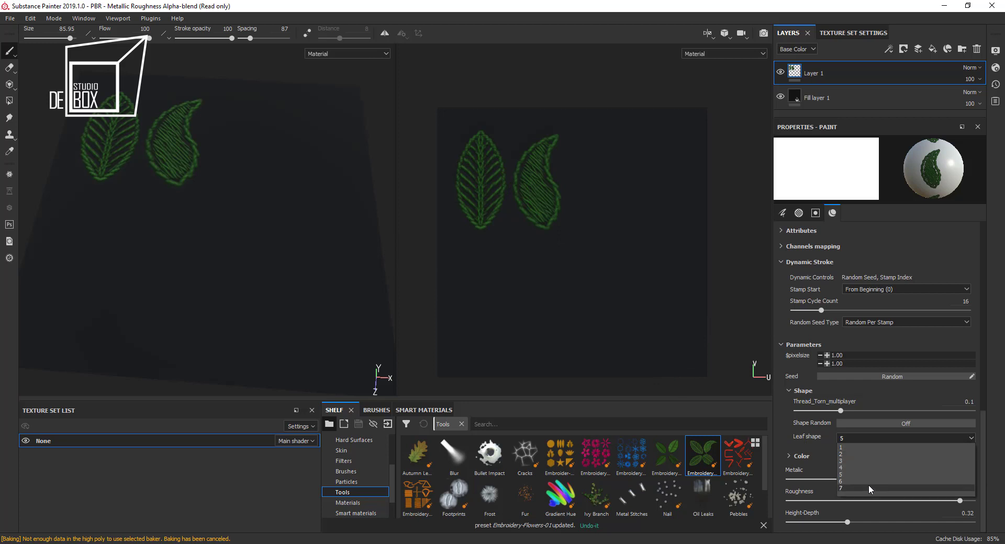
pyautogui.click(868, 484)
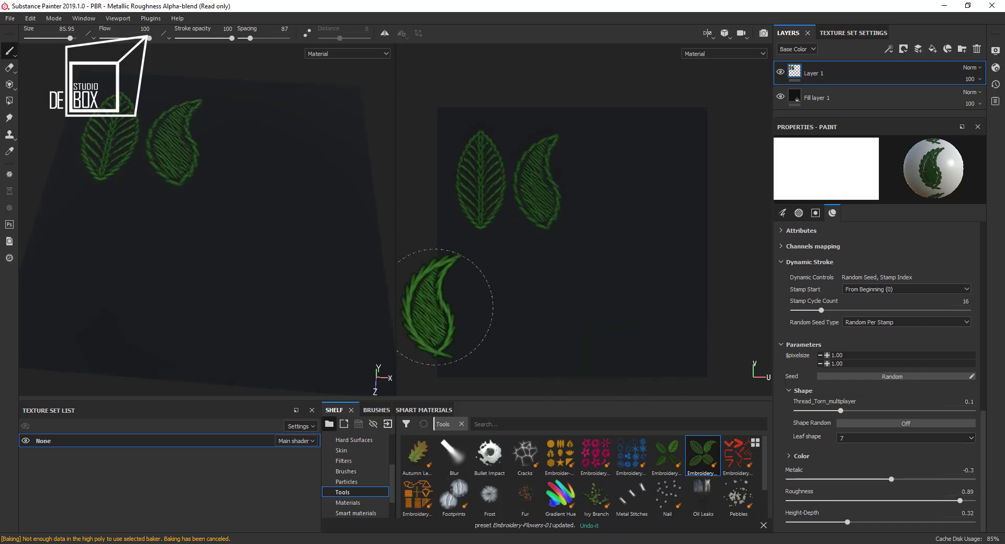
pyautogui.click(597, 184)
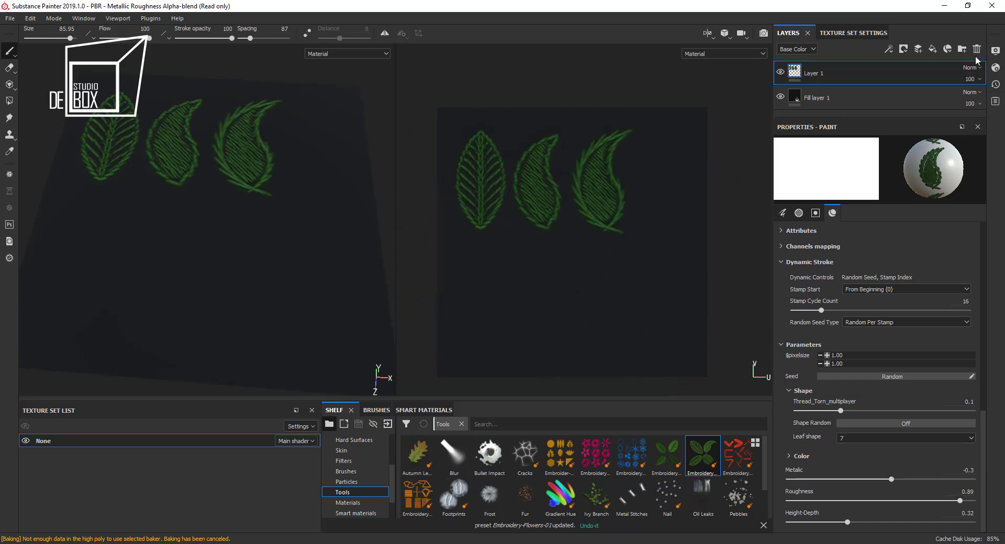